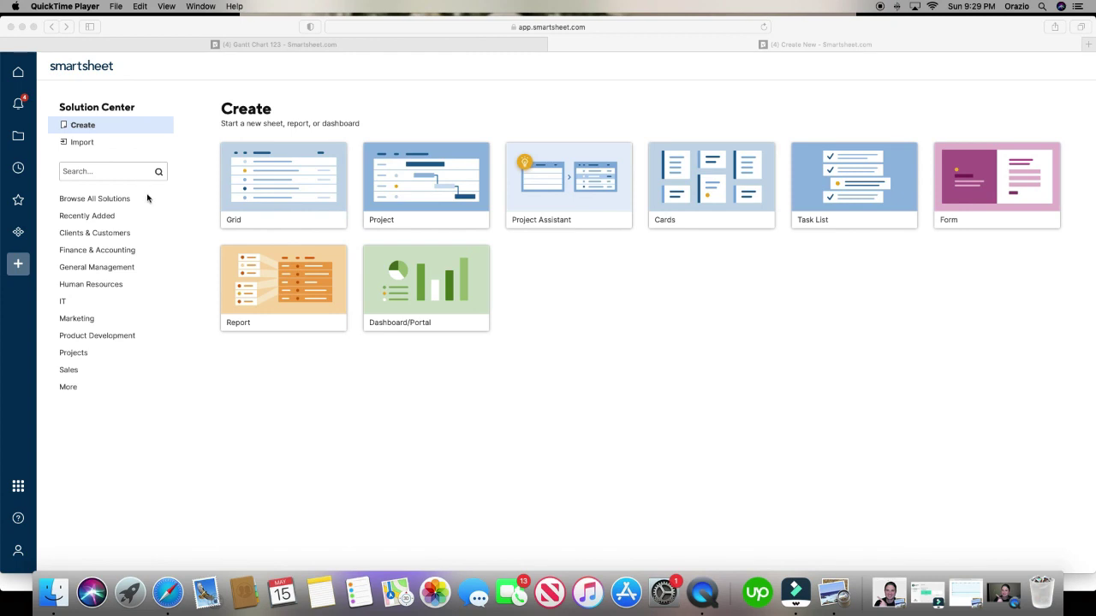
- From Solution Center in Safari, create a blank Grid sheet named 'Gantt chart ABC'
left_click(19, 269)
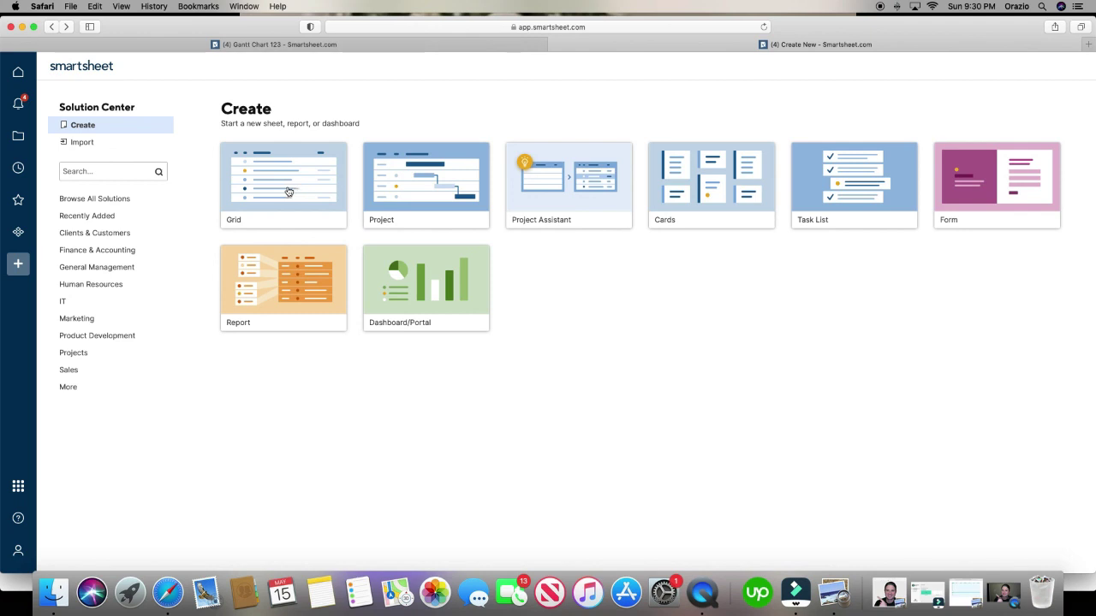
left_click(289, 191)
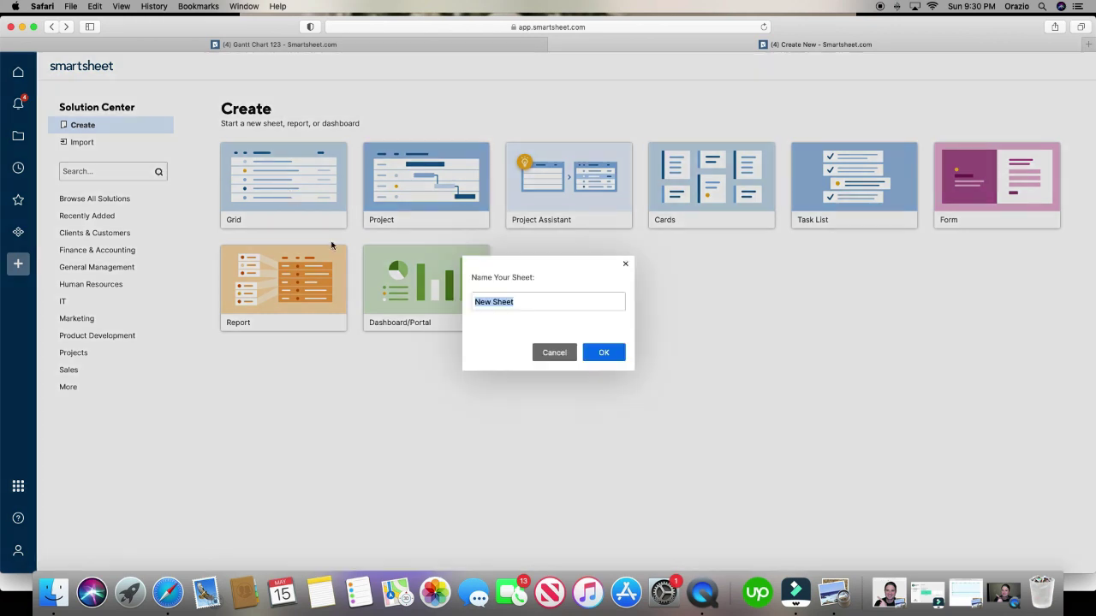
type("Gantt chart ABC")
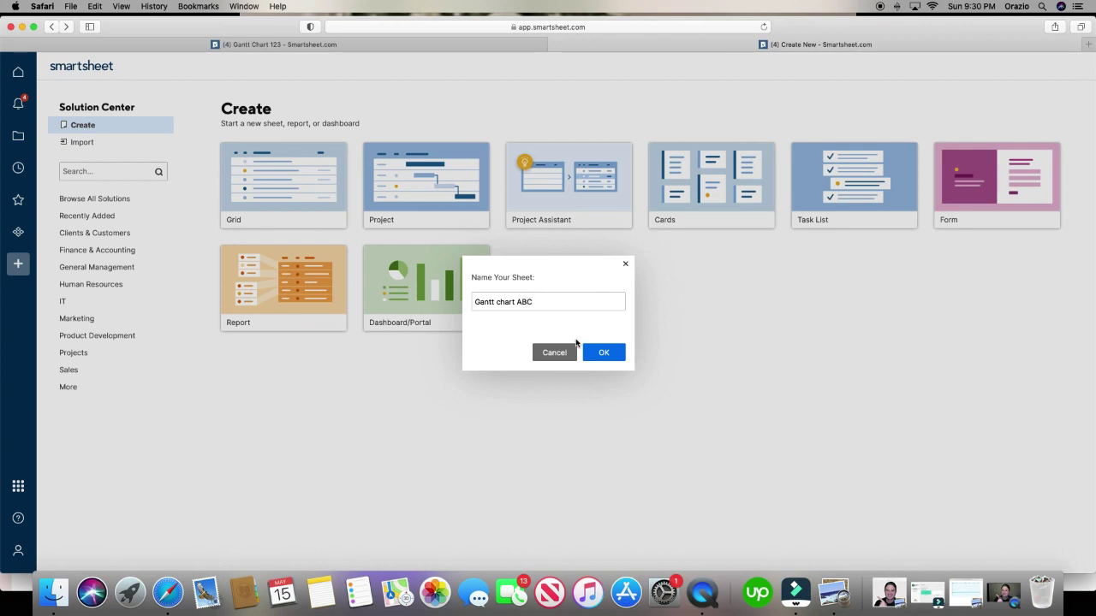
left_click(594, 352)
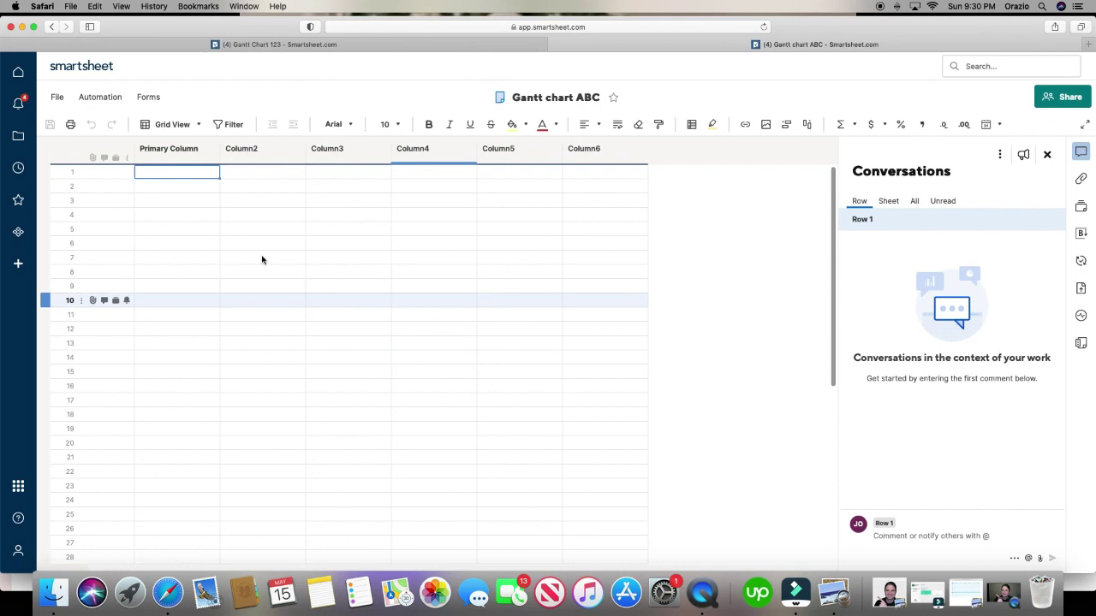
- Try the Gantt view, dismiss the two-date-columns warning, and enter 'task 1' in row 1
left_click(183, 168)
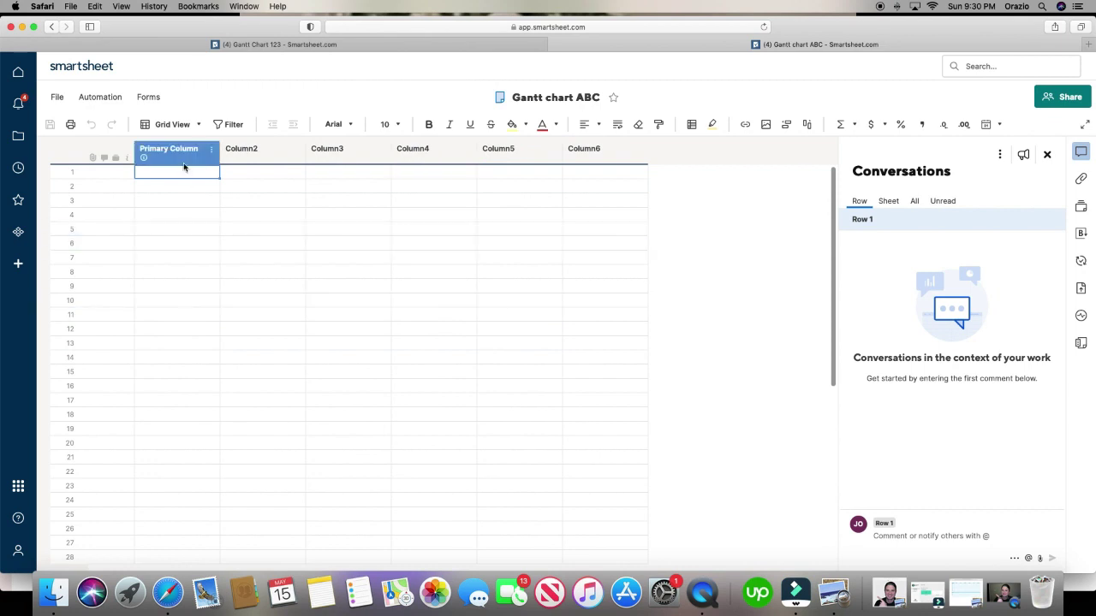
left_click(170, 127)
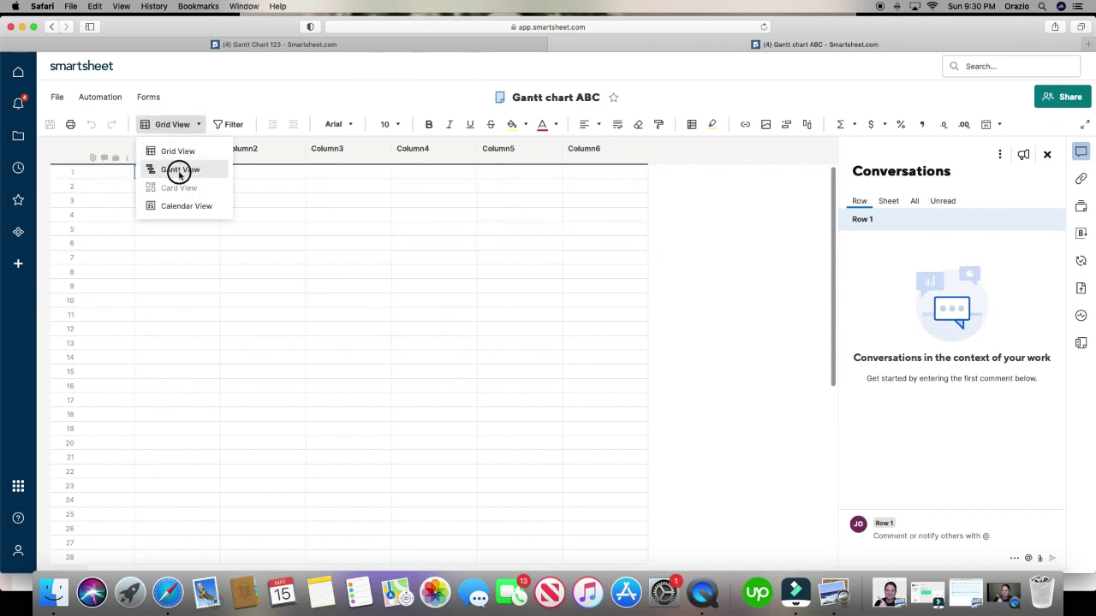
left_click(180, 170)
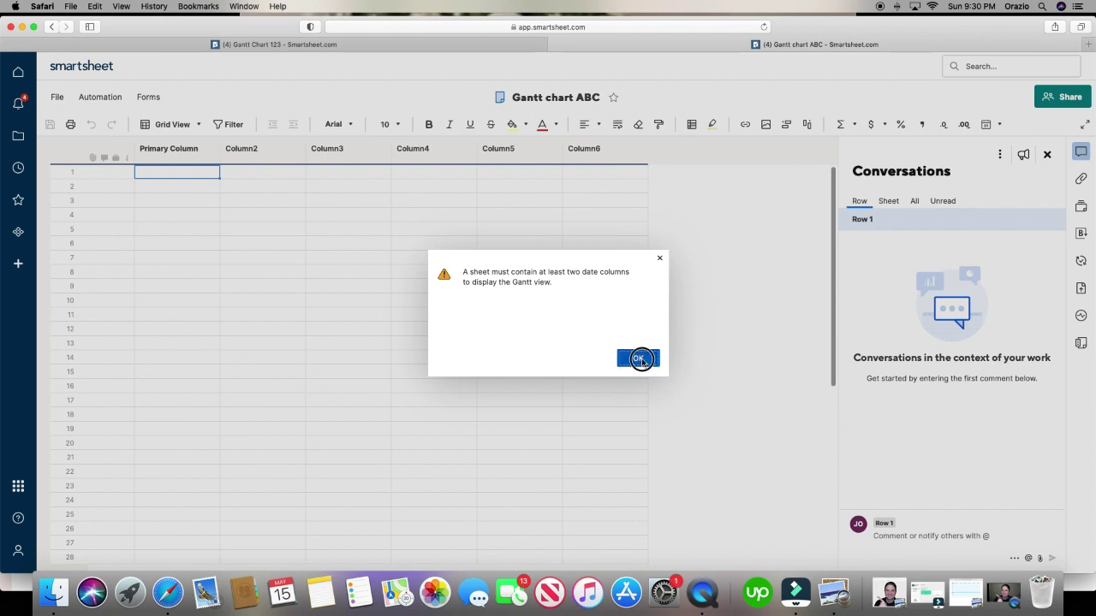
left_click(638, 357)
left_click(185, 174)
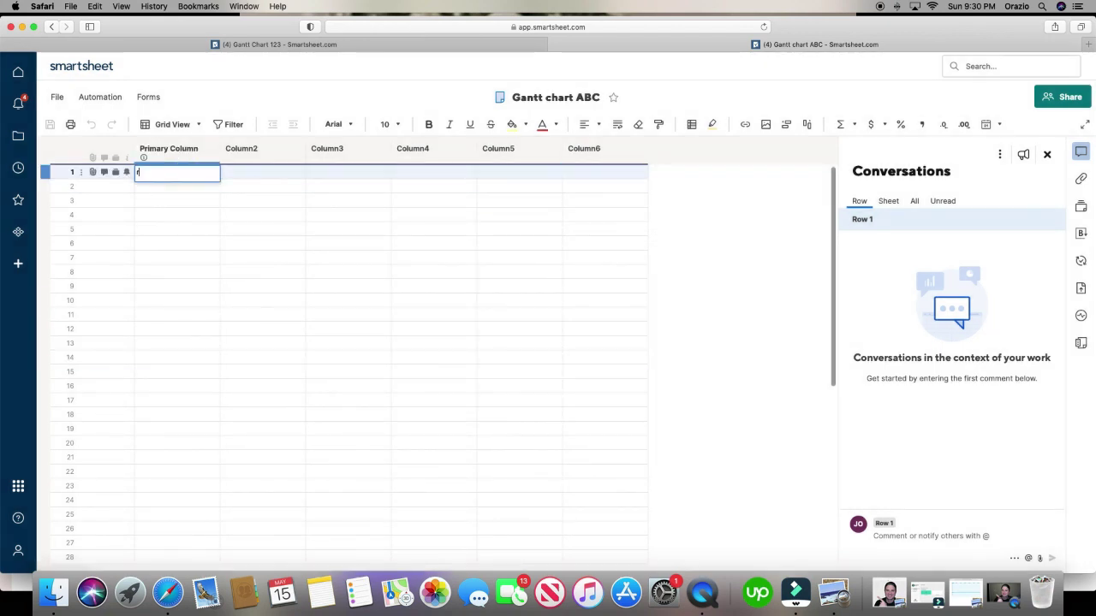
type("ABC")
key("BackSpace")
key("BackSpace")
key("BackSpace")
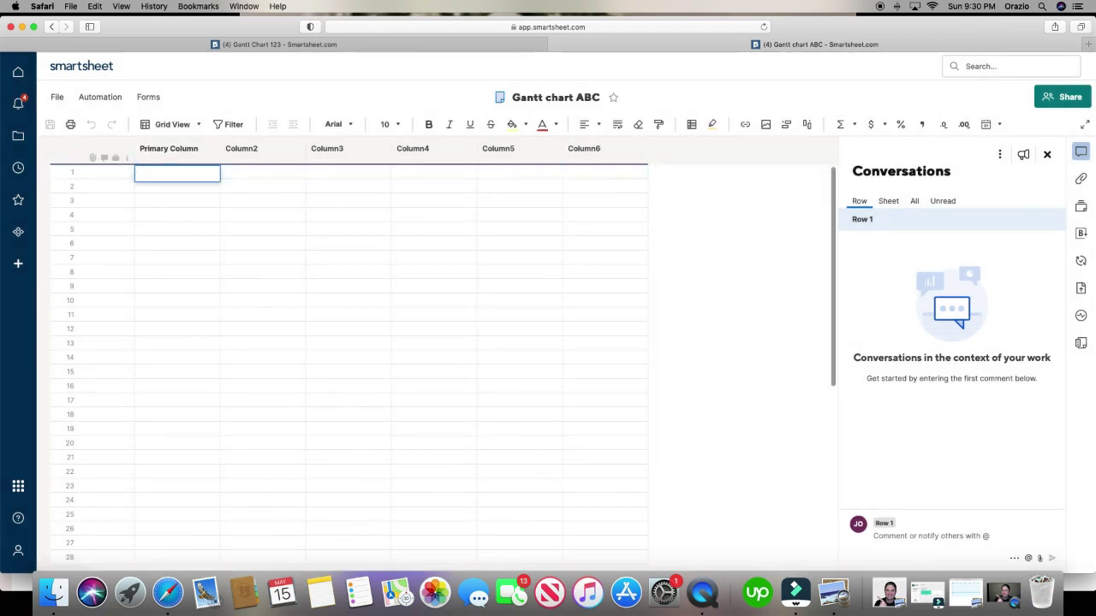
type("task 1")
left_click(268, 176)
- Make Column2 a Date column named Start
right_click(283, 160)
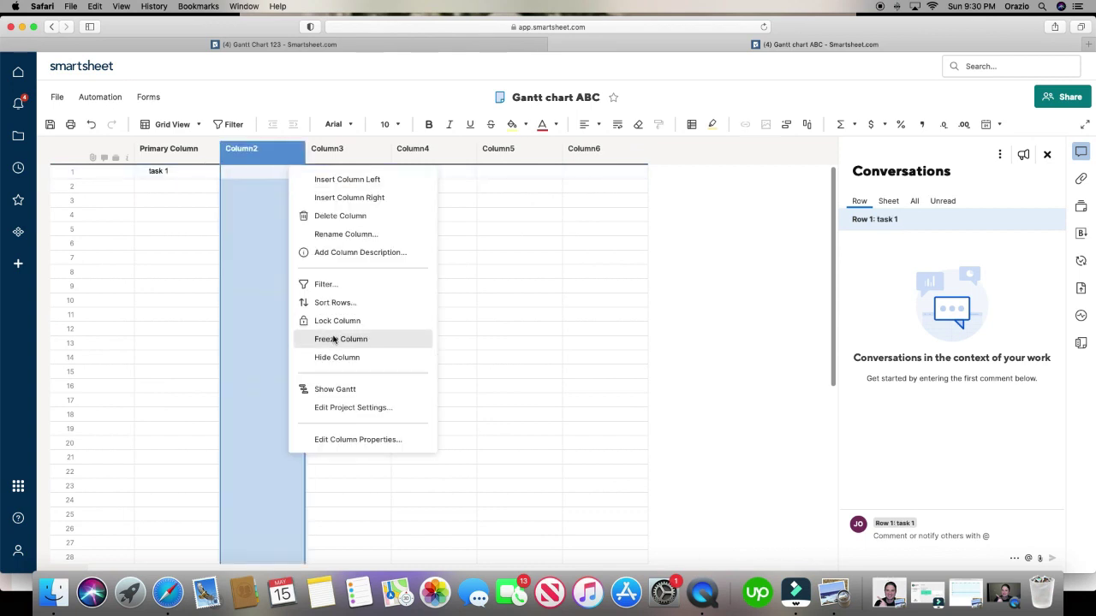
left_click(247, 152)
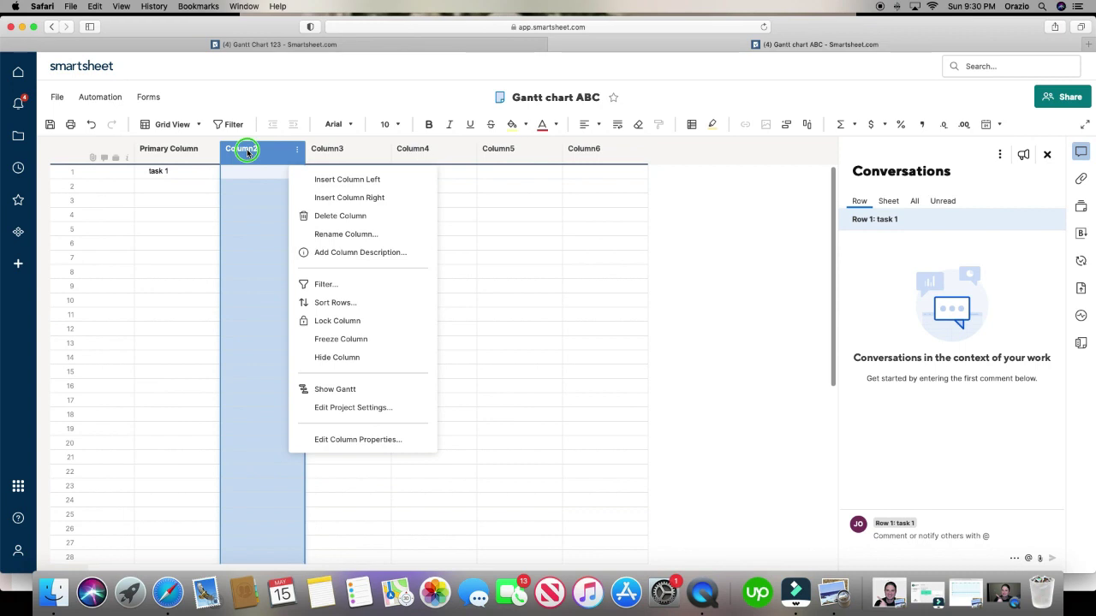
left_click(291, 439)
left_click(483, 313)
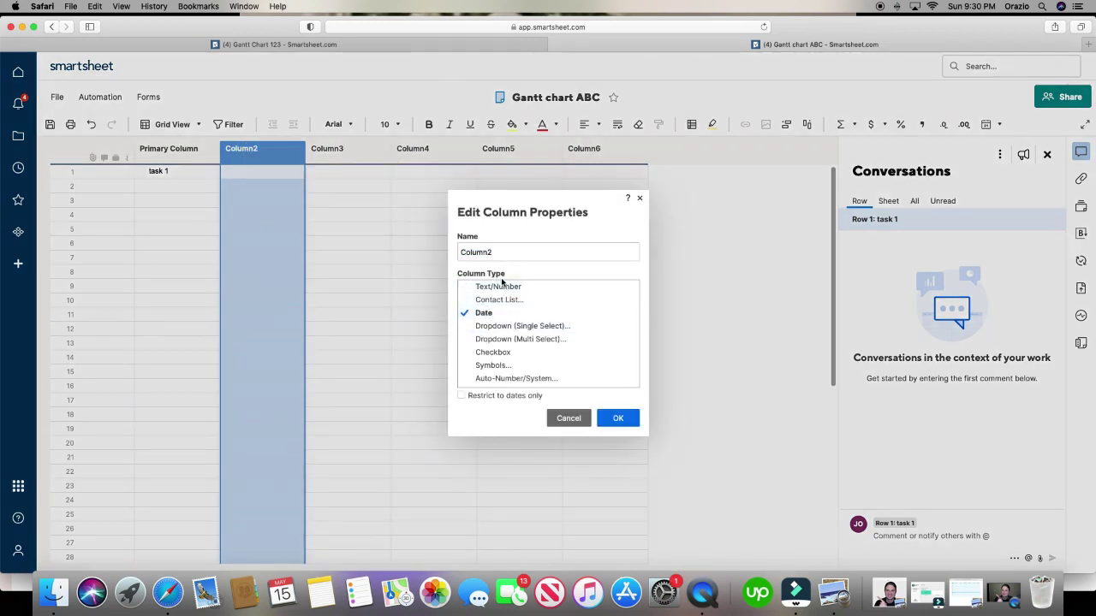
left_click_drag(502, 253, 430, 257)
type("Start")
left_click(617, 418)
- Make Column3 a Date column named End
left_click(360, 165)
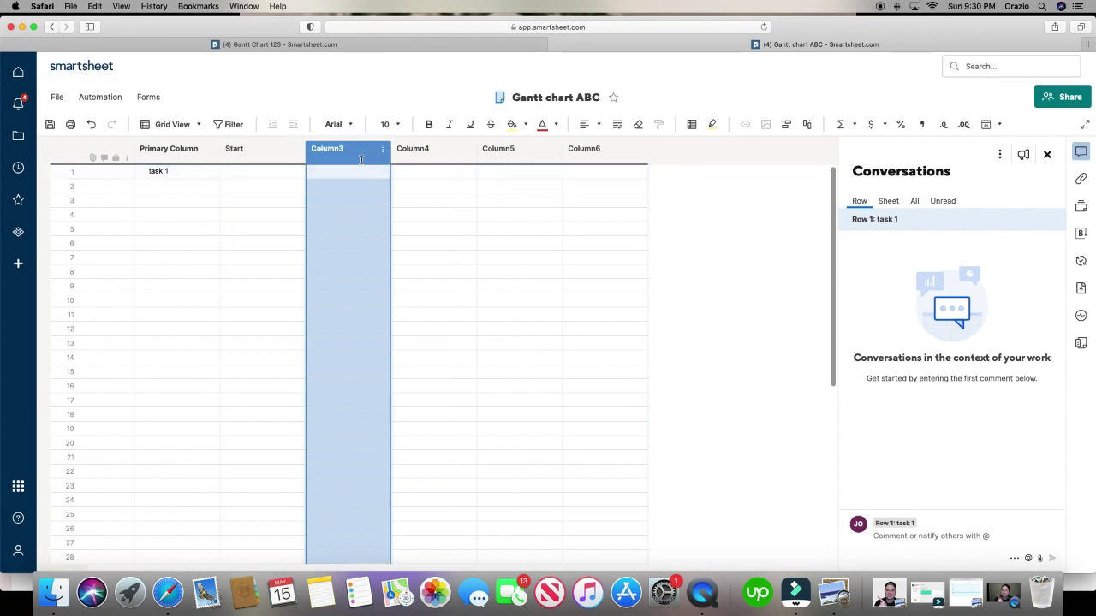
double_click(374, 162)
type("End")
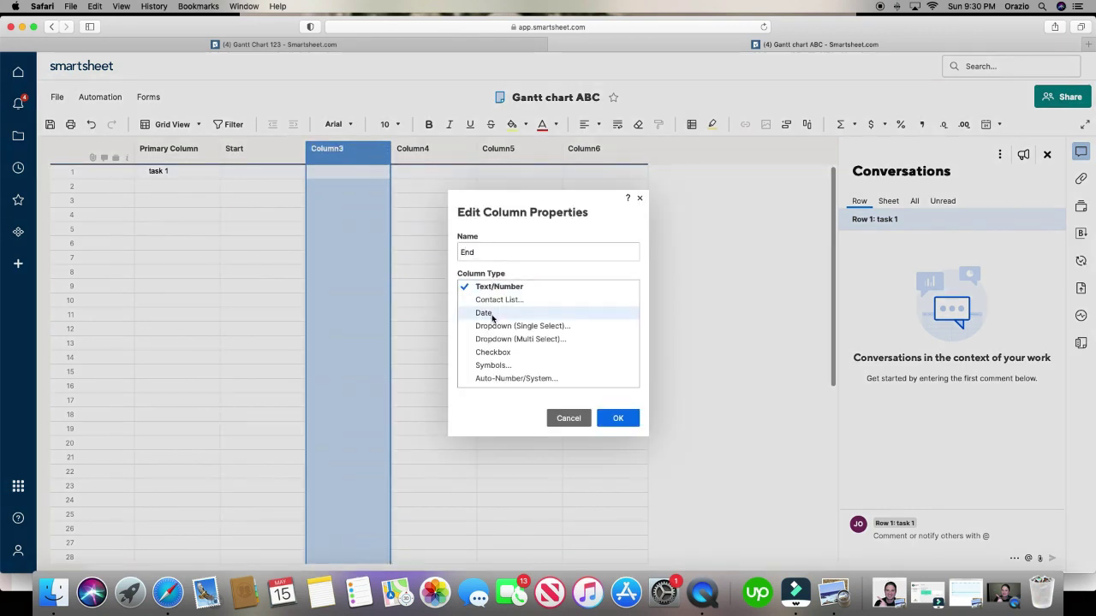
left_click(483, 313)
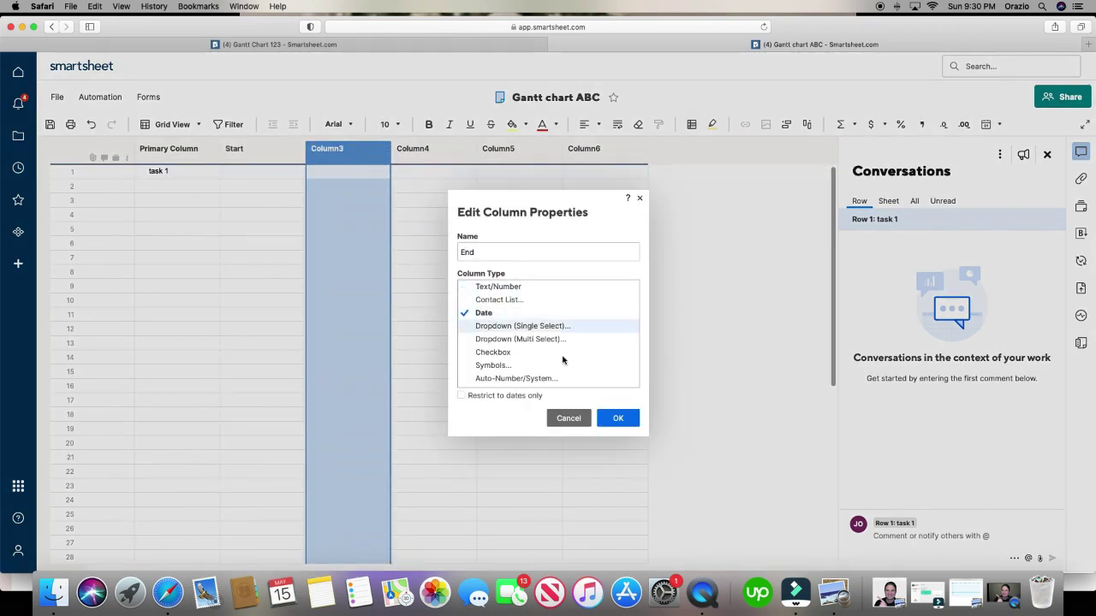
left_click(618, 418)
- Set task 1 to start 05/16/22 and end 05/18/22, then save the sheet
left_click(286, 174)
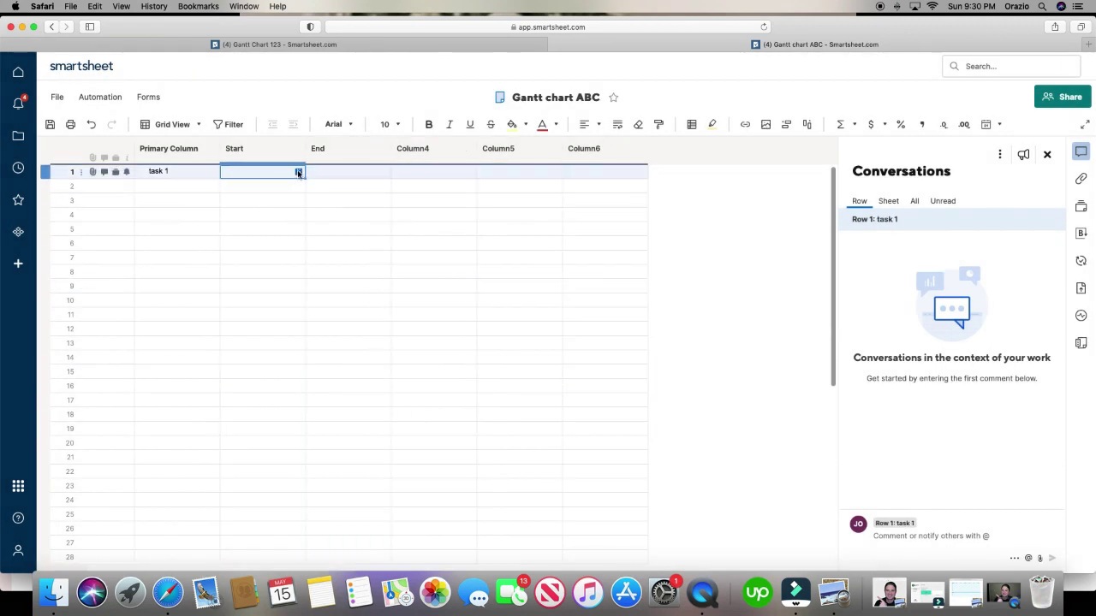
left_click(298, 172)
left_click(335, 243)
left_click(377, 172)
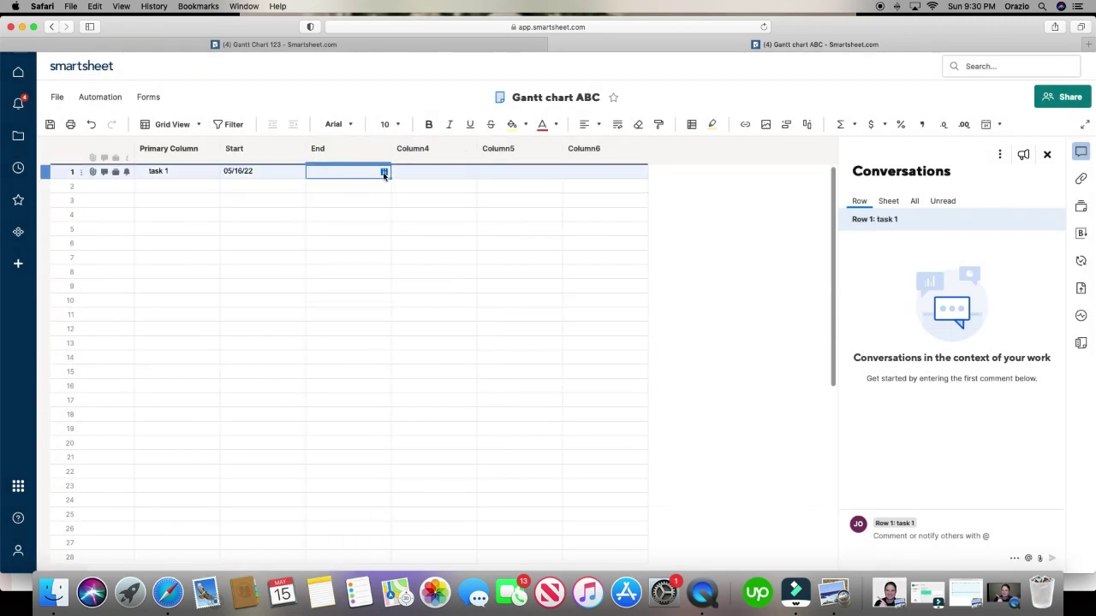
left_click(384, 171)
left_click(453, 243)
left_click(437, 300)
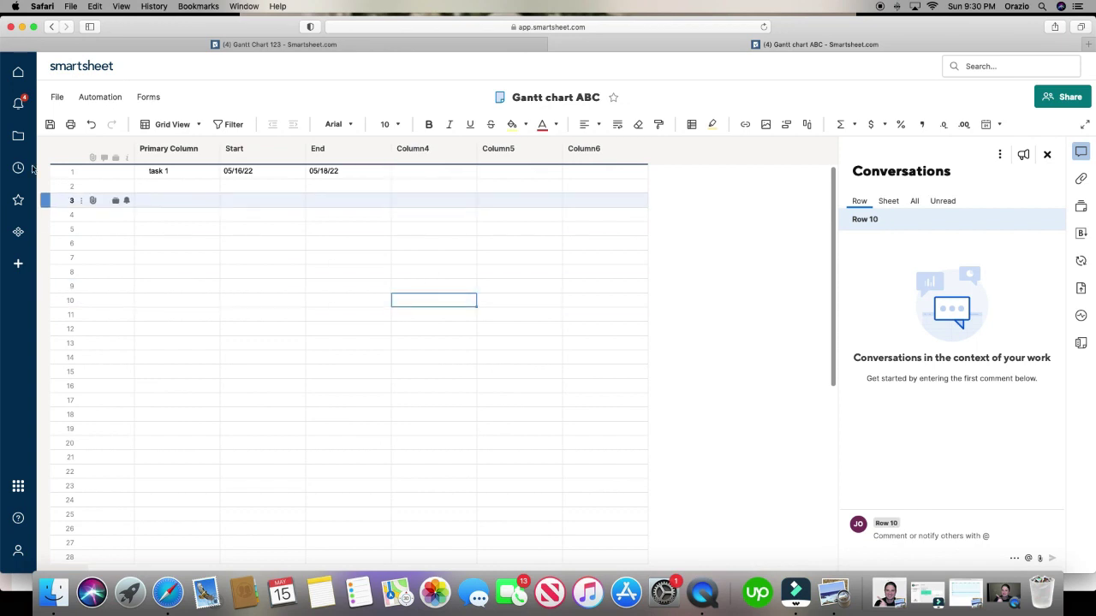
left_click(50, 124)
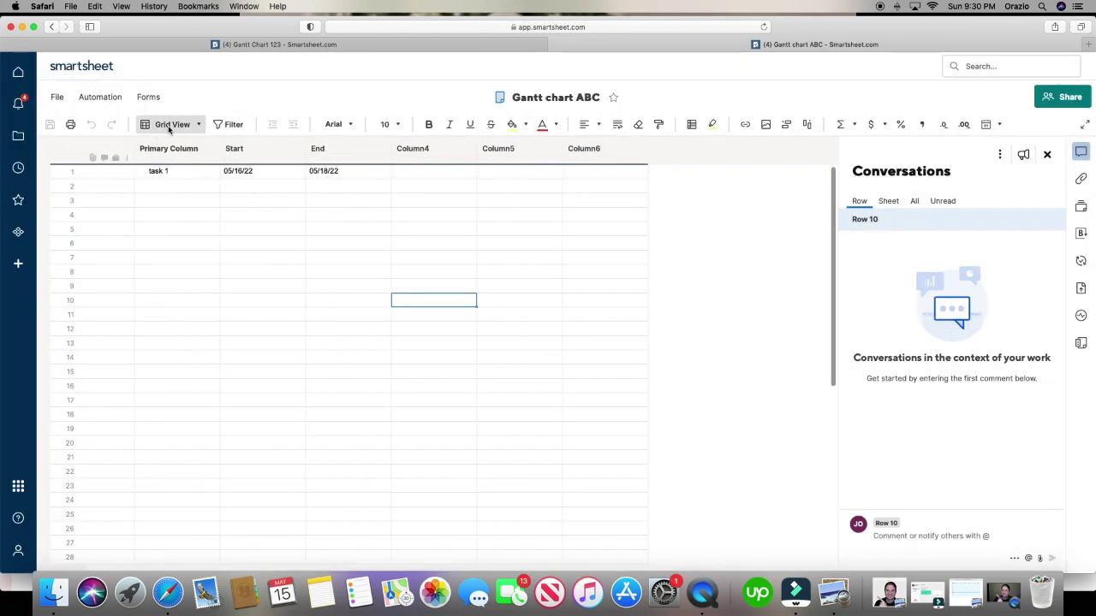
left_click(169, 126)
- Switch to Gantt view, close the Conversations panel, and select the Column4, Column5 and Start columns
left_click(196, 172)
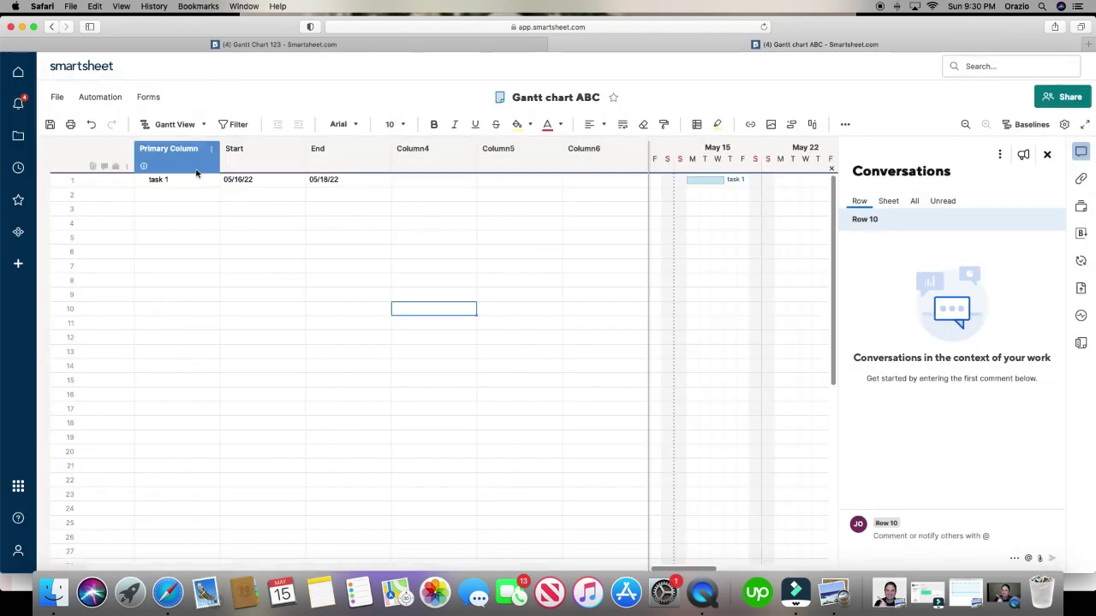
left_click(1047, 154)
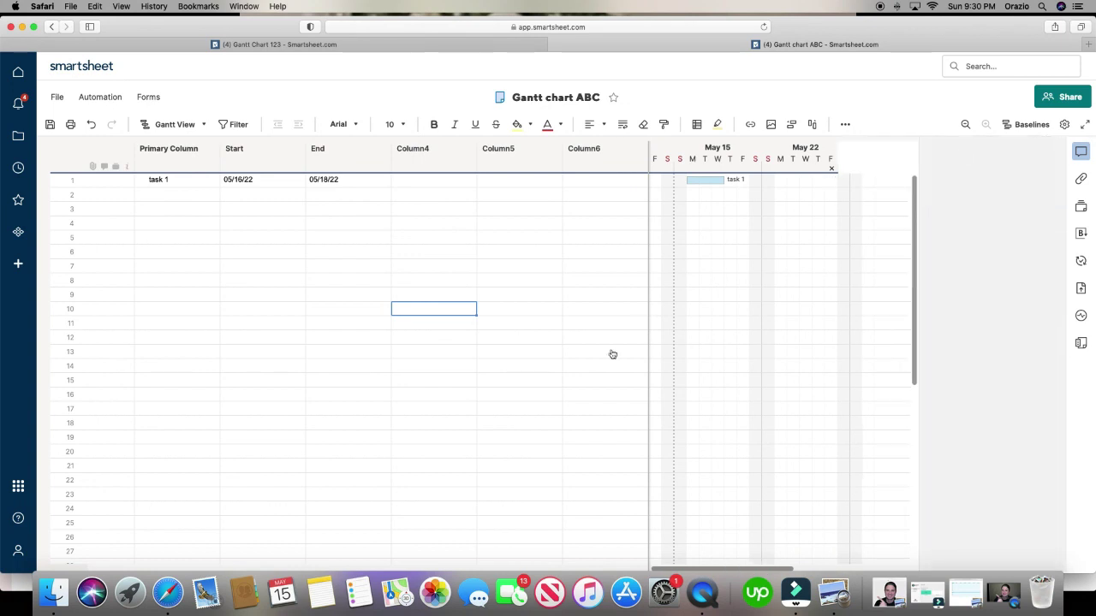
left_click(714, 569)
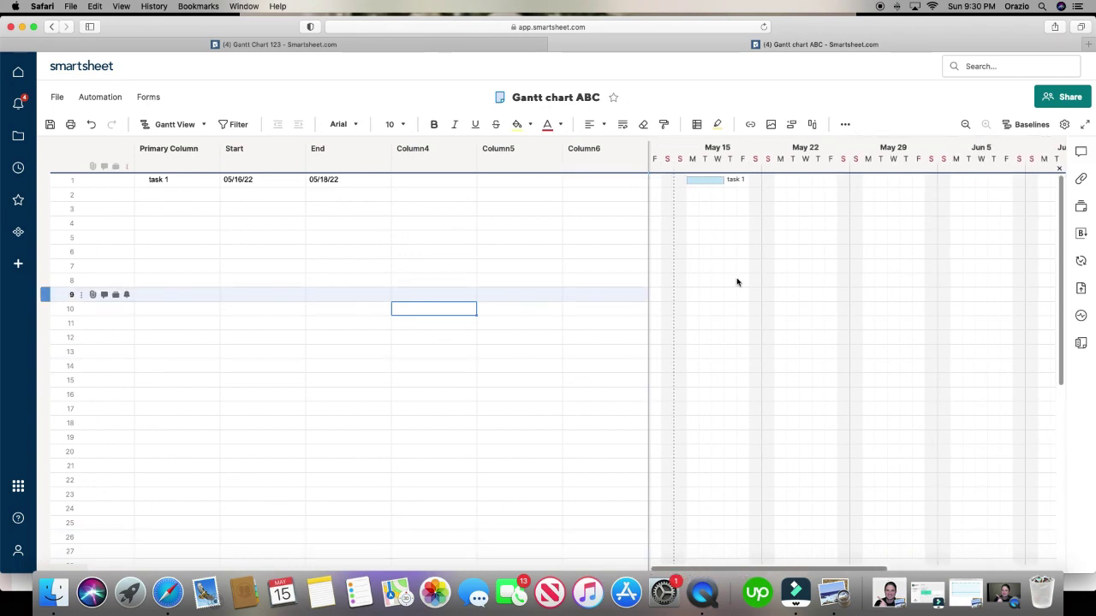
left_click(411, 154)
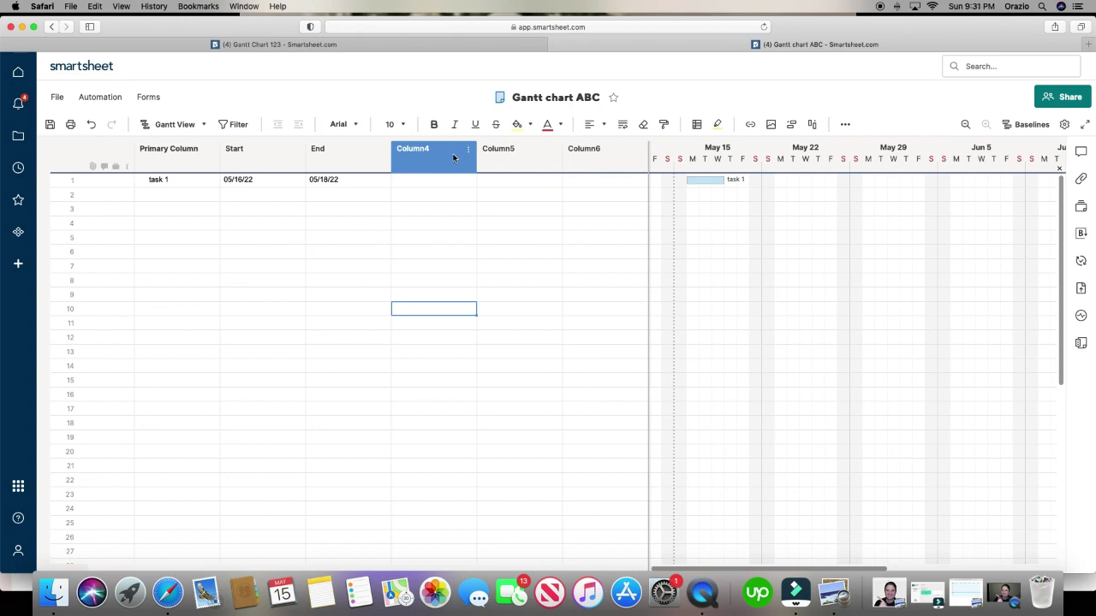
left_click(501, 157)
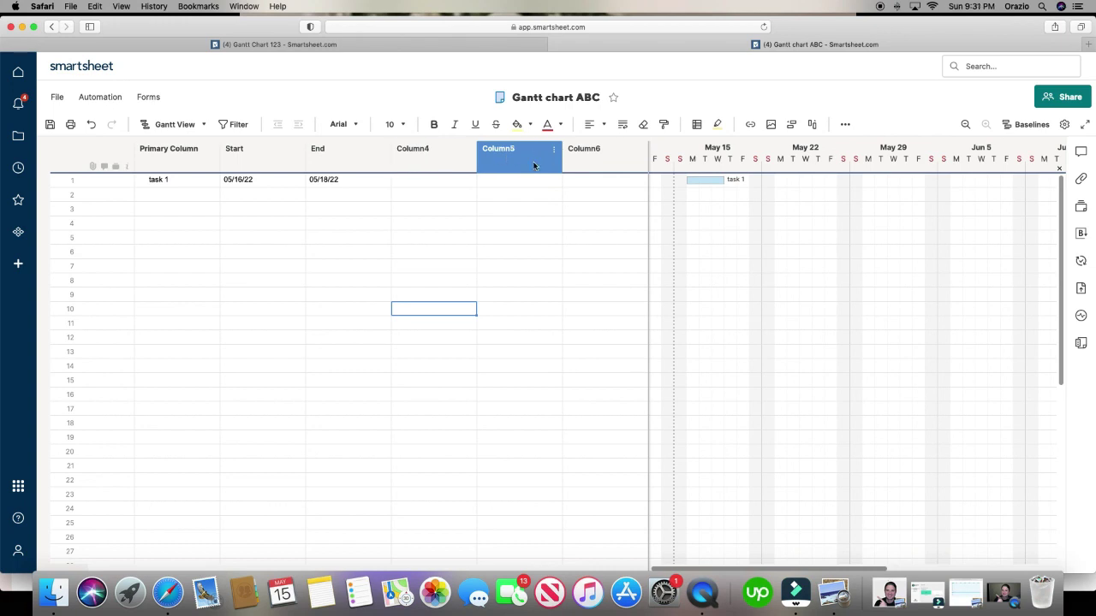
left_click(291, 172)
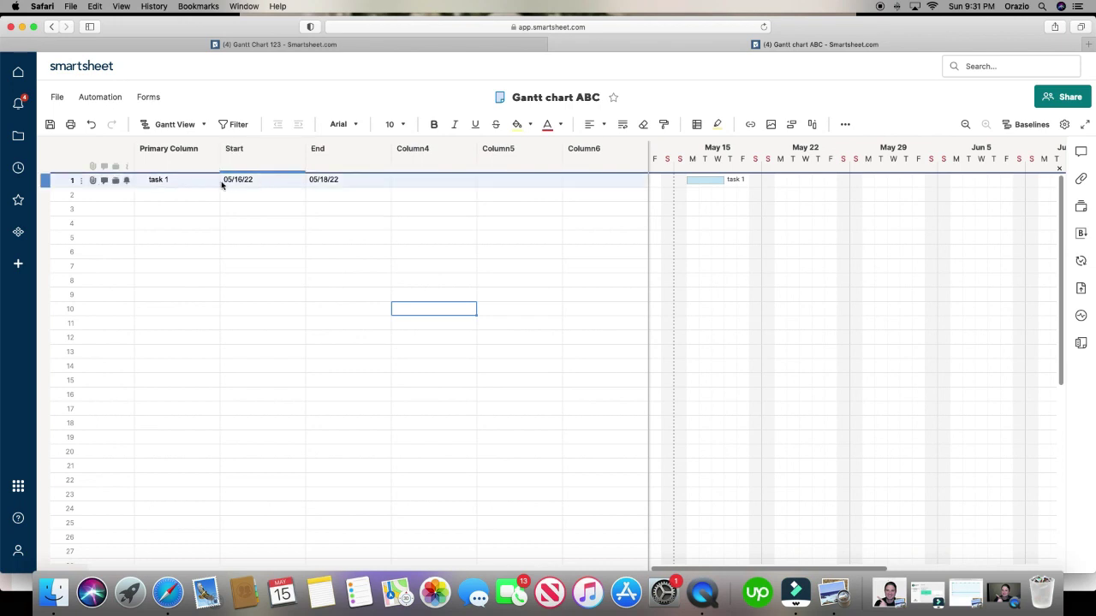
- Leave with Don't Save, then create a Project sheet named 'Gantt chat XYZ' from Solution Center
left_click(20, 263)
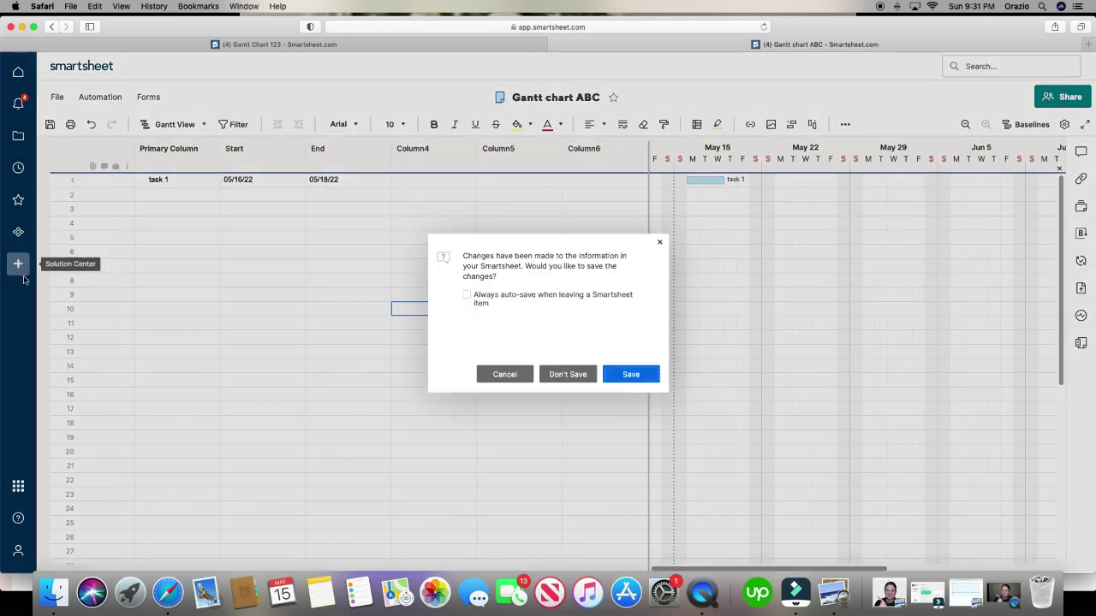
left_click(572, 376)
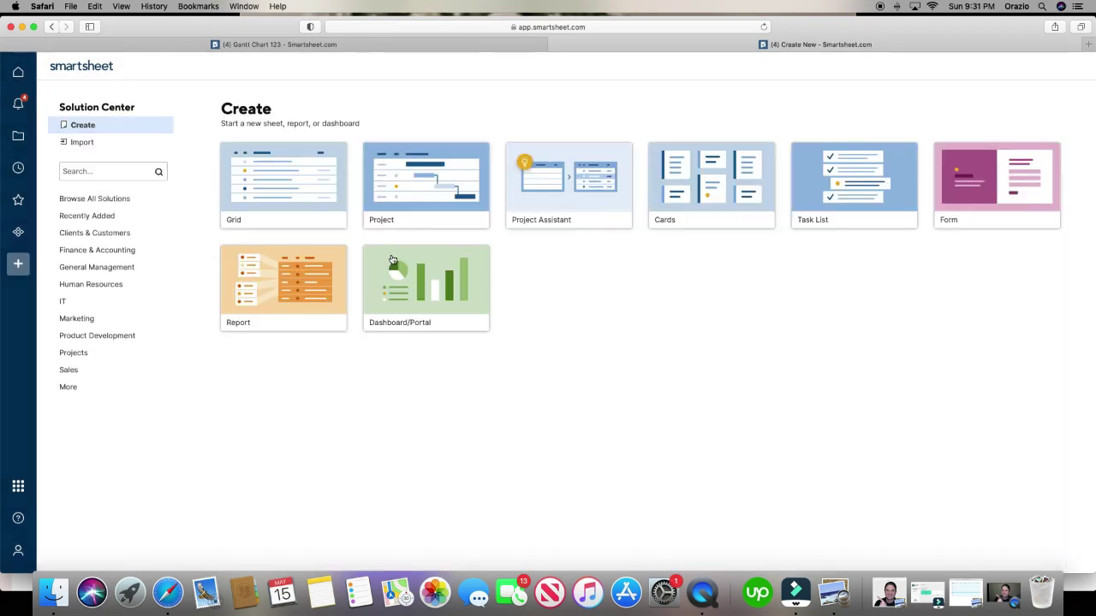
left_click(424, 195)
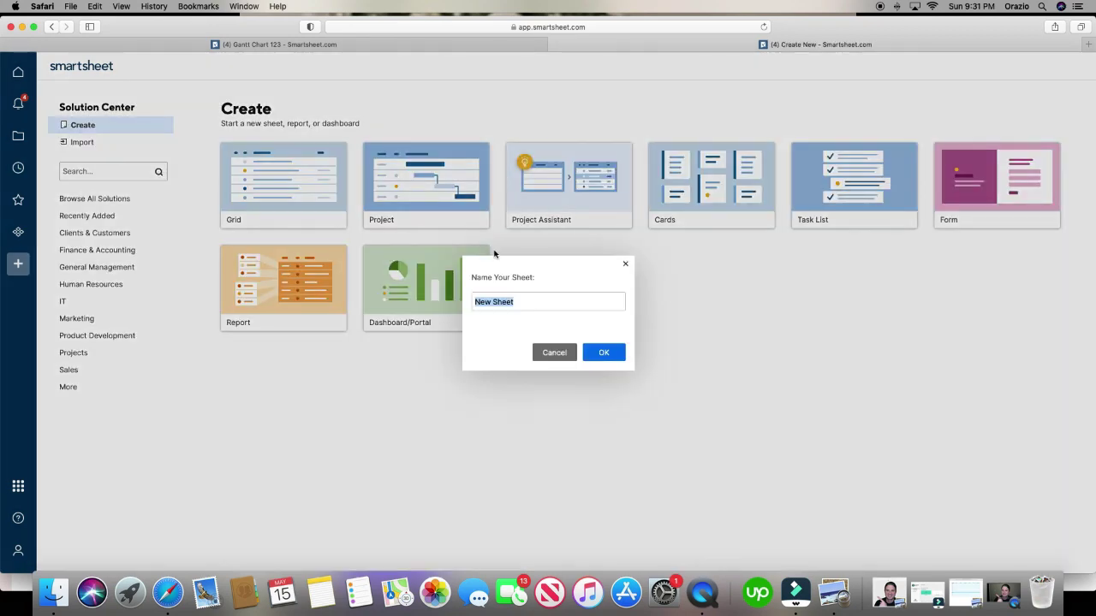
type("Gantt chat XYZ")
left_click(611, 363)
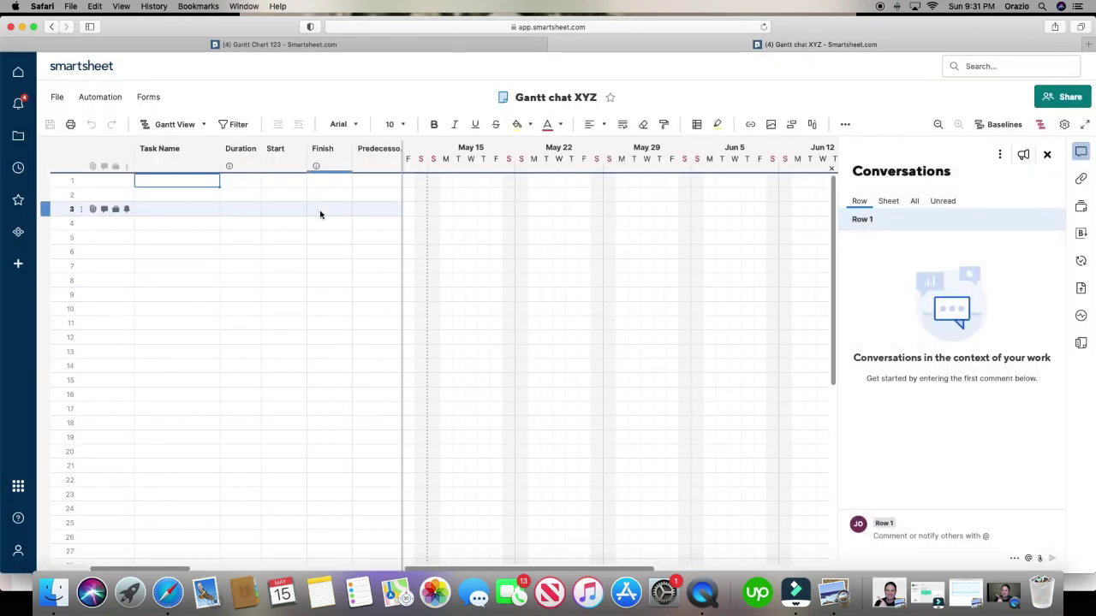
- Close the Conversations panel, reveal the Assigned To–Comments columns, and widen Predecessors and Task Name
left_click(1047, 154)
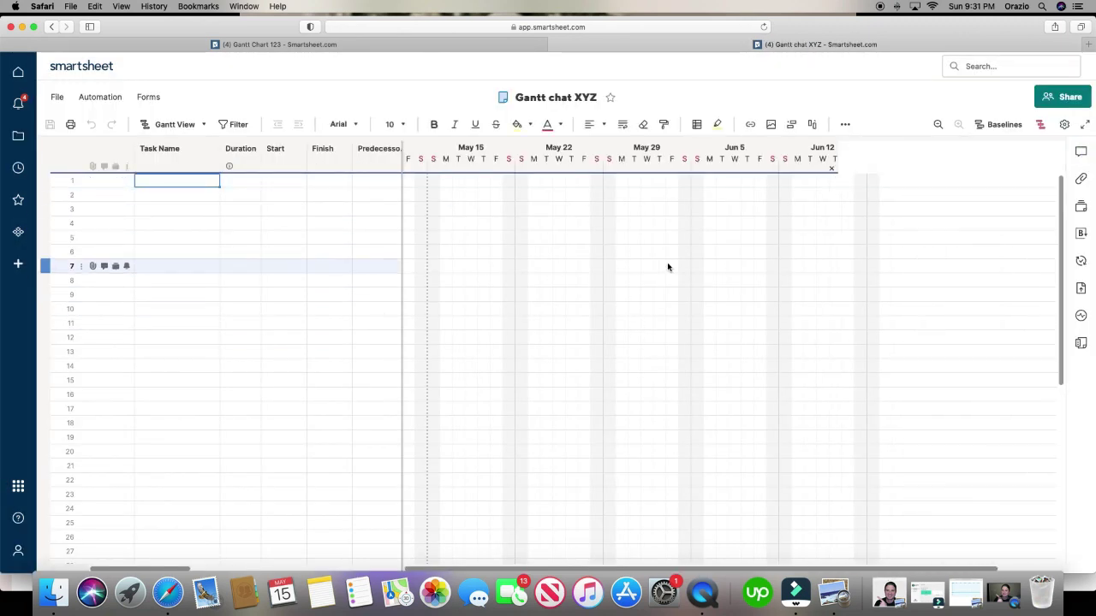
left_click_drag(401, 291, 752, 287)
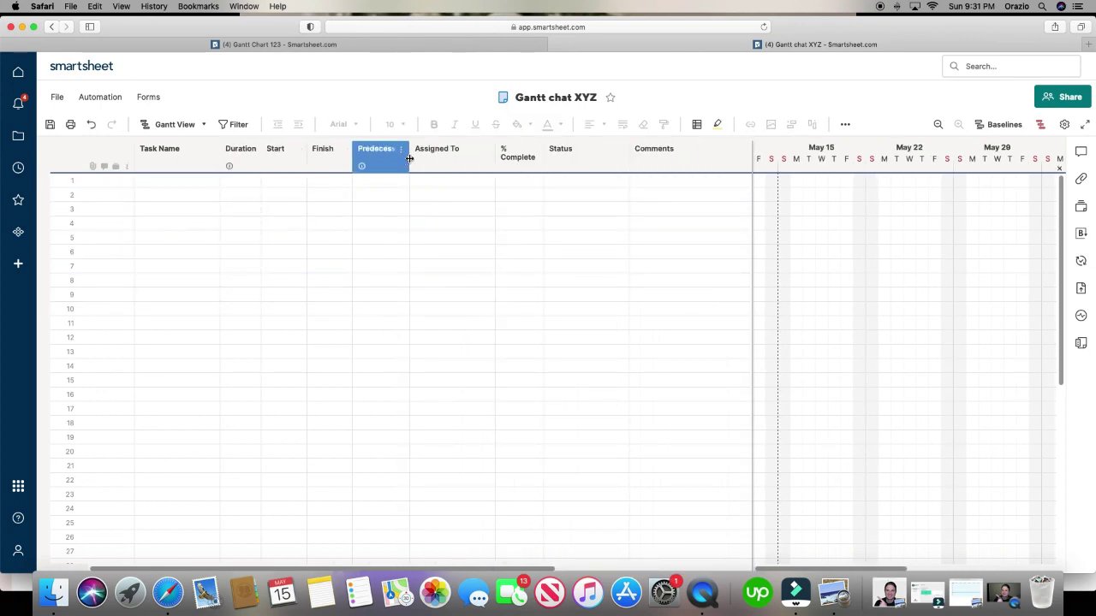
left_click_drag(409, 159, 430, 162)
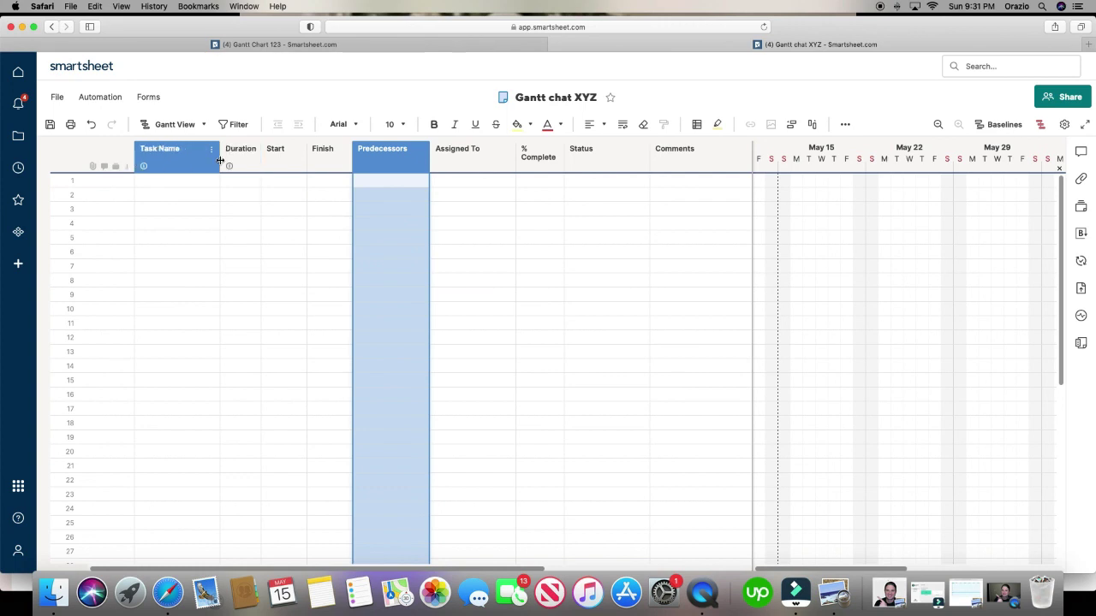
left_click_drag(220, 163, 271, 163)
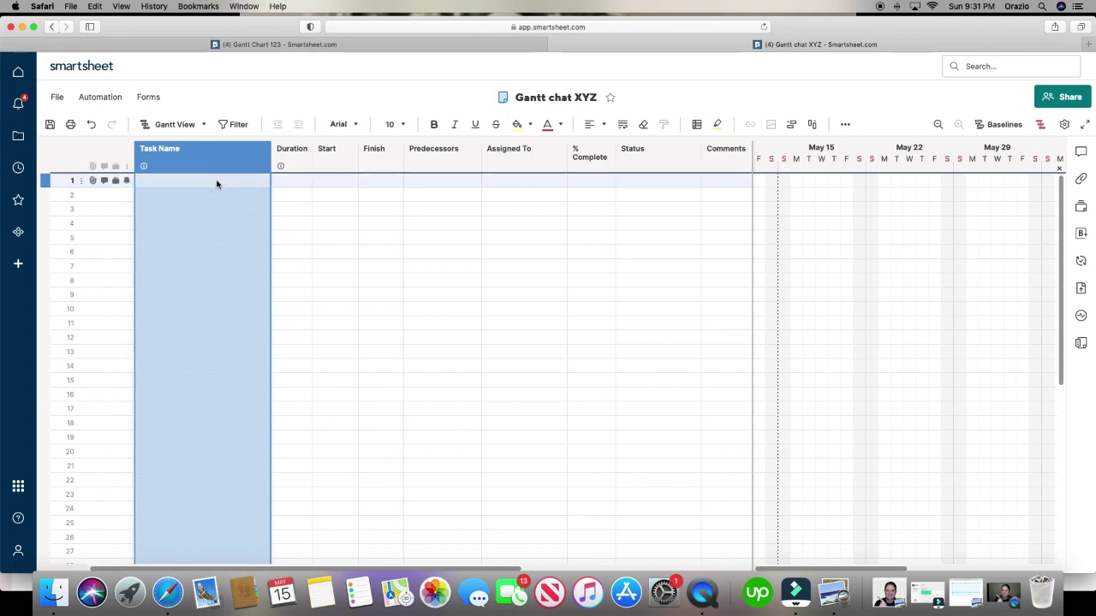
- Enter Concrete, Lumber and Plumbing as task names in rows 1–3 and start typing Interior
double_click(217, 182)
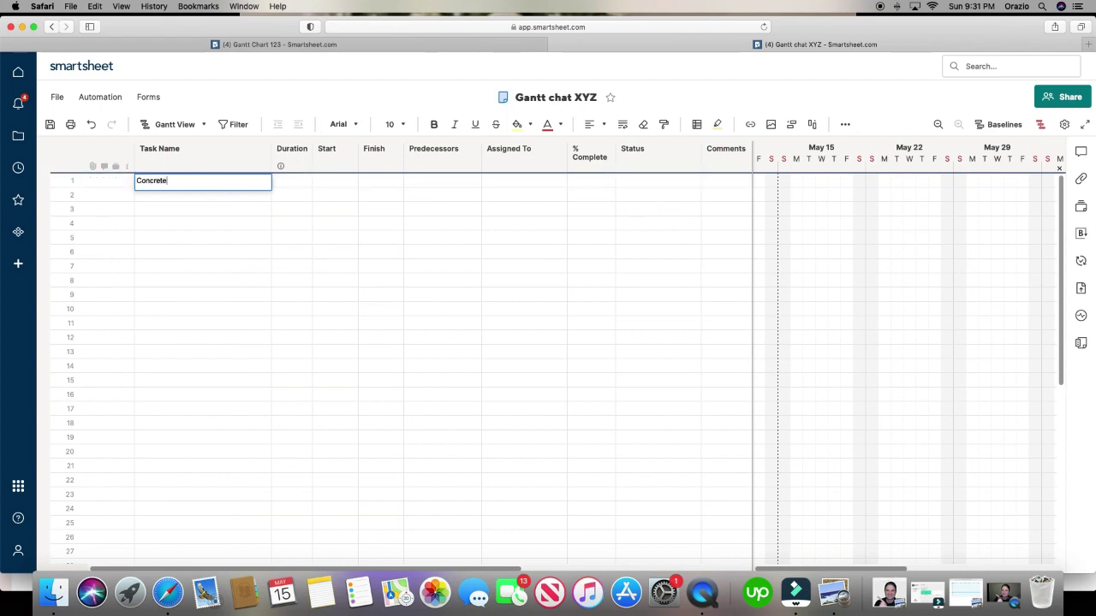
key("Return")
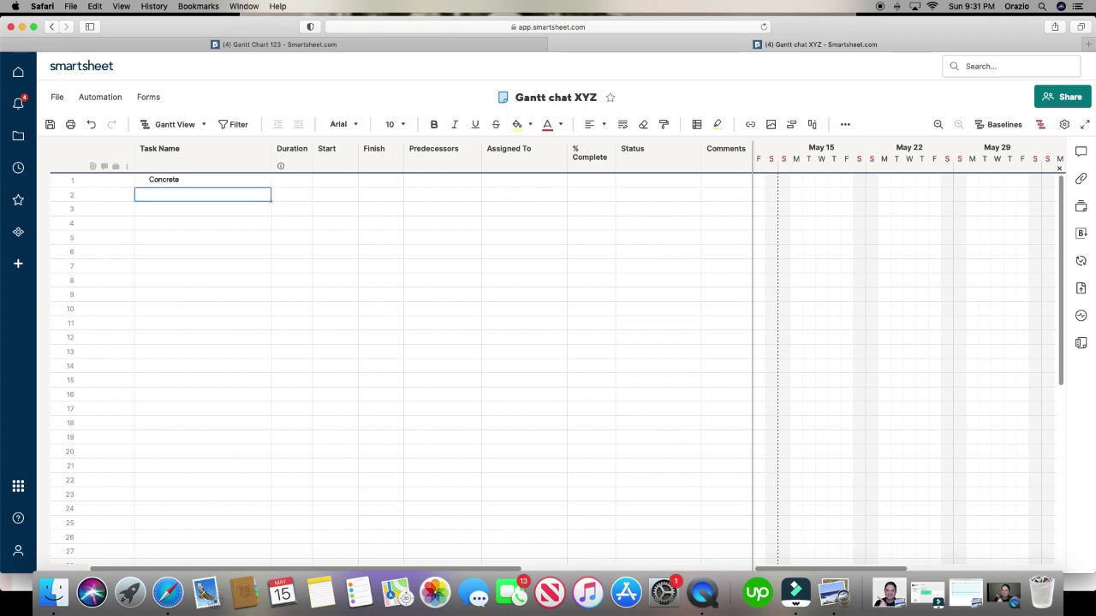
type("Lu")
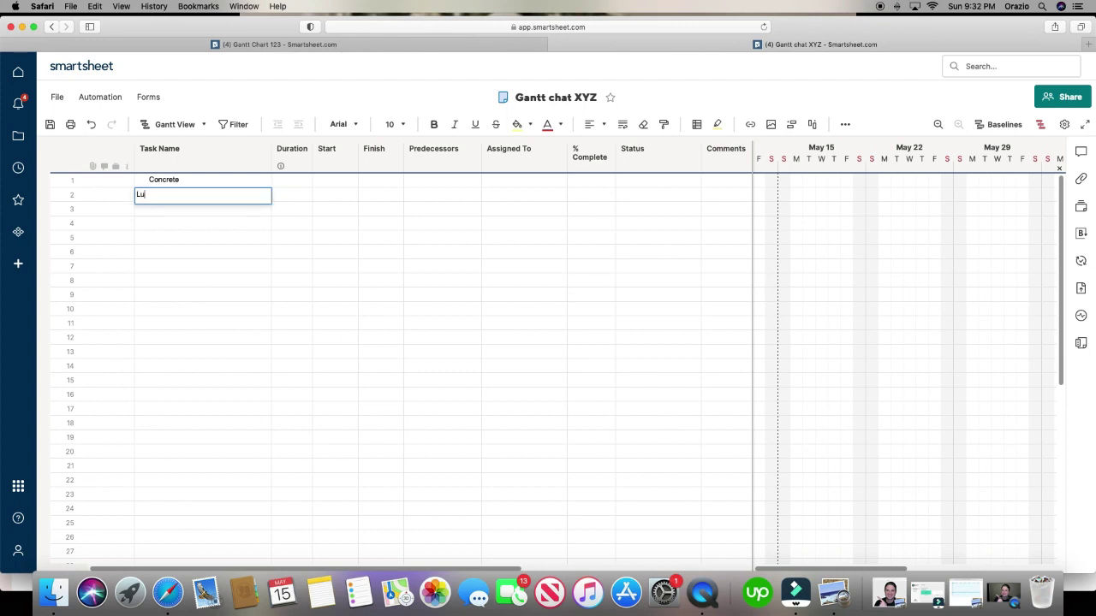
type("mber")
key("Return")
type("Plumbing")
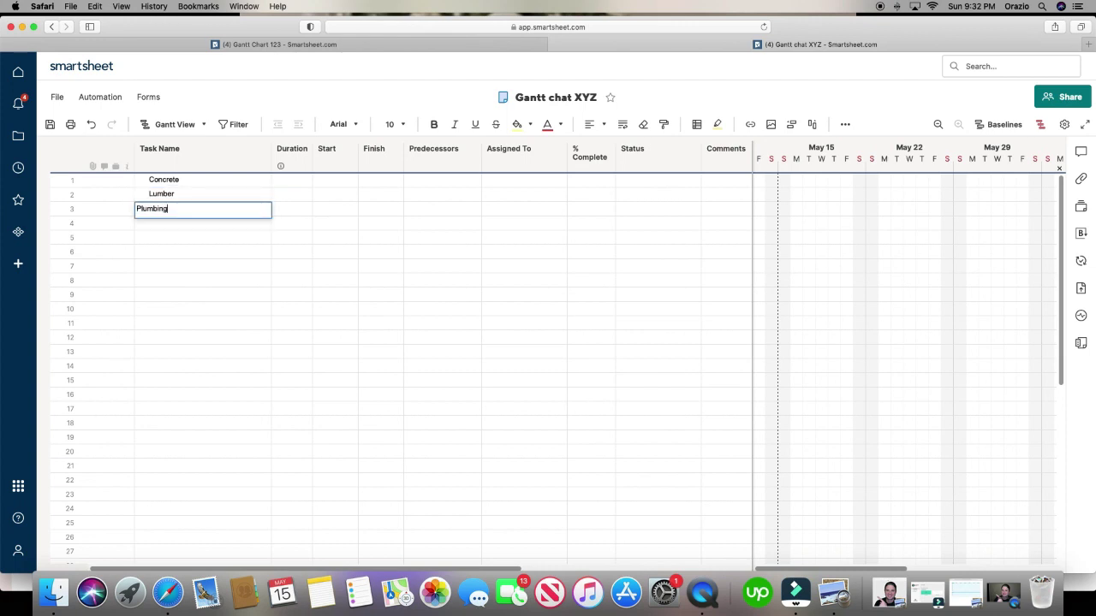
key("Return")
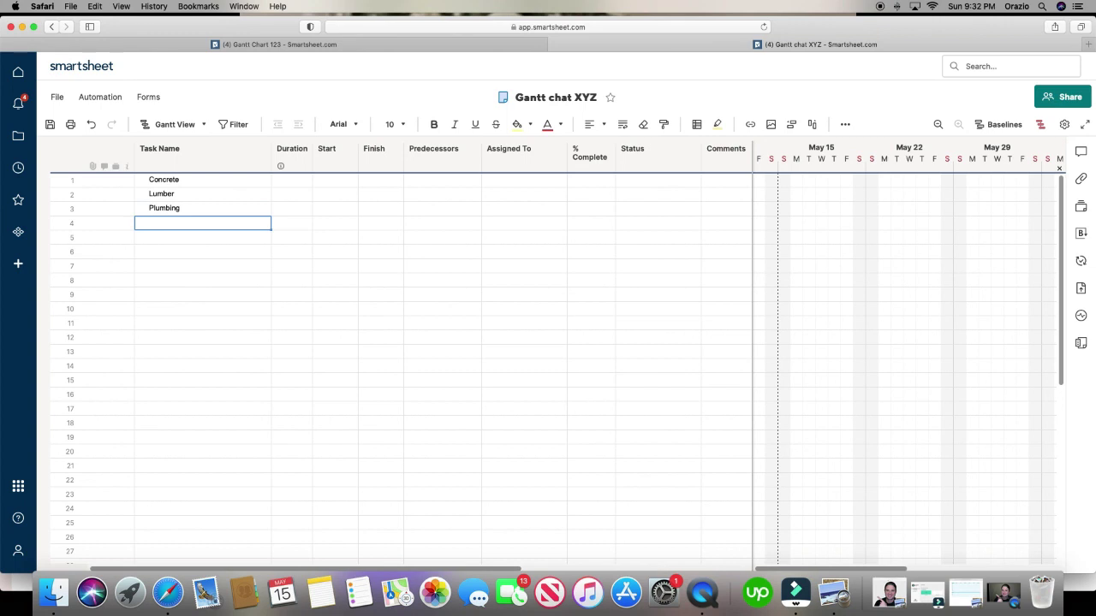
type("Interior")
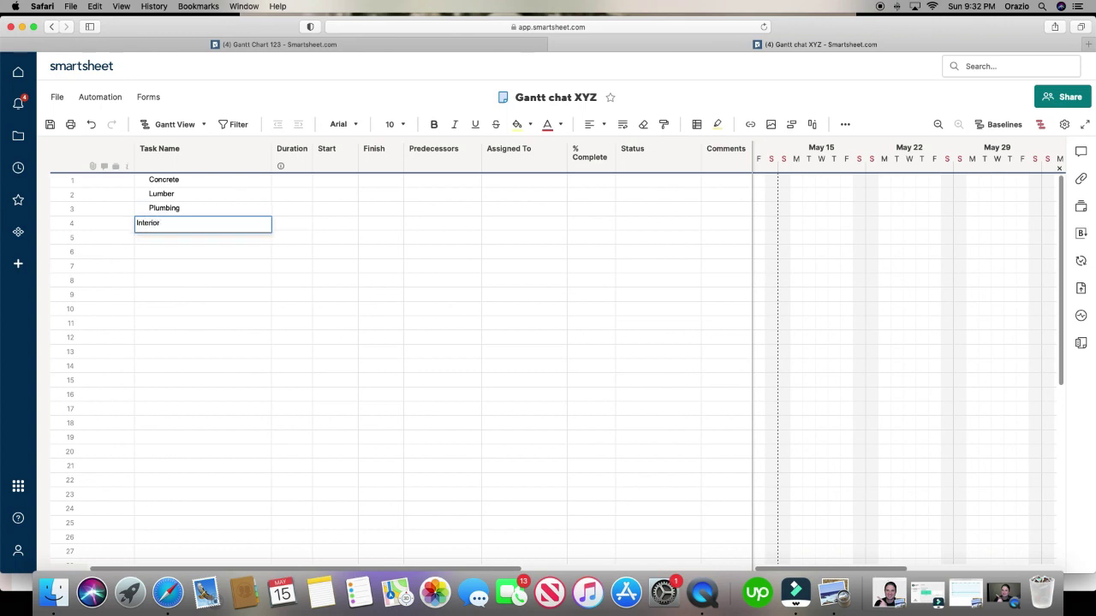
- Commit Interior and insert a blank row below each of Concrete, Lumber, Plumbing and Interior
left_click(228, 268)
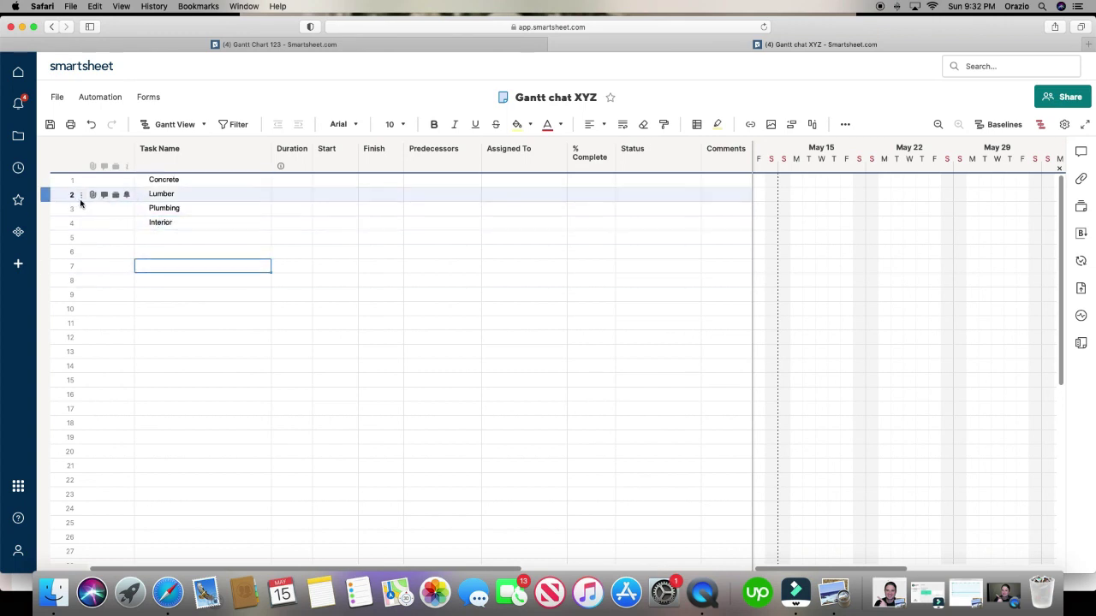
right_click(52, 185)
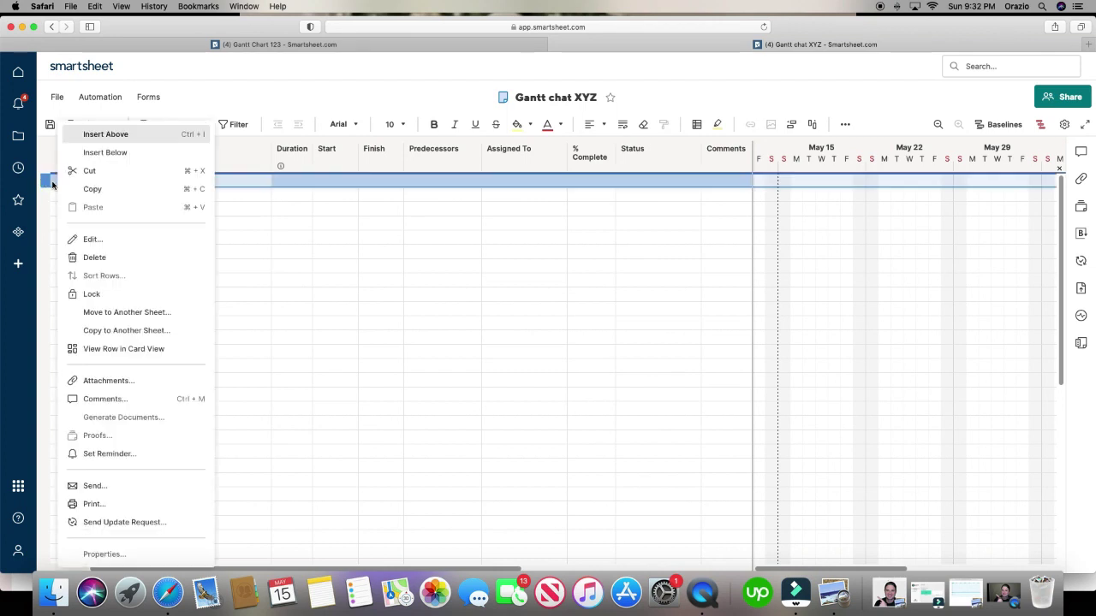
left_click(147, 153)
left_click(66, 211)
right_click(63, 211)
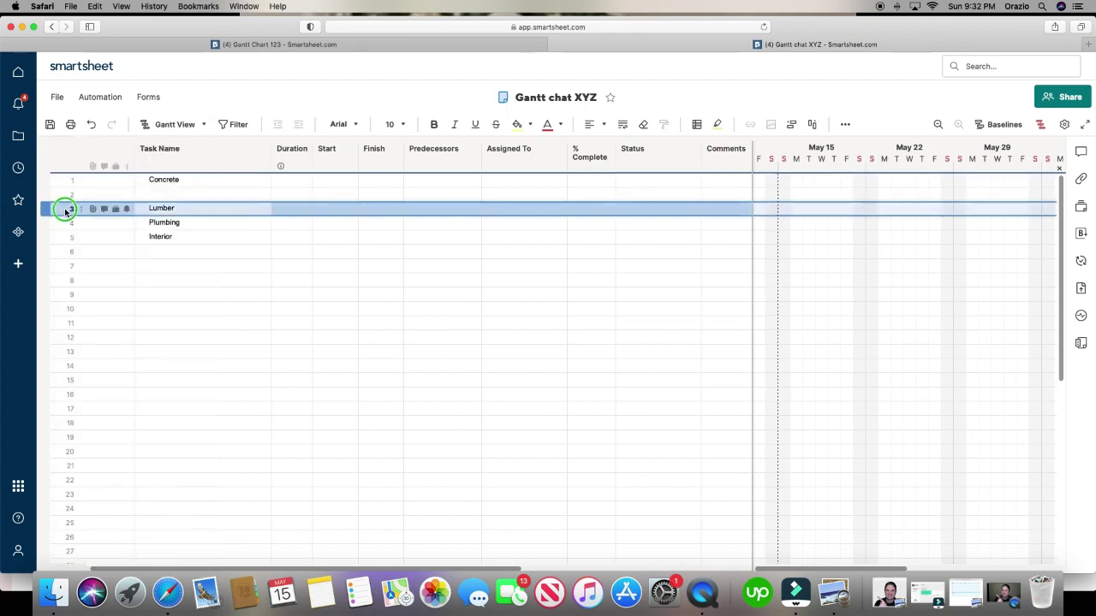
left_click(134, 151)
left_click(77, 236)
right_click(76, 237)
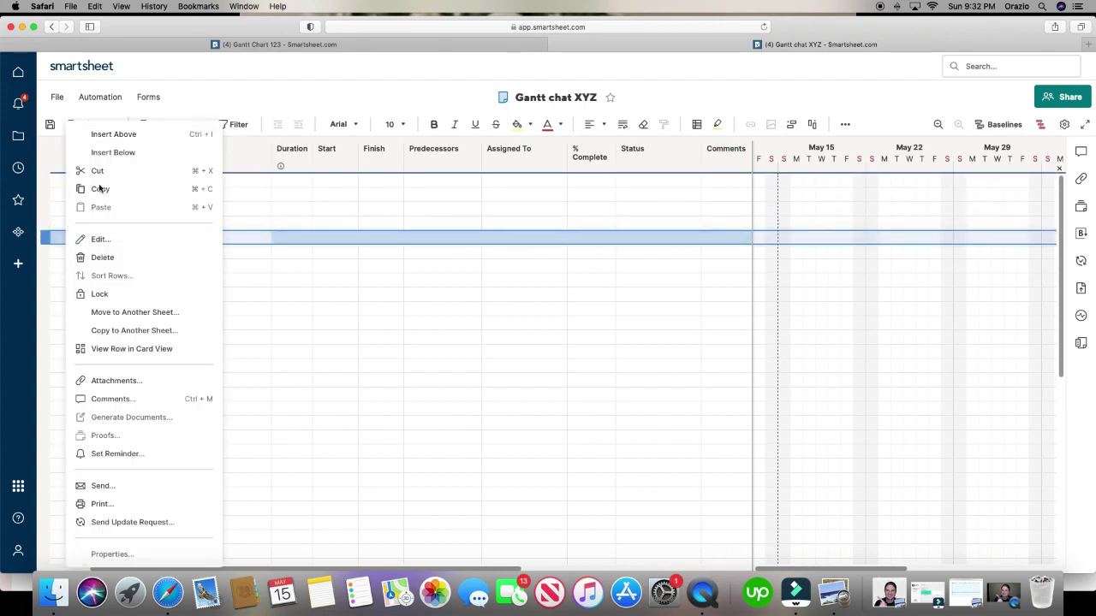
left_click(112, 151)
left_click(65, 266)
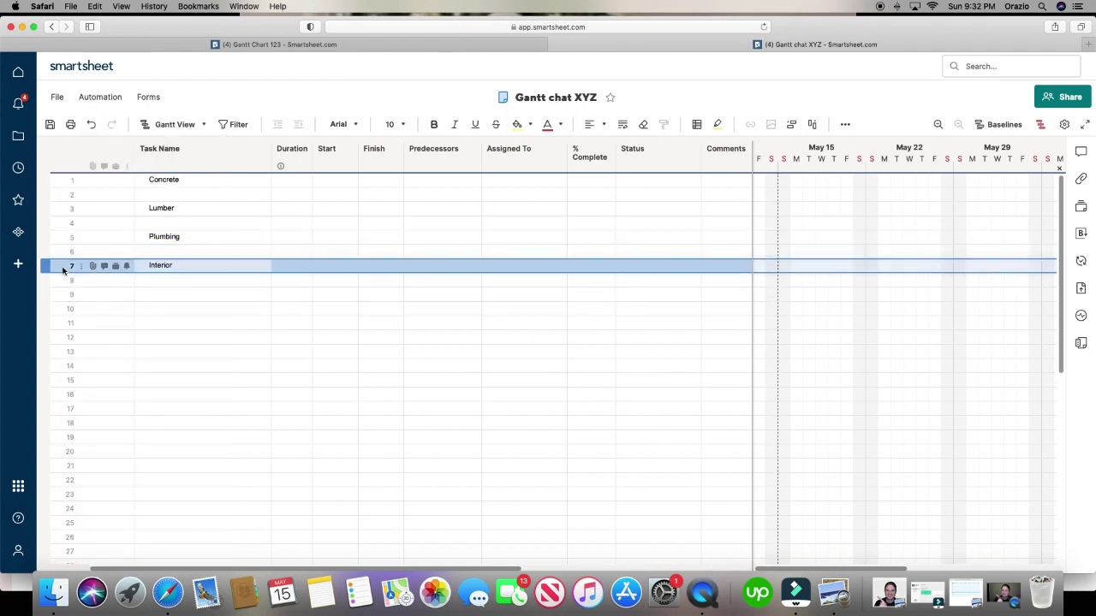
right_click(64, 266)
left_click(125, 155)
left_click(243, 365)
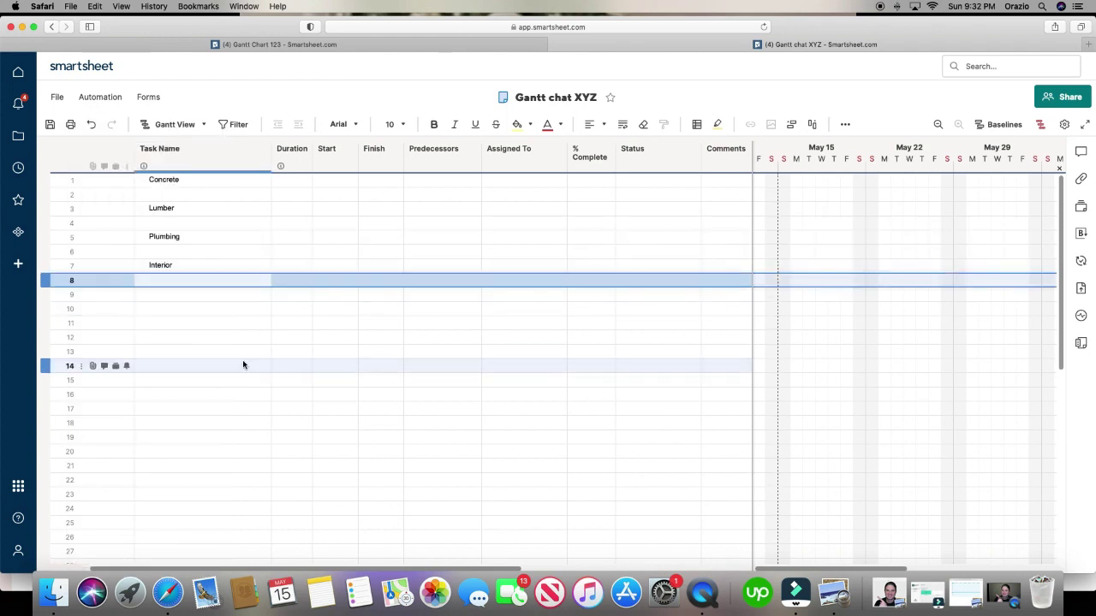
- Add Foundation under Concrete and Walls under Lumber, indenting each as a subtask
left_click(216, 195)
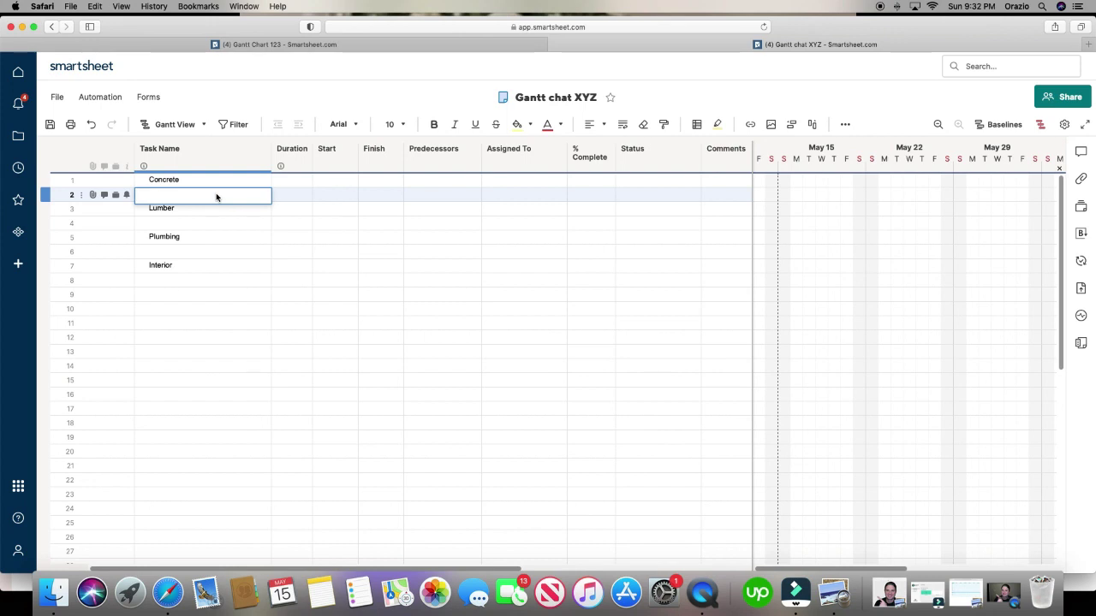
type("Found")
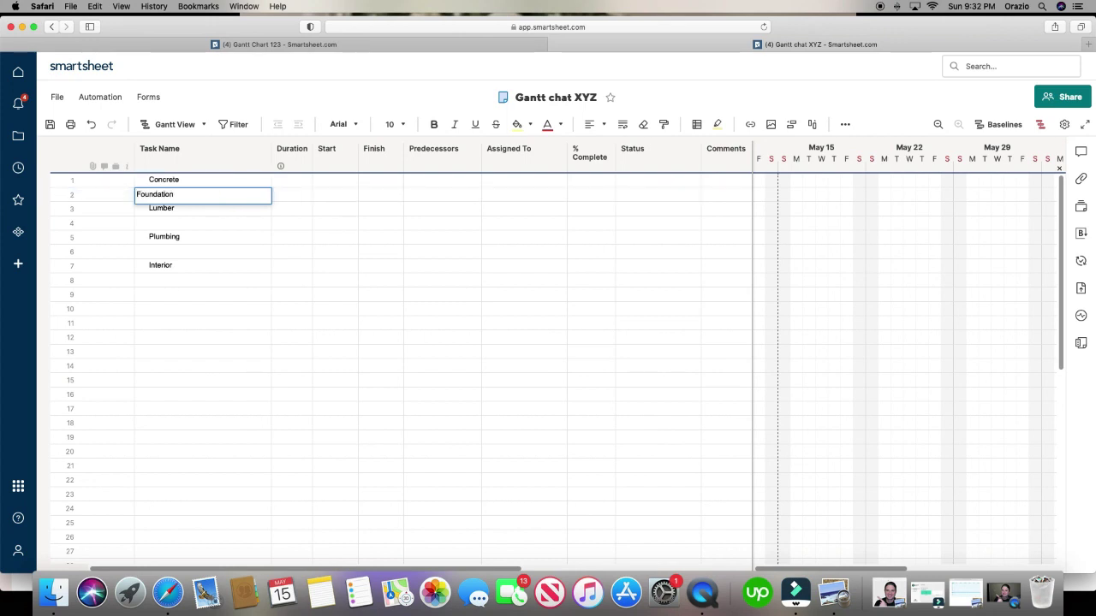
type("ation")
left_click(299, 125)
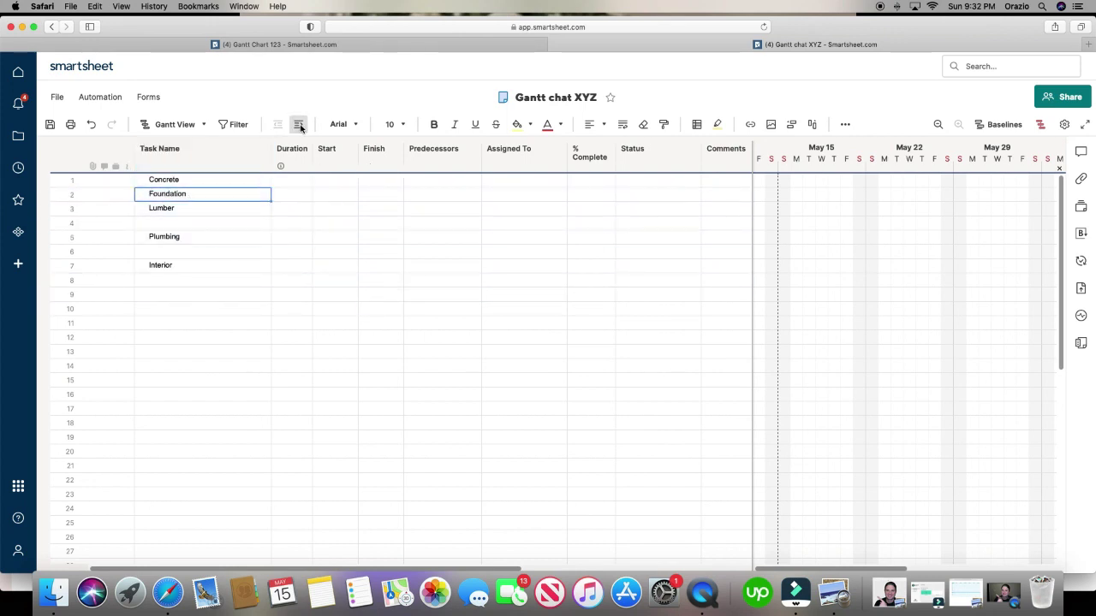
left_click(299, 125)
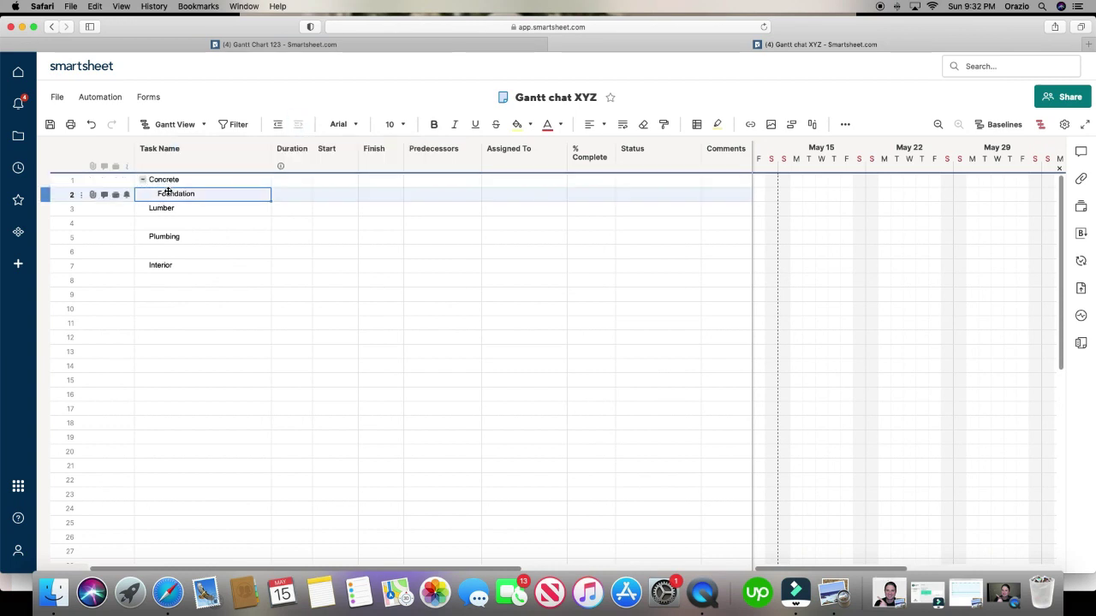
left_click(194, 222)
left_click(194, 222)
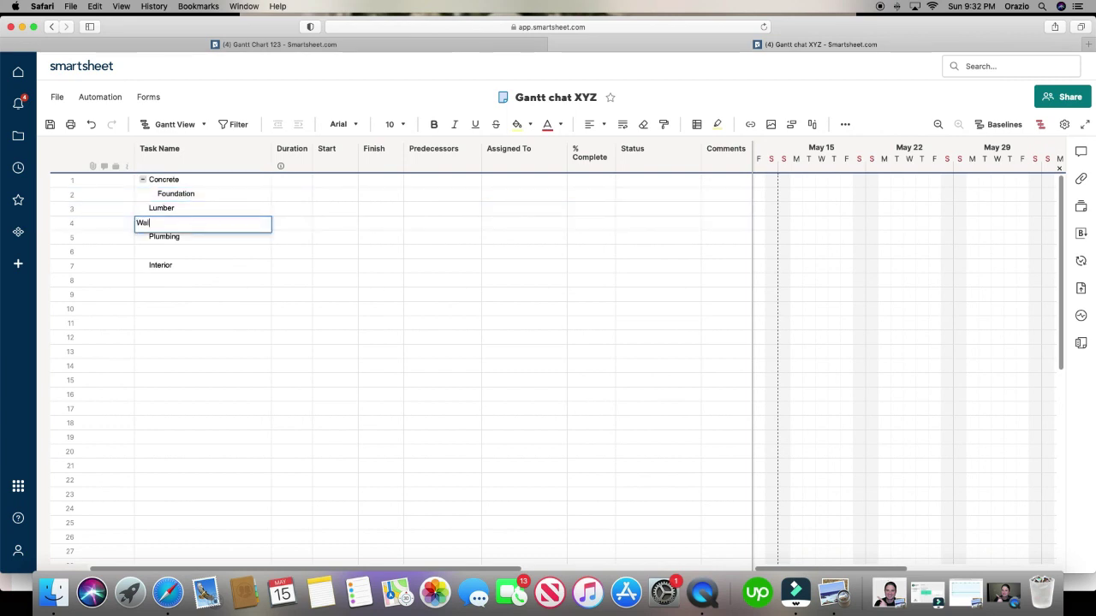
type("Walls")
left_click(379, 308)
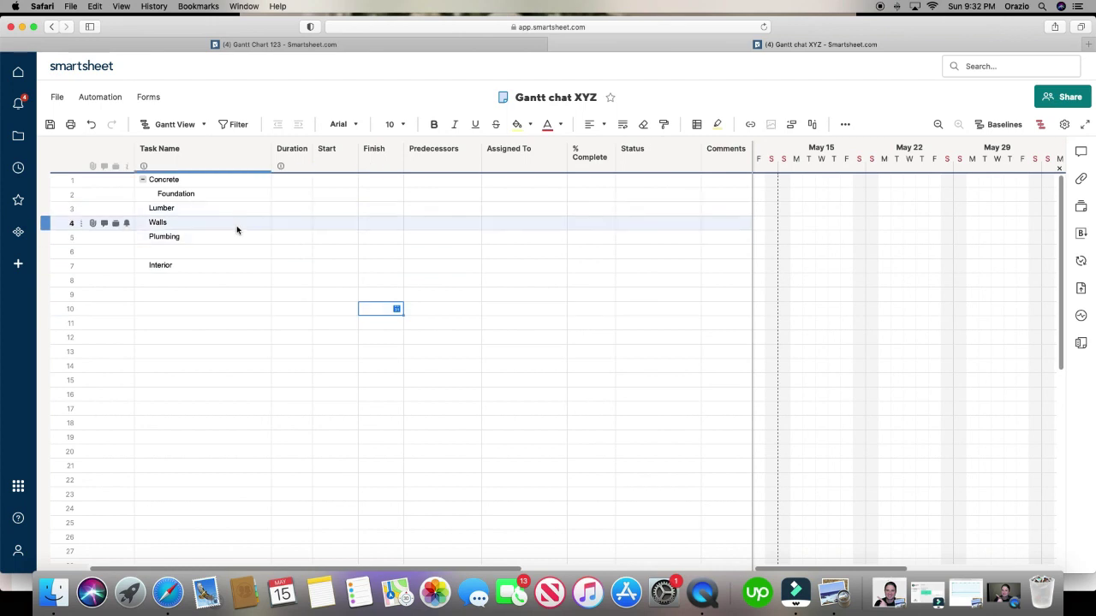
left_click(237, 227)
left_click(302, 126)
left_click(197, 210)
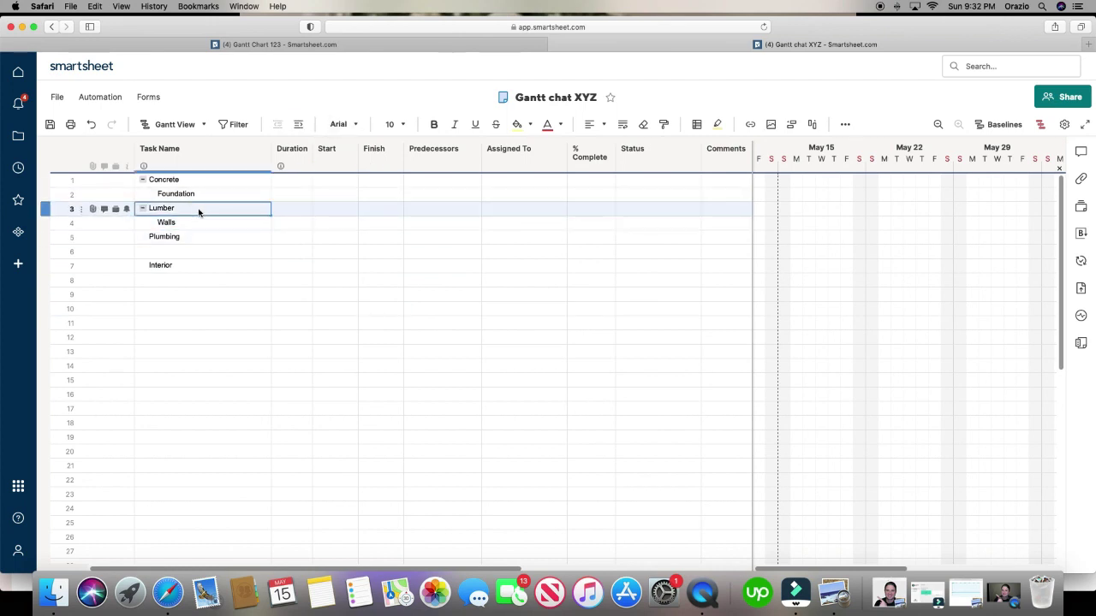
- Add hot water under Plumbing and insulation under Interior, indenting each as a subtask
left_click(205, 250)
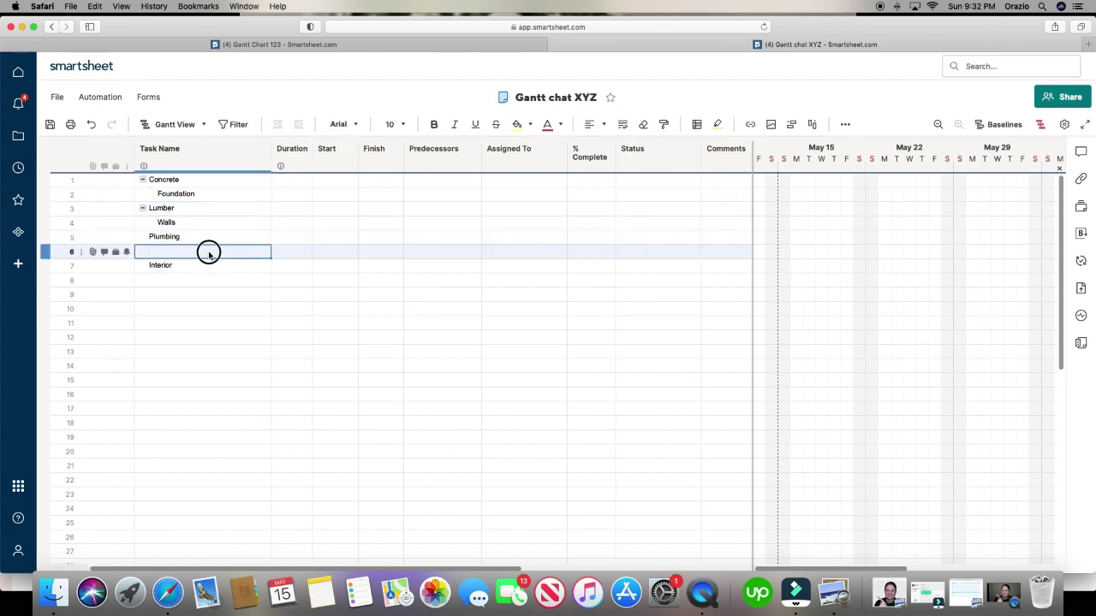
left_click(209, 254)
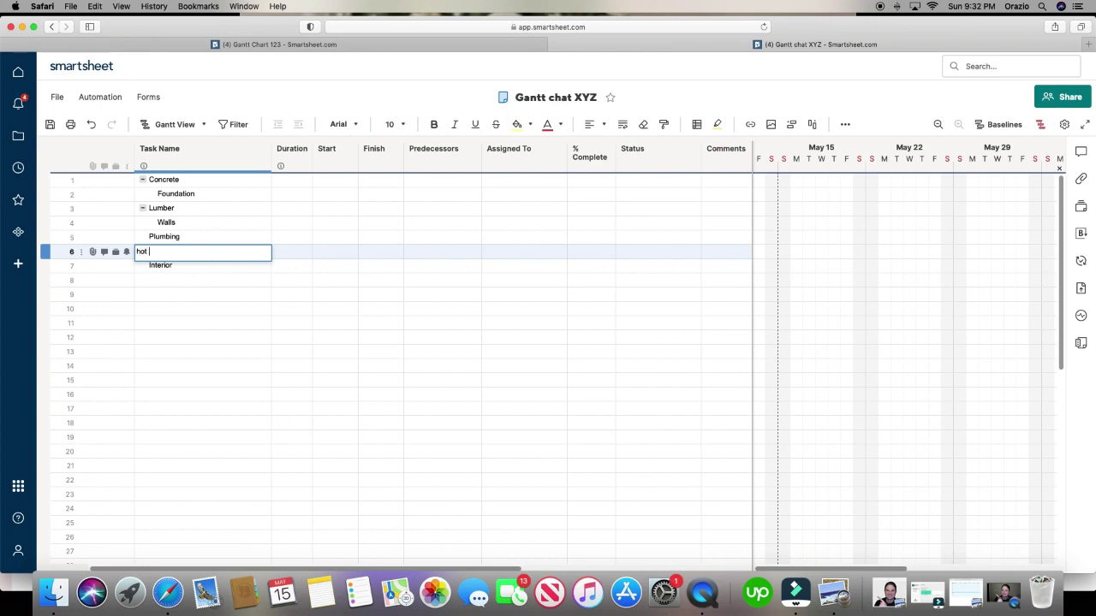
left_click(335, 269)
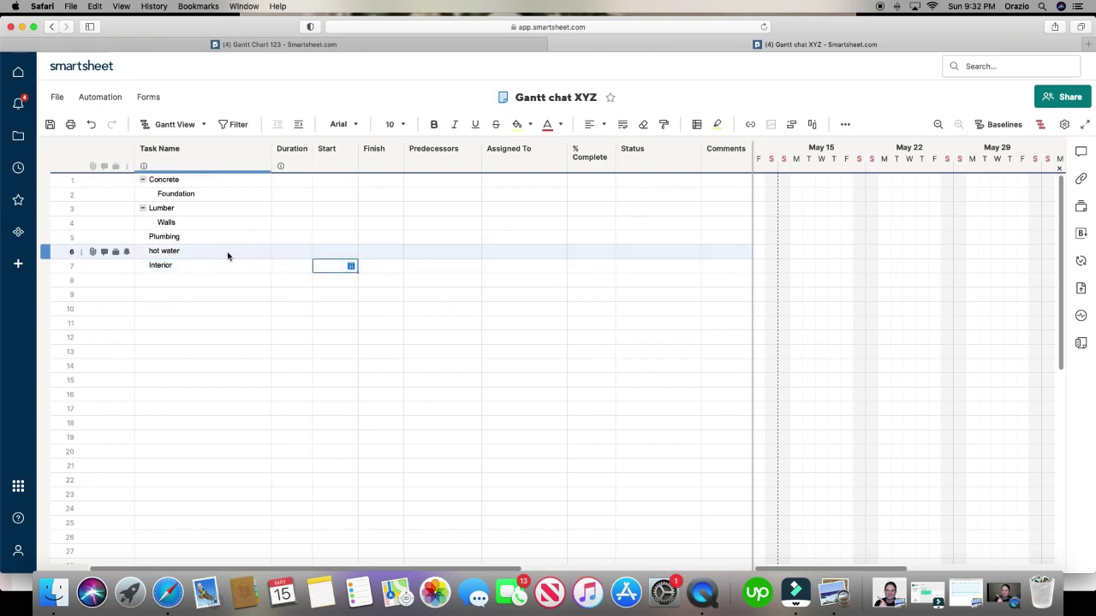
left_click(228, 254)
left_click(299, 126)
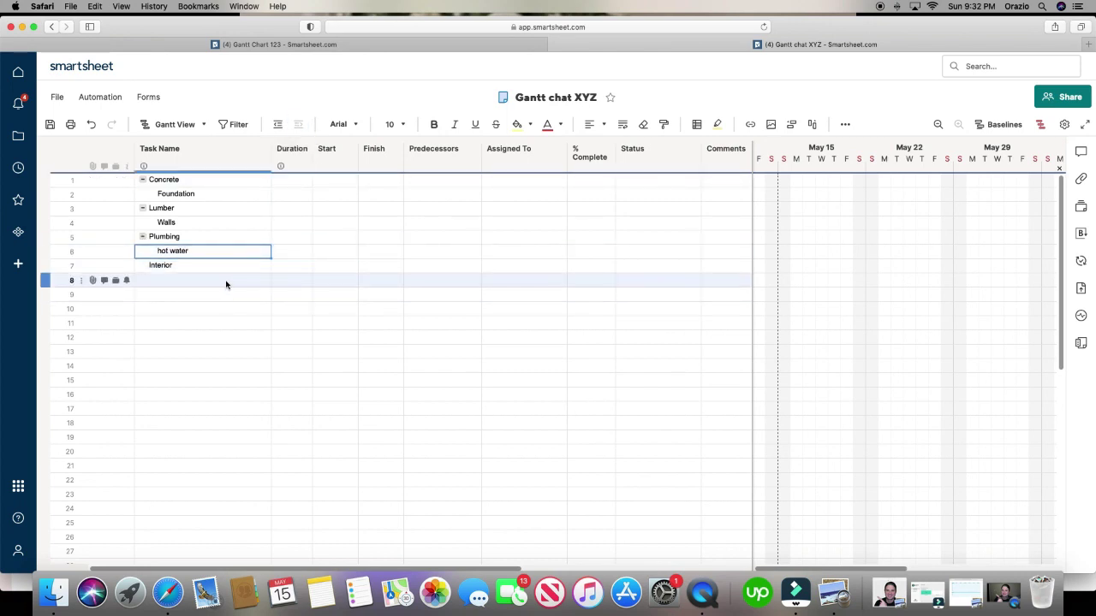
left_click(226, 283)
left_click(226, 282)
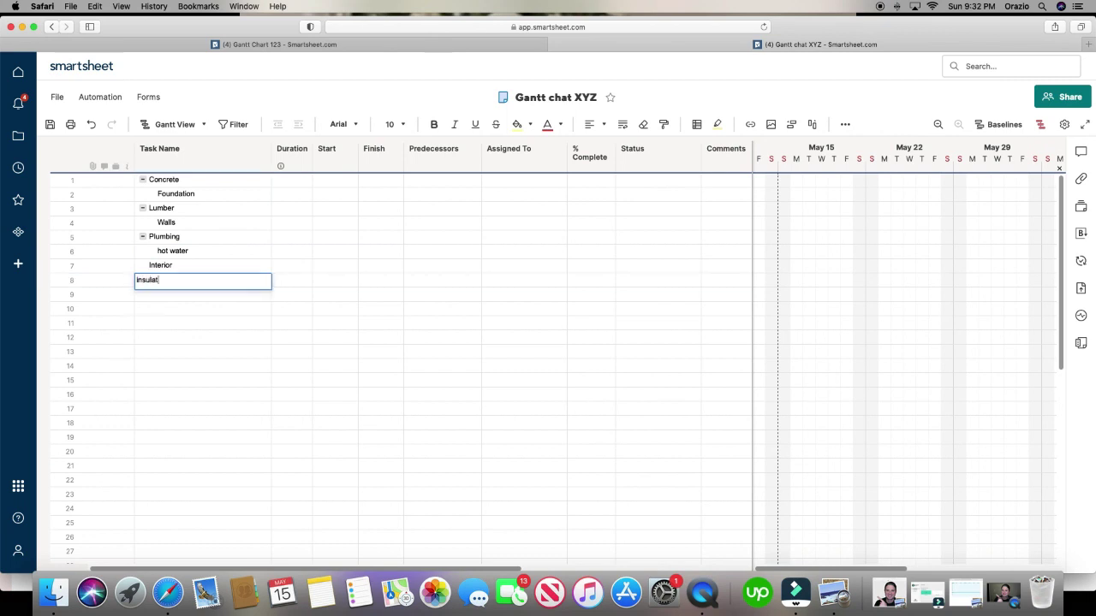
left_click(341, 285)
left_click(214, 279)
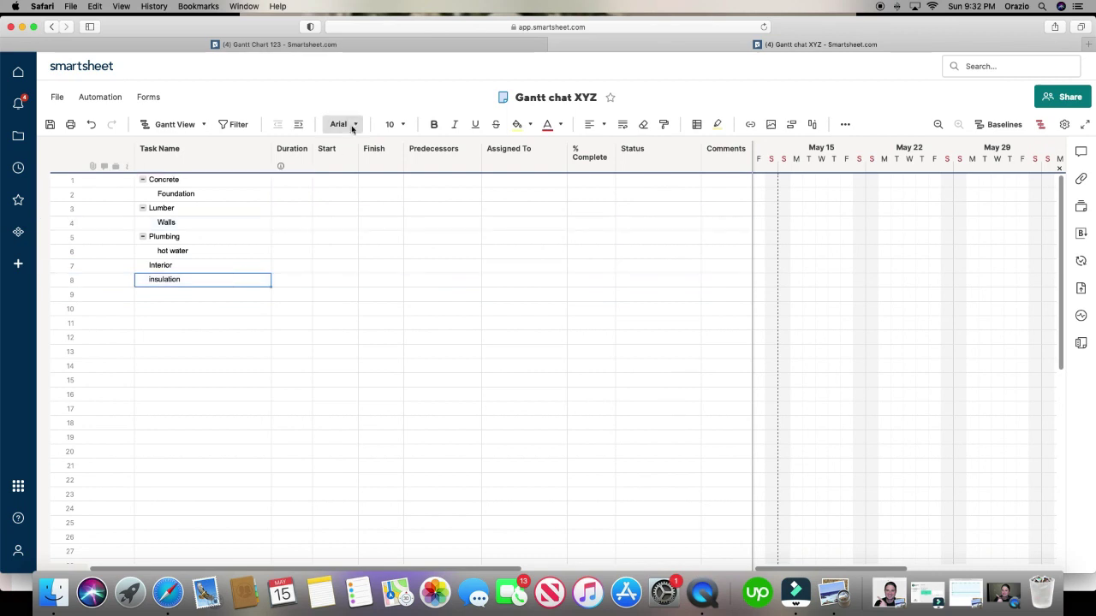
left_click(369, 309)
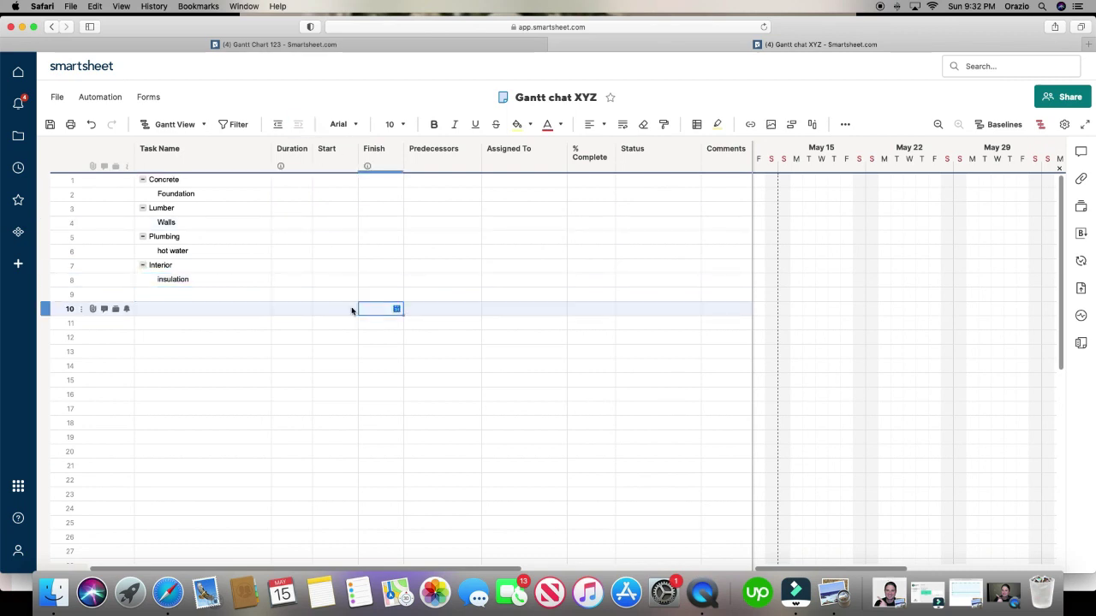
right_click(58, 195)
- Insert a blank row below each of Foundation, Walls and hot water
left_click(112, 153)
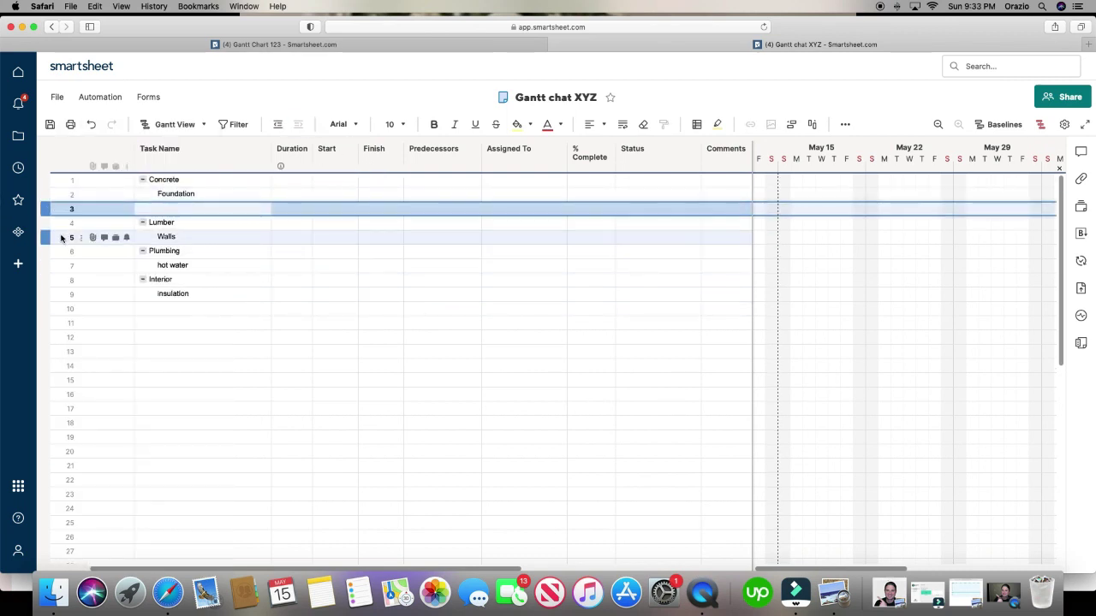
right_click(59, 238)
left_click(112, 152)
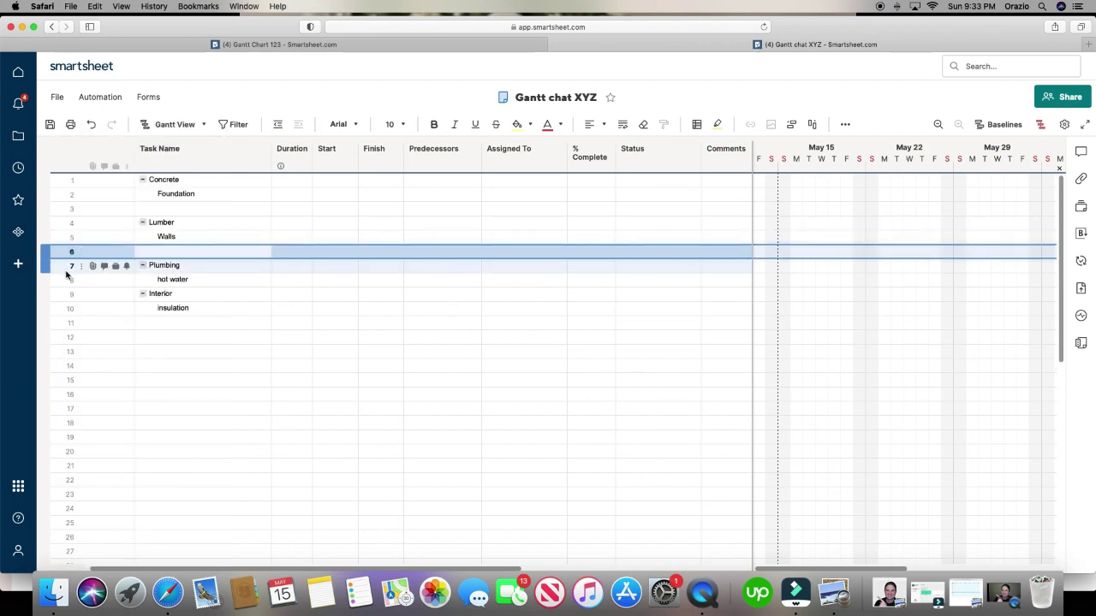
left_click(65, 280)
right_click(64, 280)
left_click(113, 151)
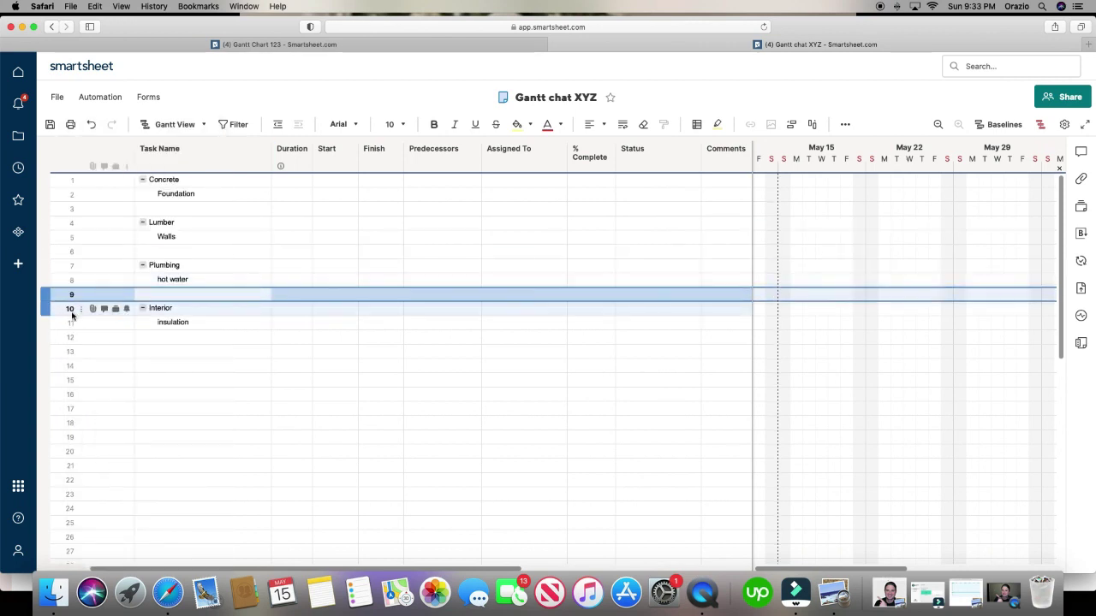
- Add another blank row after Foundation, row 7 and row 11, leaving two empty rows per group
right_click(71, 213)
left_click(112, 151)
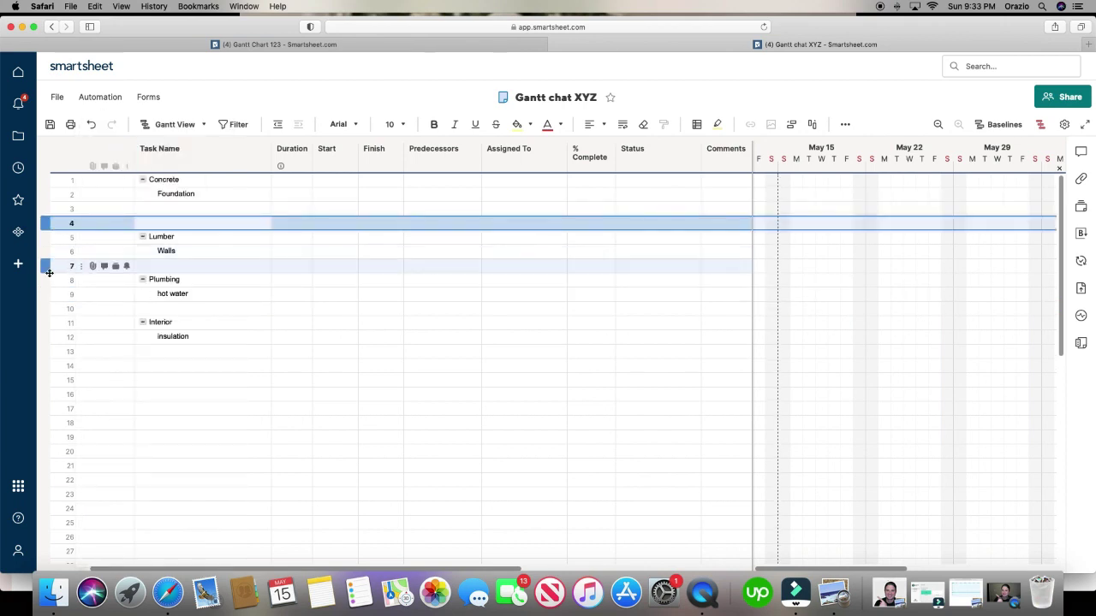
left_click(55, 268)
right_click(54, 268)
left_click(112, 152)
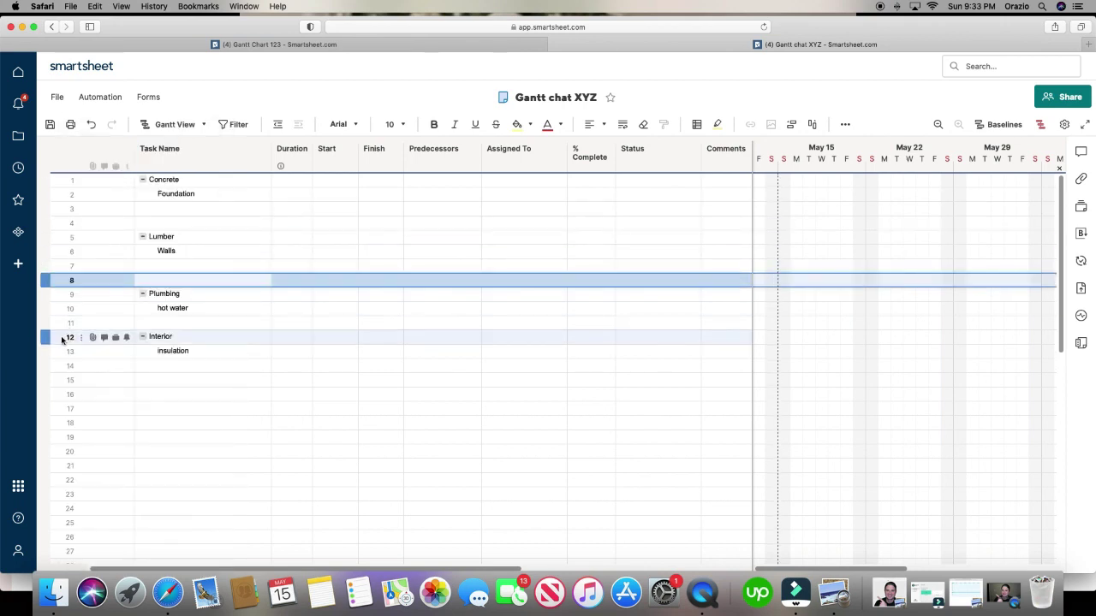
right_click(65, 317)
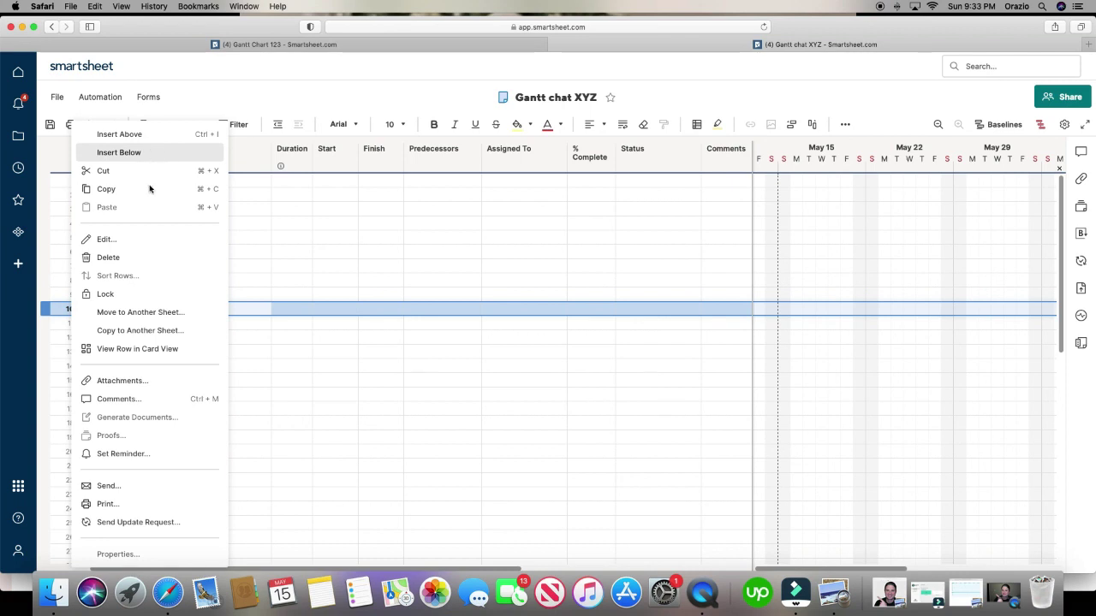
left_click(128, 151)
left_click(222, 211)
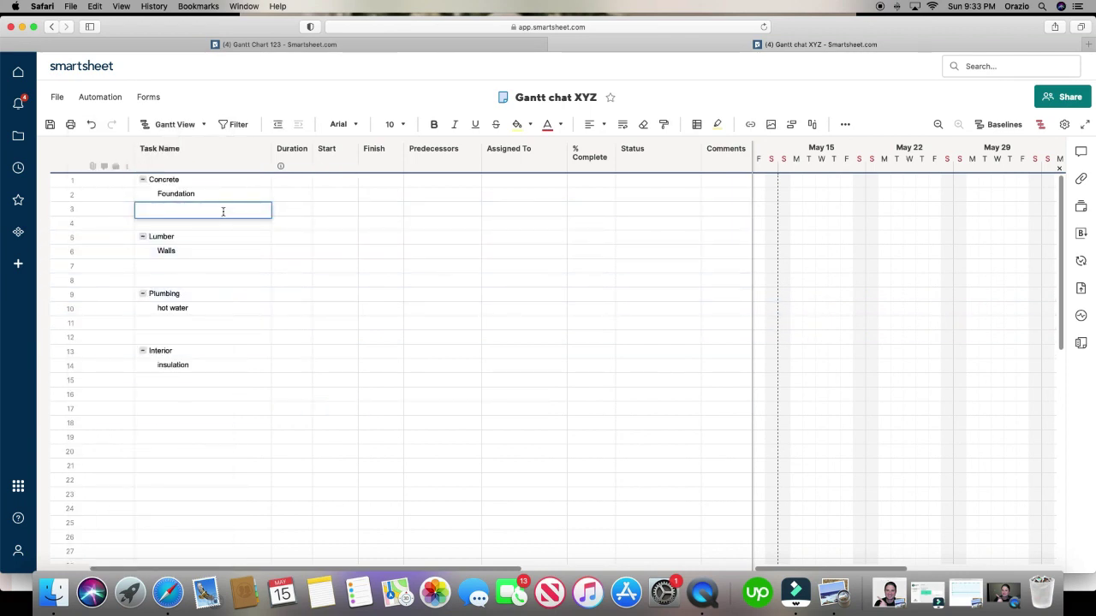
- Fill rows 3, 4, 7 and 8 with footings, cast in place, roofing and siding, fixing a typo
left_click(234, 254)
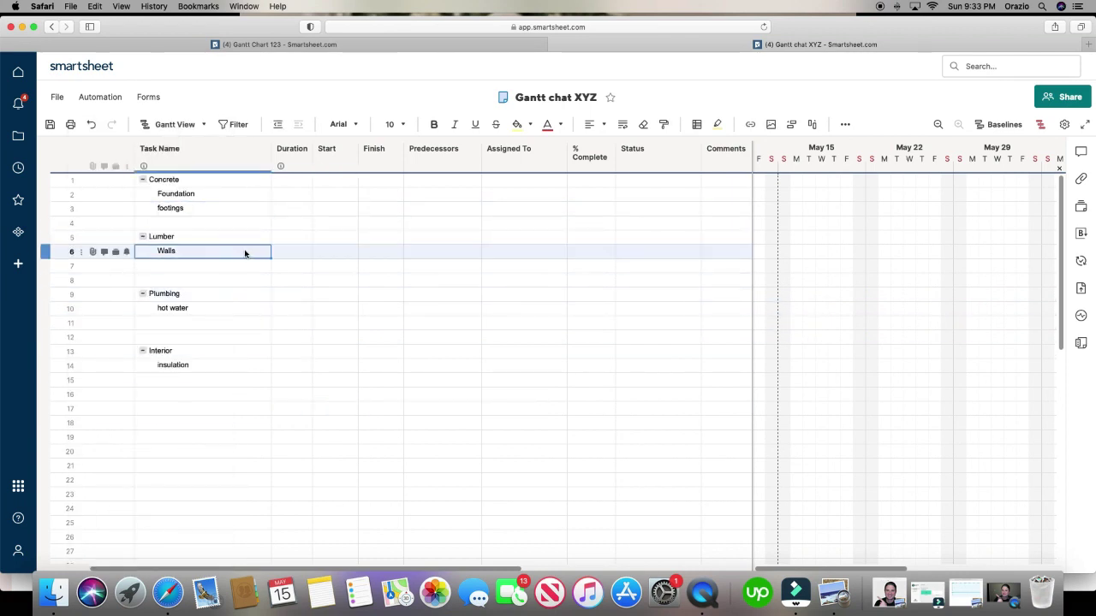
left_click(222, 222)
type("cast in palce")
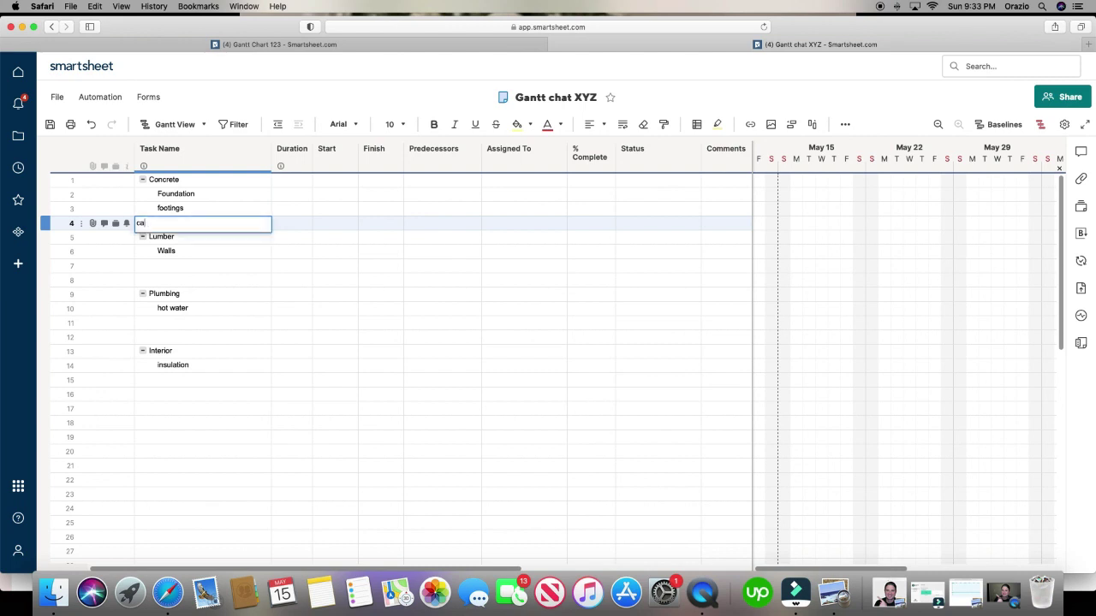
left_click(315, 281)
left_click(206, 222)
left_click(207, 223)
key("BackSpace")
key("BackSpace")
key("BackSpace")
key("BackSpace")
type("lace")
left_click(225, 271)
left_click(208, 271)
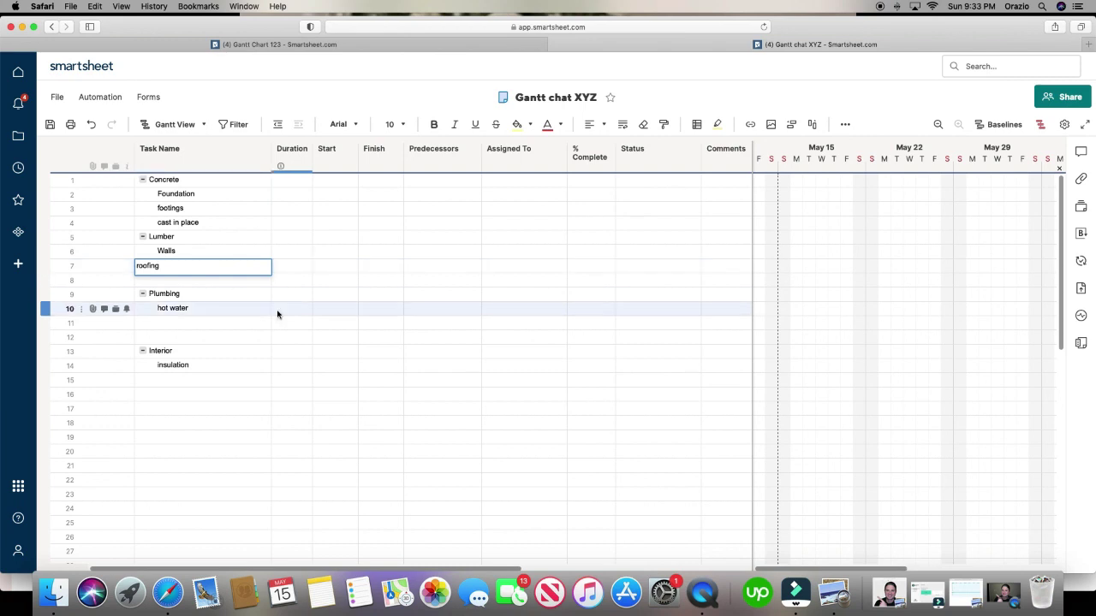
left_click(282, 322)
left_click(229, 285)
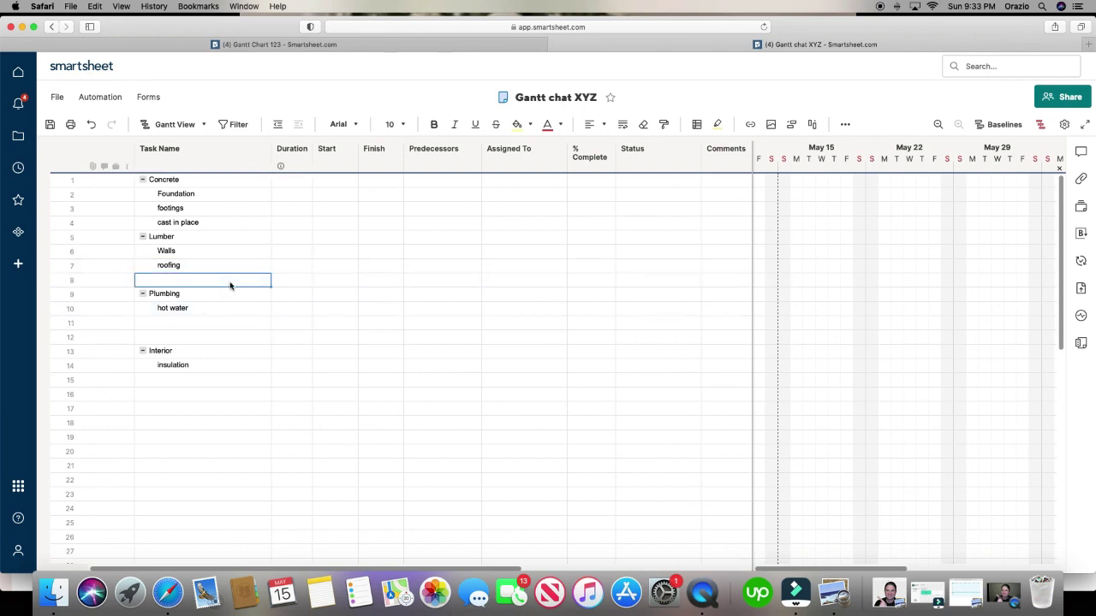
type("siding")
key("Return")
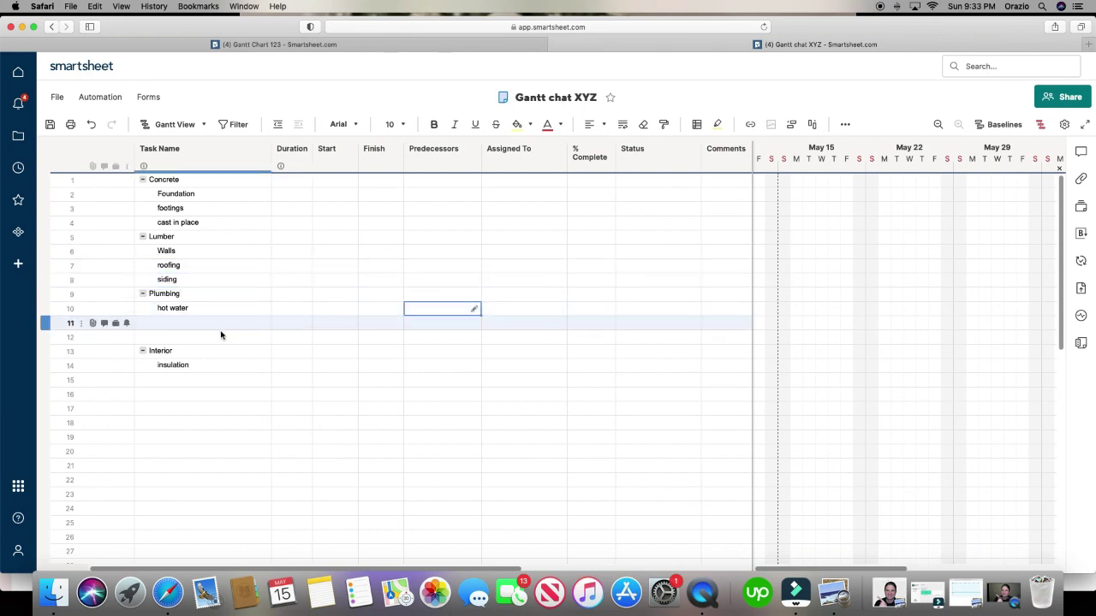
- Enter cold water, plumbing and couches in rows 11, 12 and 15, then shade the Concrete row orange
left_click(204, 322)
type("cold water")
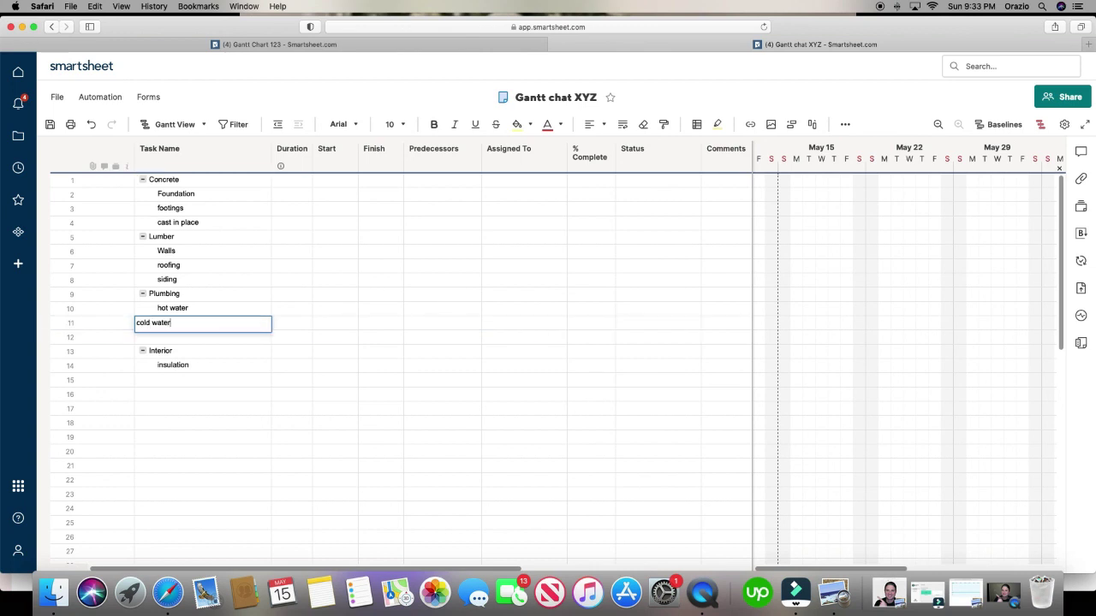
key("Return")
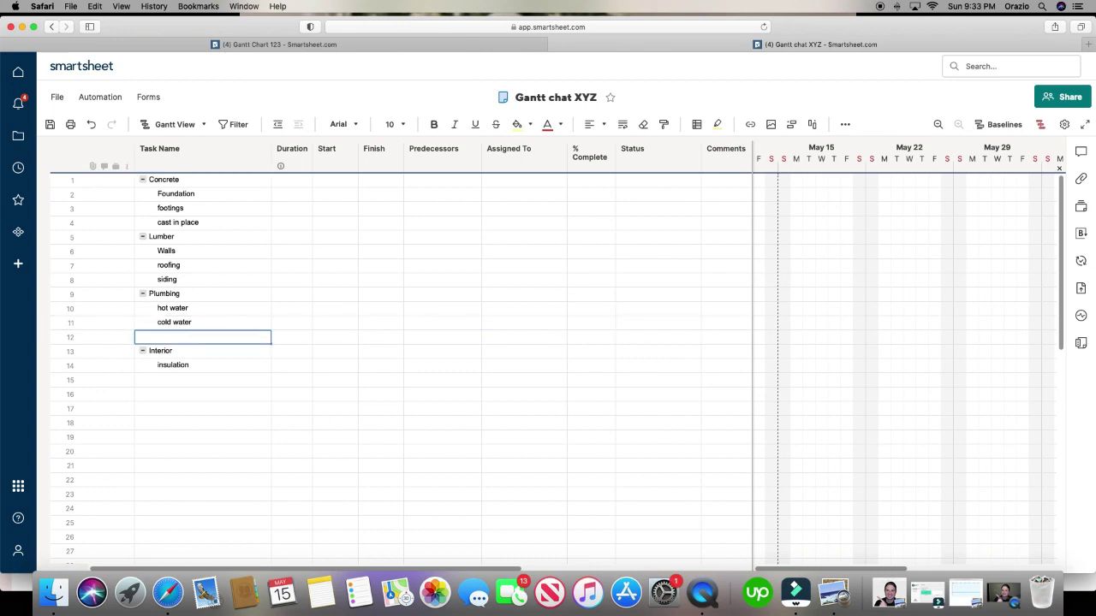
type("pl")
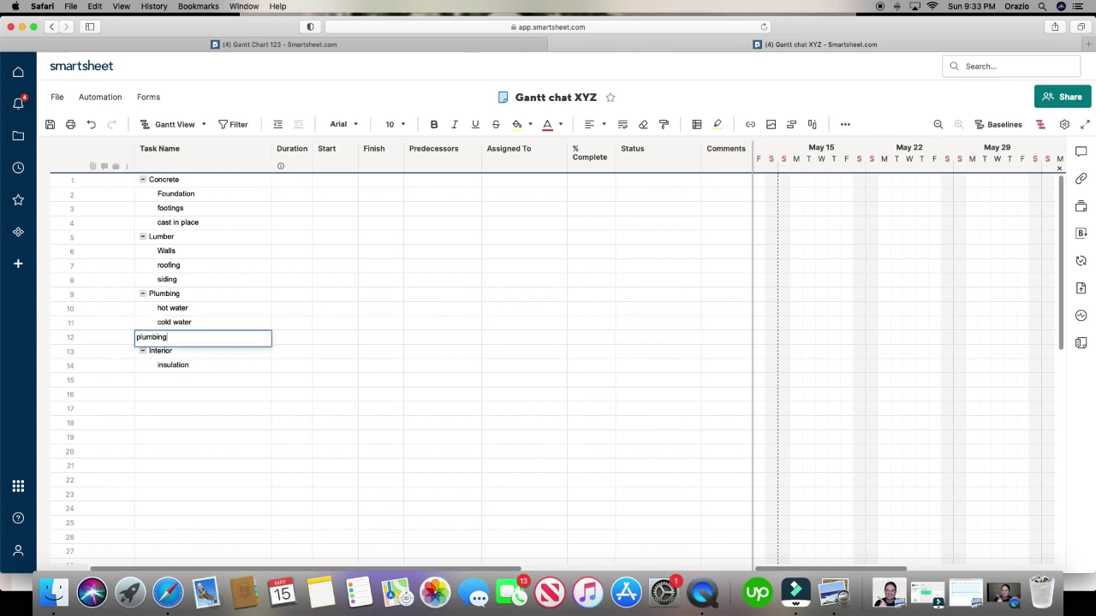
type("umbing")
key("Return")
key("Down")
key("Down")
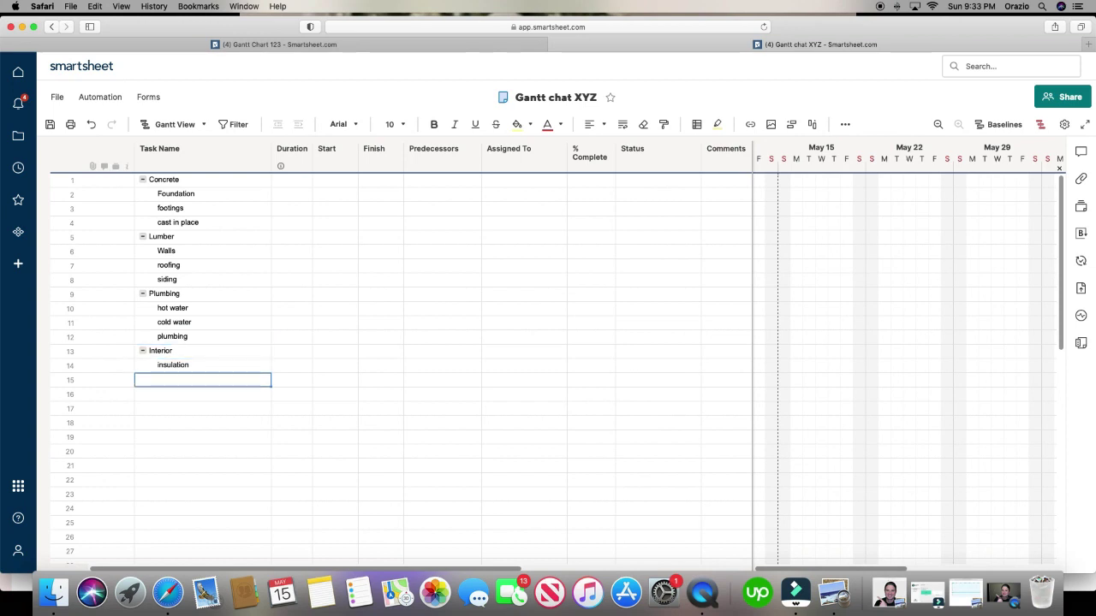
type("furni")
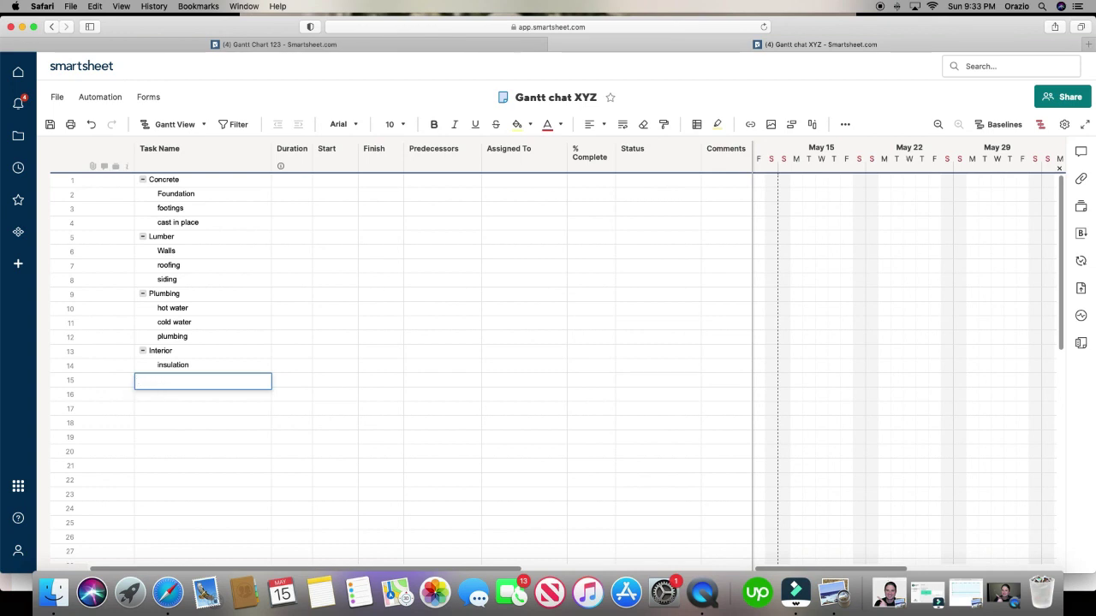
type("couches")
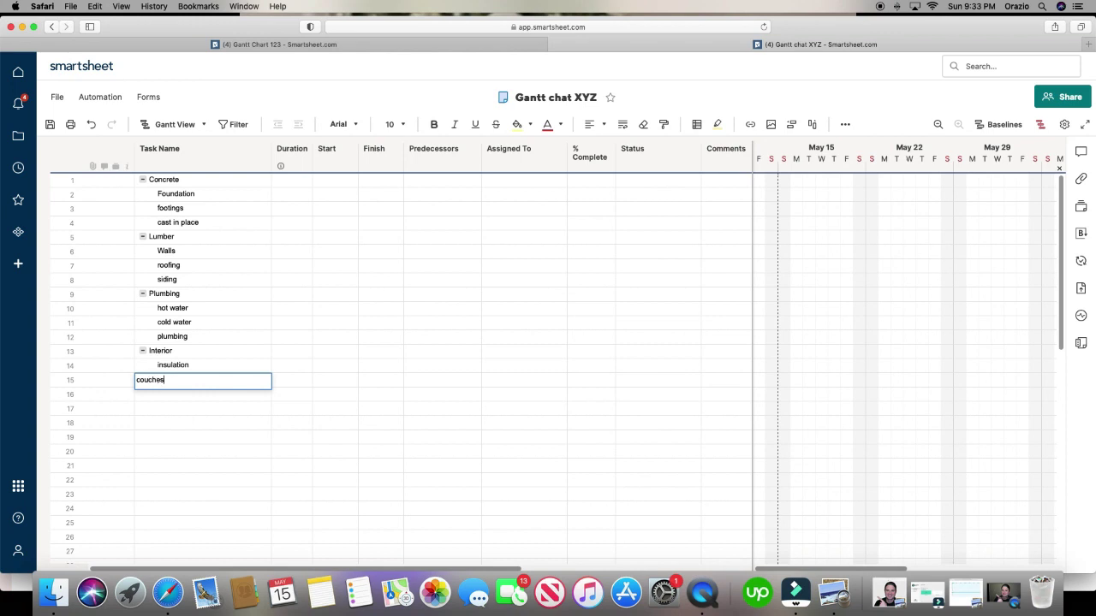
key("Return")
left_click(414, 396)
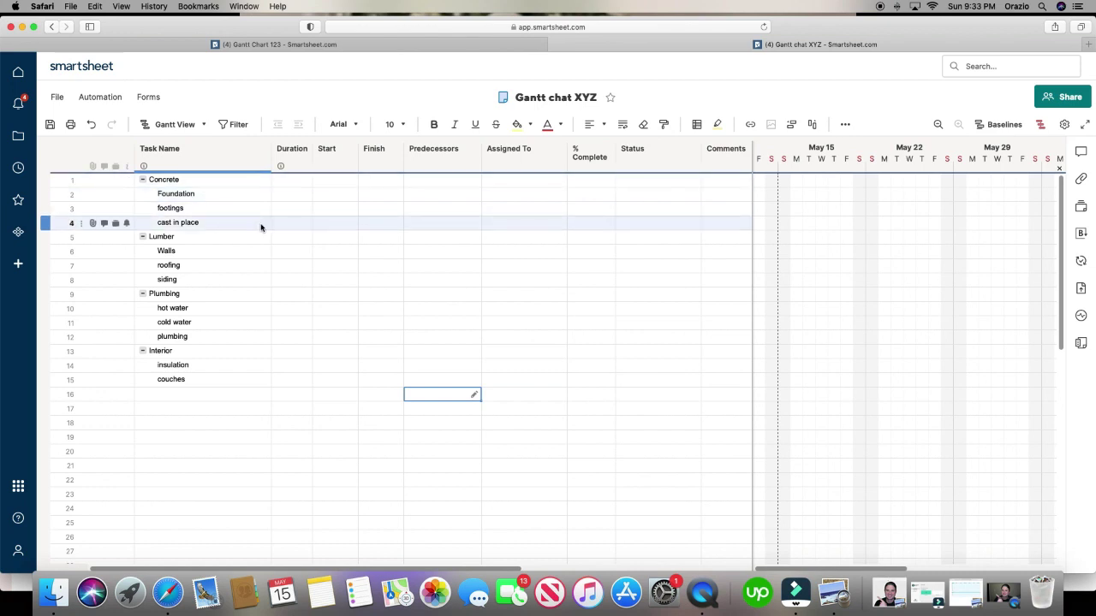
left_click(69, 179)
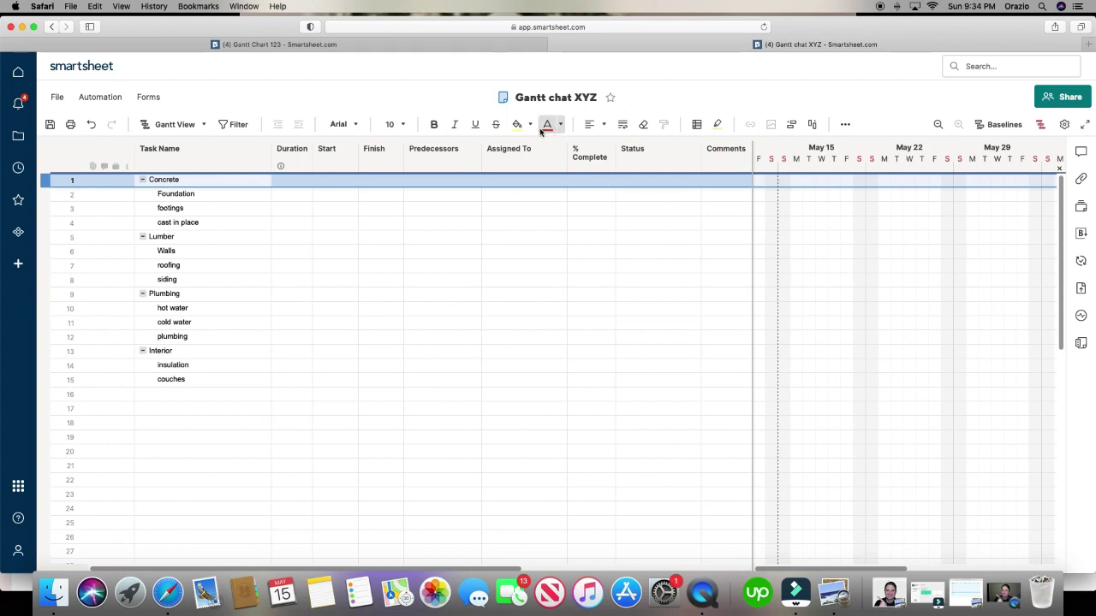
left_click(530, 125)
- Fill the Concrete row orange and its task rows 2–4 light orange
left_click(531, 175)
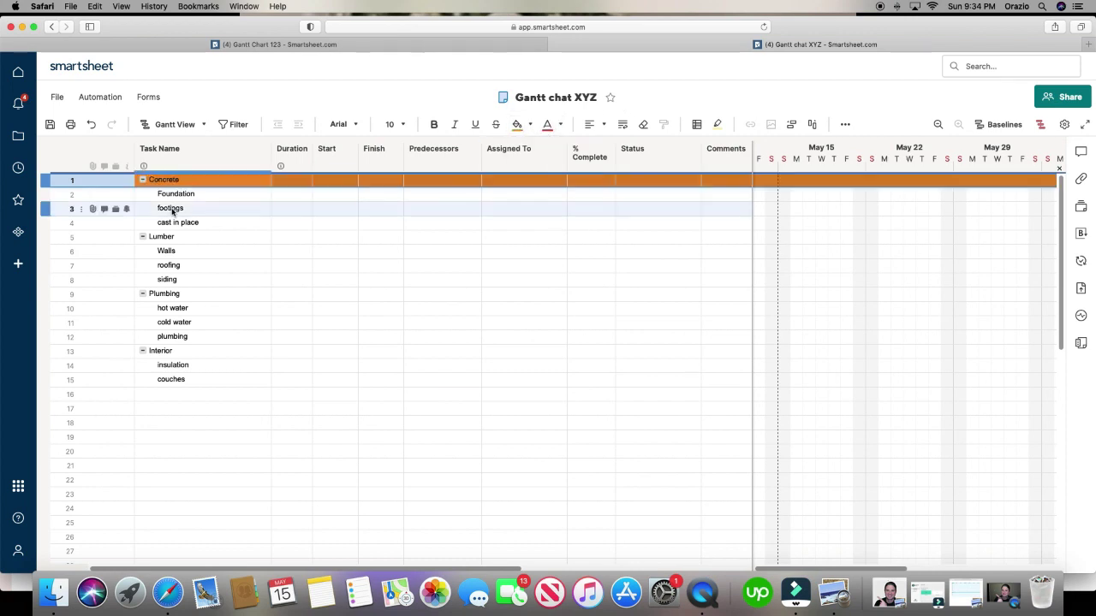
left_click(62, 196)
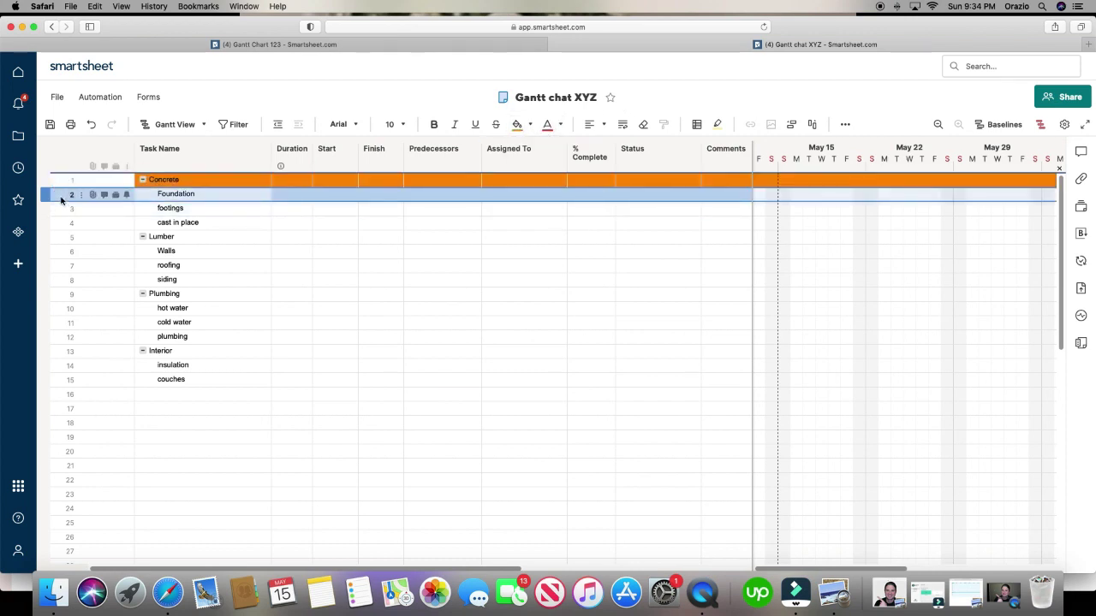
left_click_drag(61, 199, 62, 223)
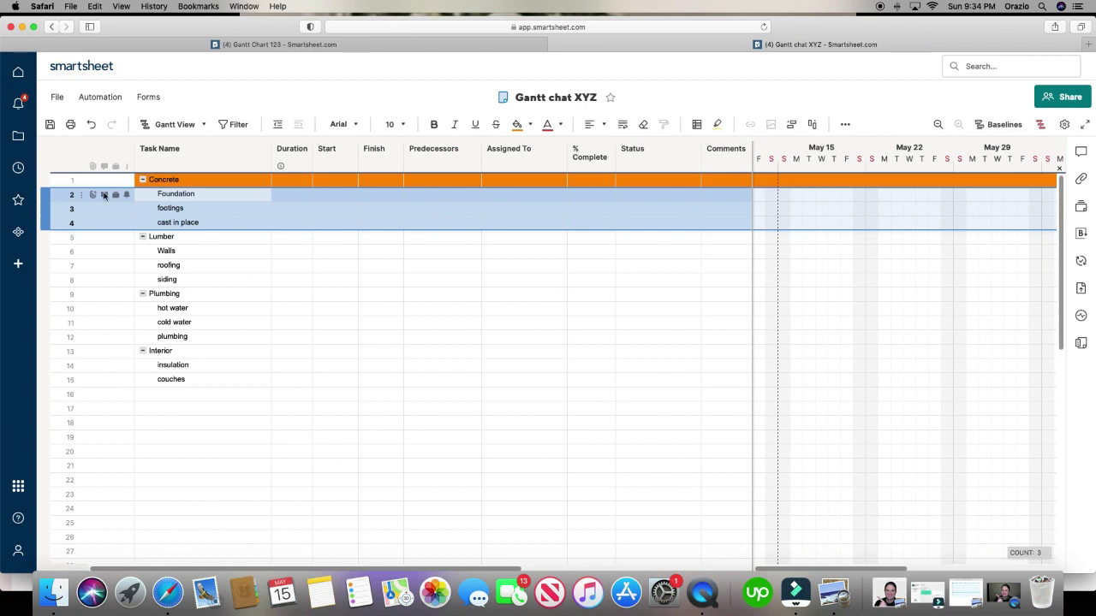
left_click(528, 129)
left_click(526, 188)
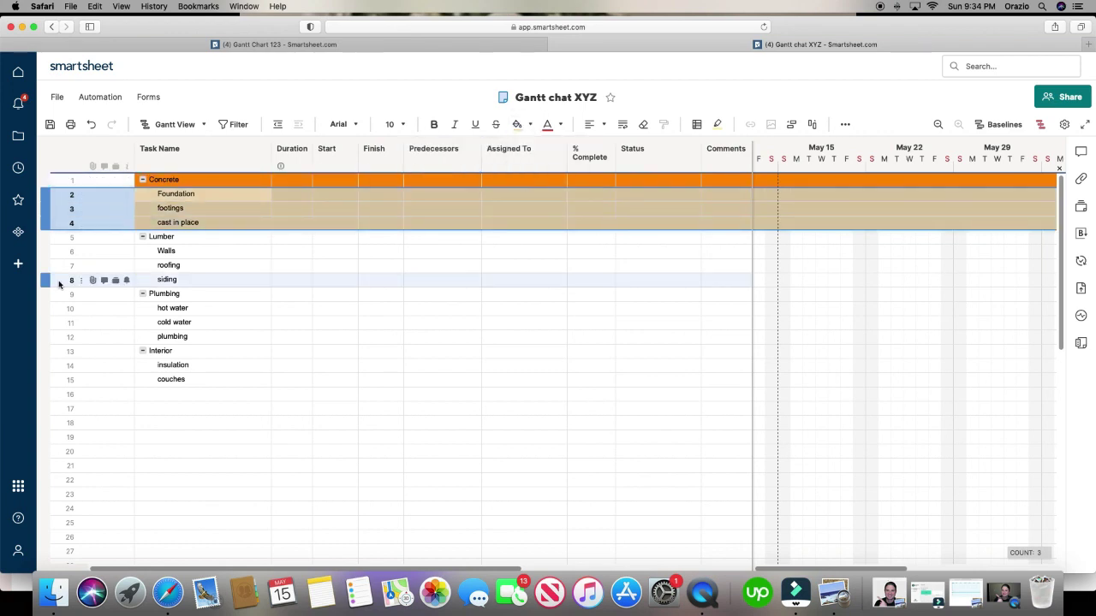
- Fill the Lumber row yellow and the Walls, roofing and siding rows pale yellow
left_click(47, 237)
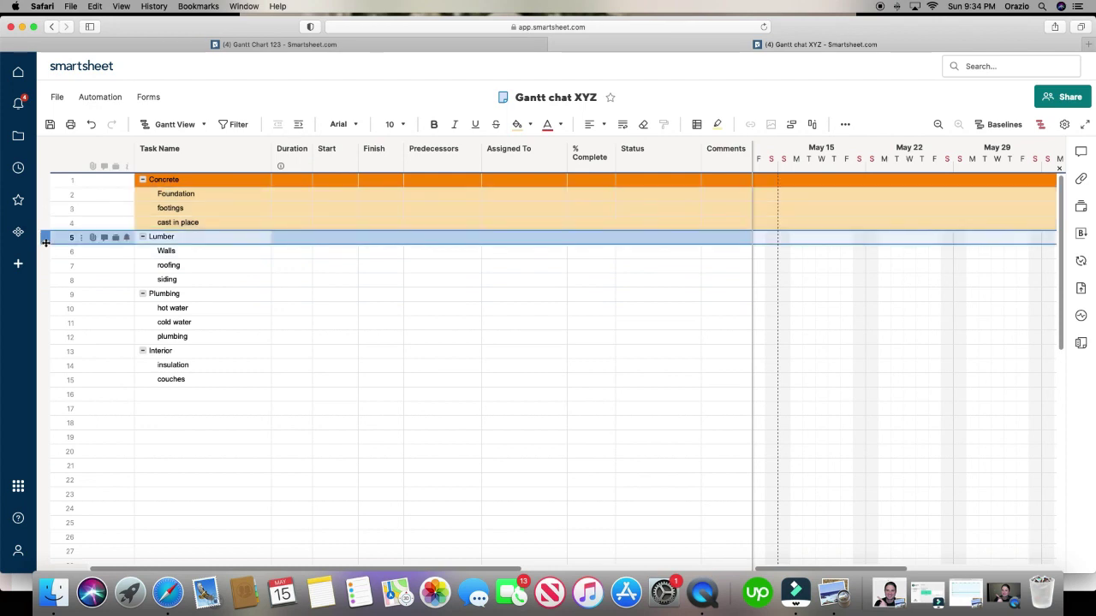
left_click(530, 127)
left_click(535, 177)
left_click(50, 253)
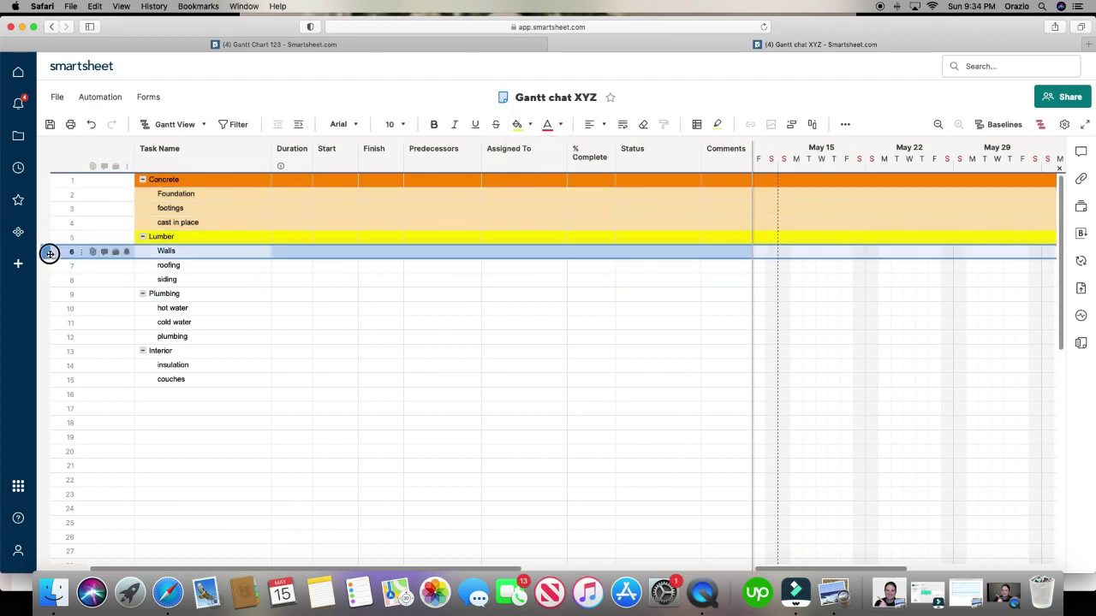
key("Down")
key("Down")
key("Down")
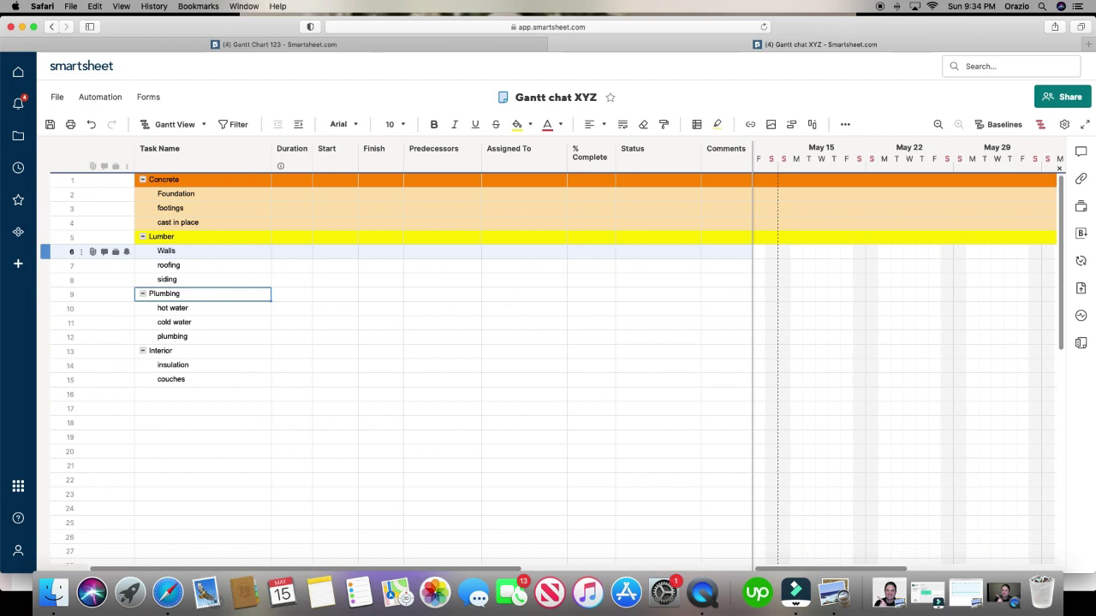
left_click(67, 254)
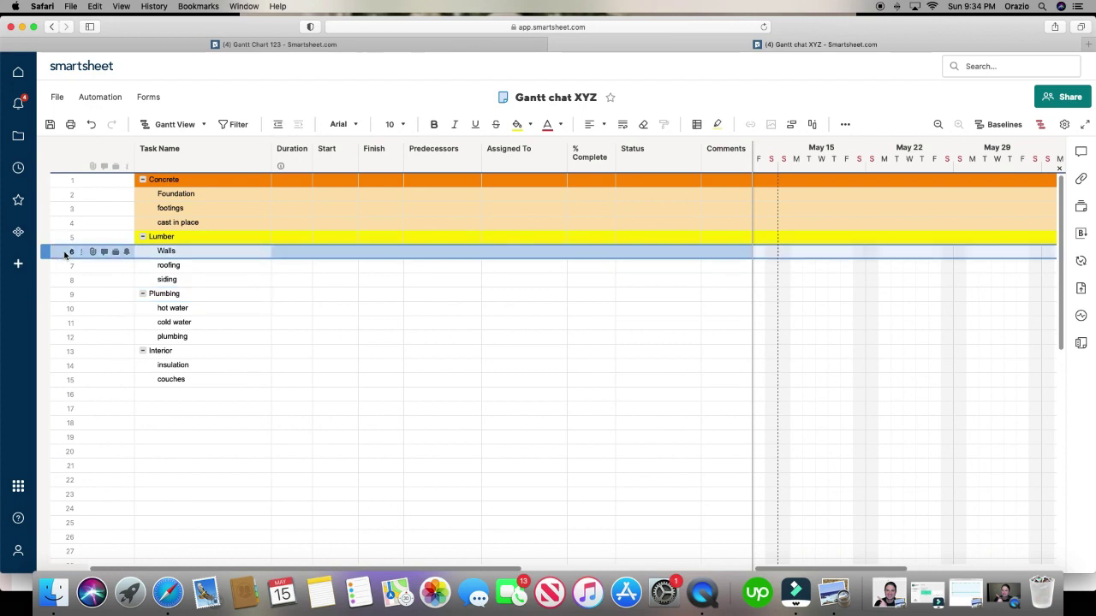
left_click_drag(65, 254, 67, 280)
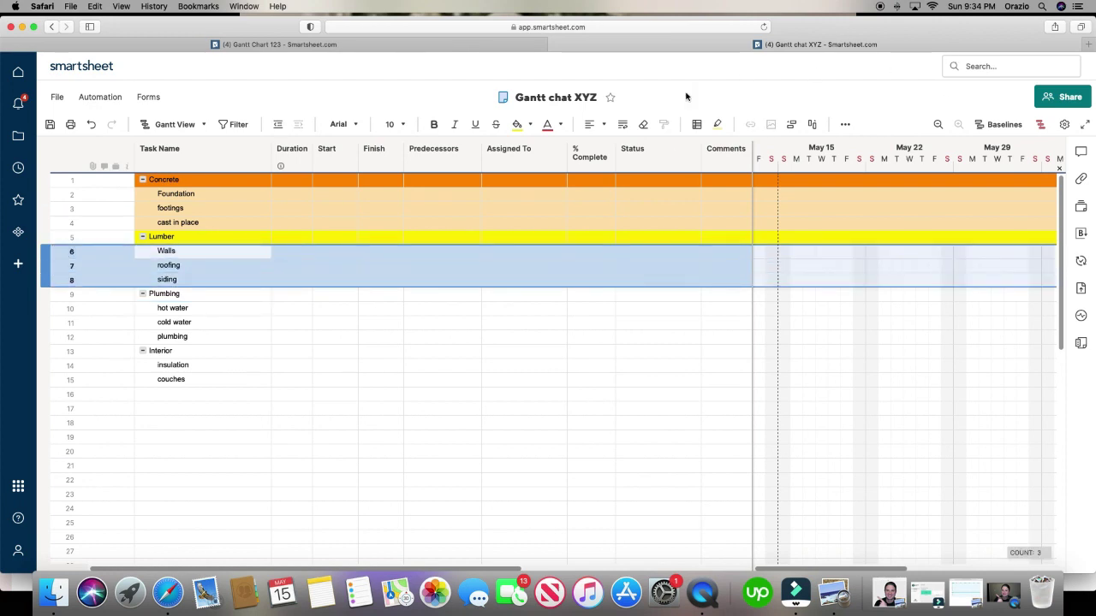
left_click(530, 125)
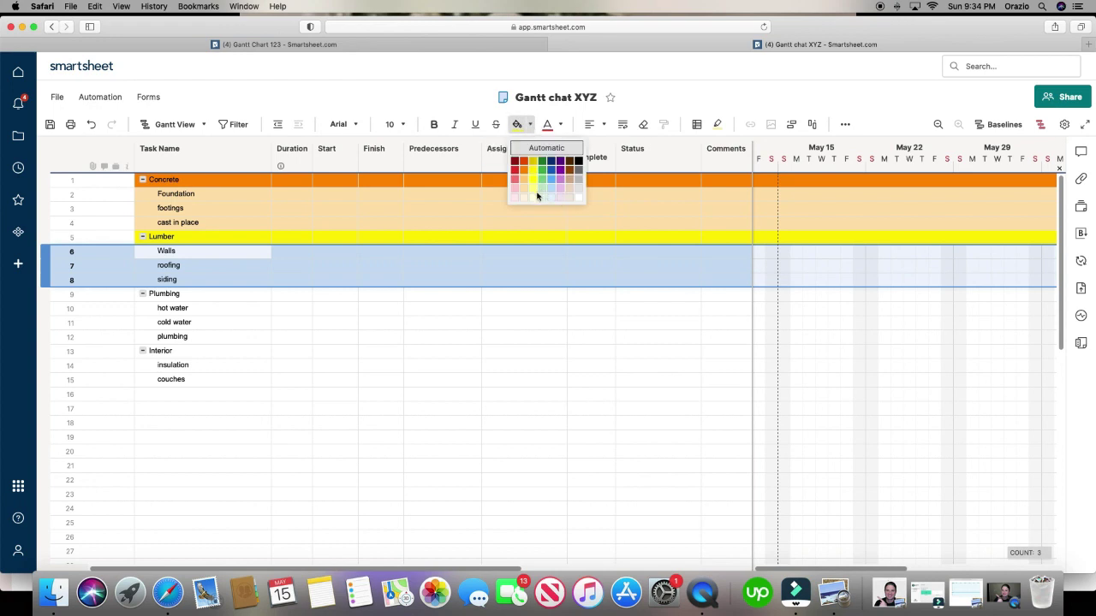
left_click(533, 198)
- Fill the Plumbing row blue and its task rows 10–12 light blue
left_click(64, 295)
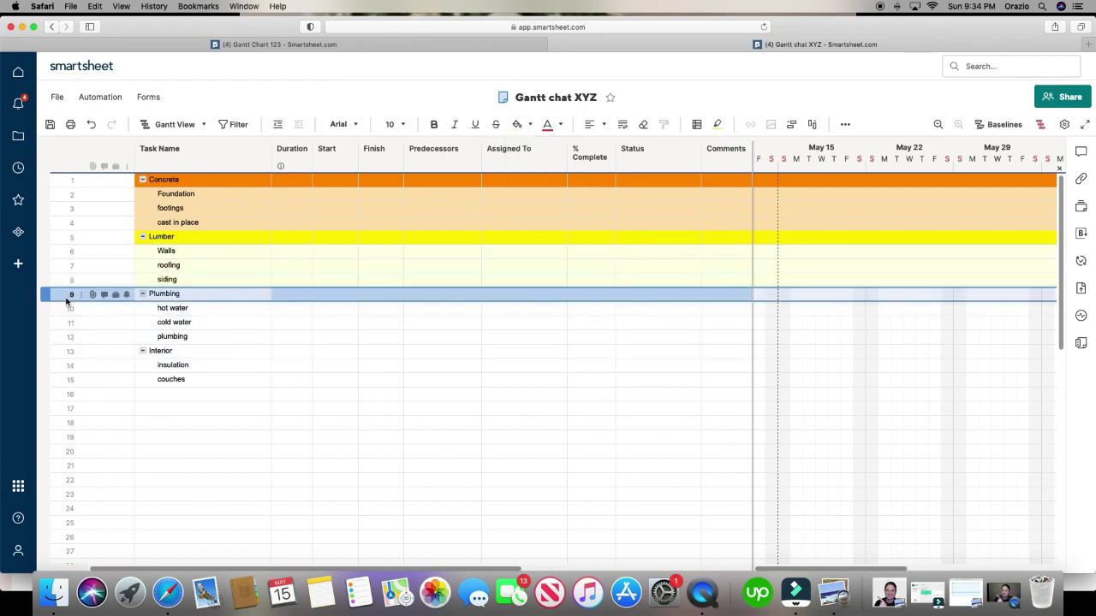
left_click(528, 125)
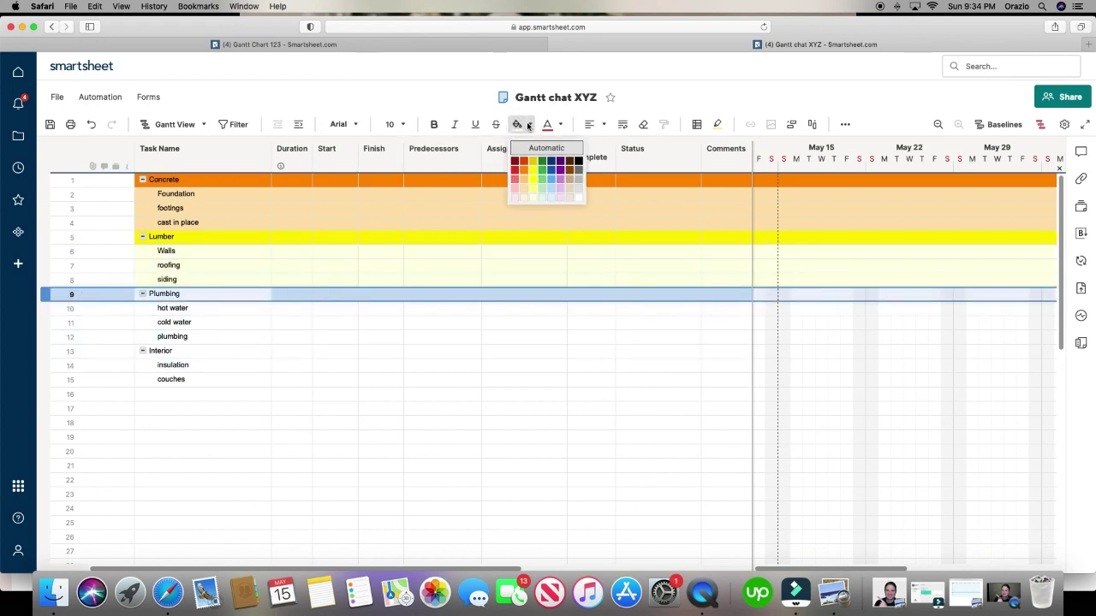
left_click(550, 177)
left_click(429, 364)
left_click(64, 310)
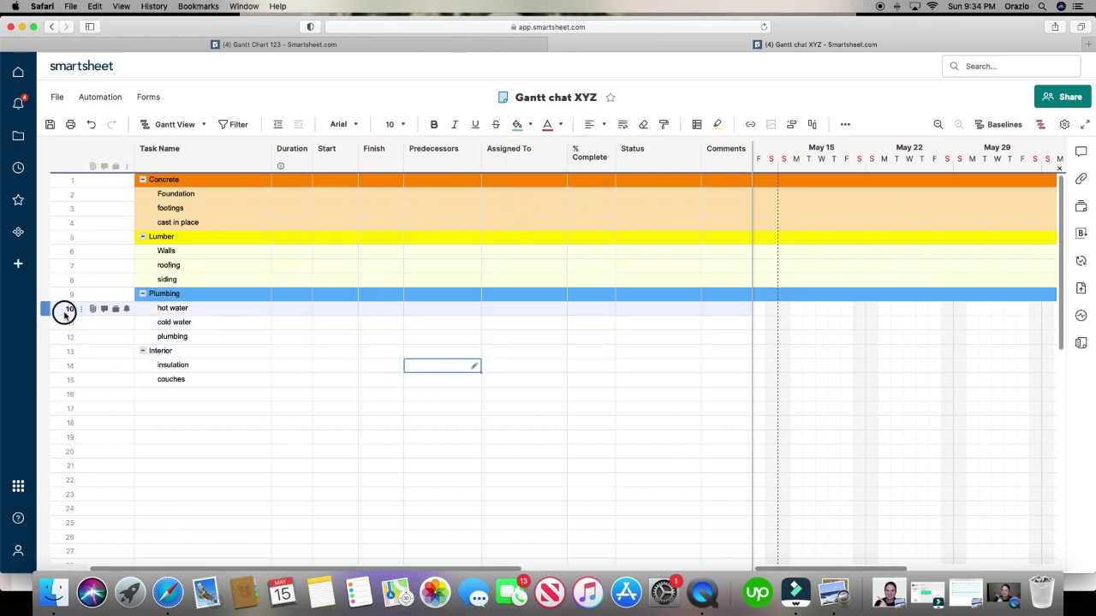
left_click_drag(64, 315, 64, 337)
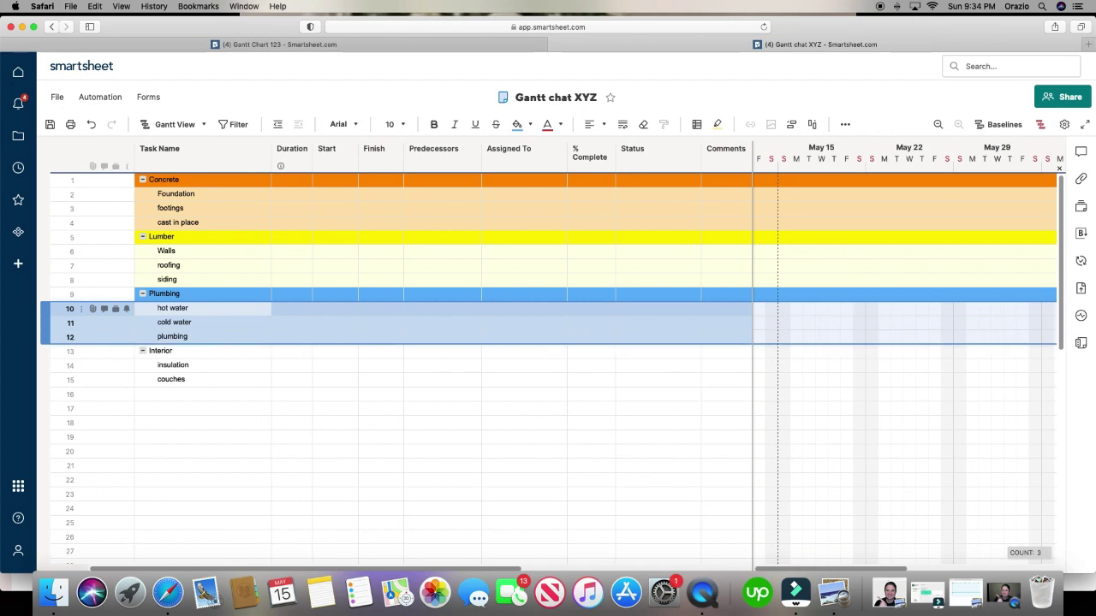
left_click(519, 124)
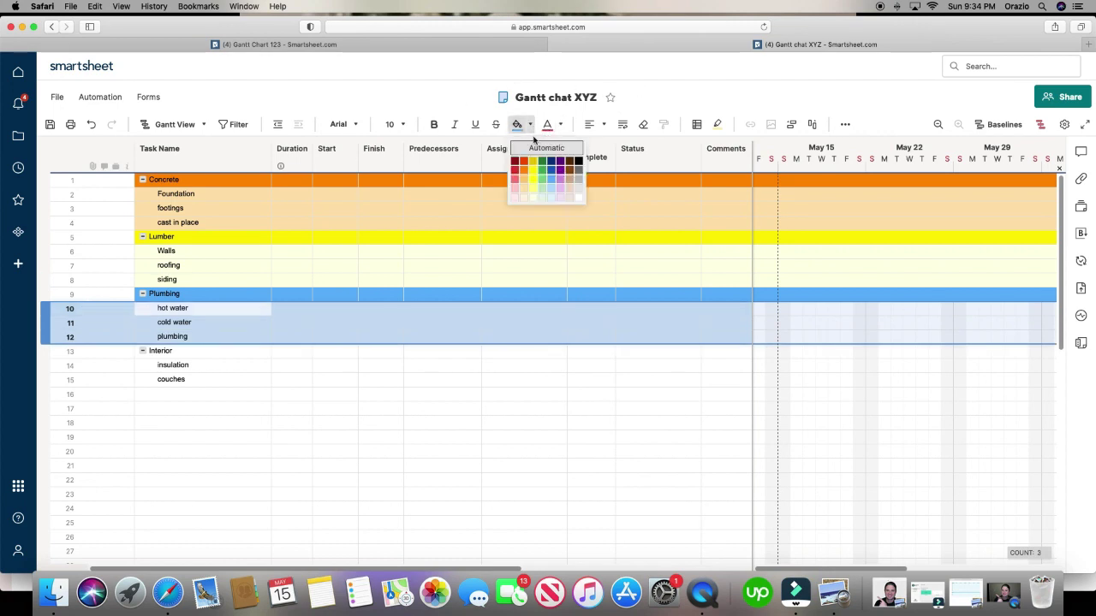
left_click(550, 197)
left_click(335, 508)
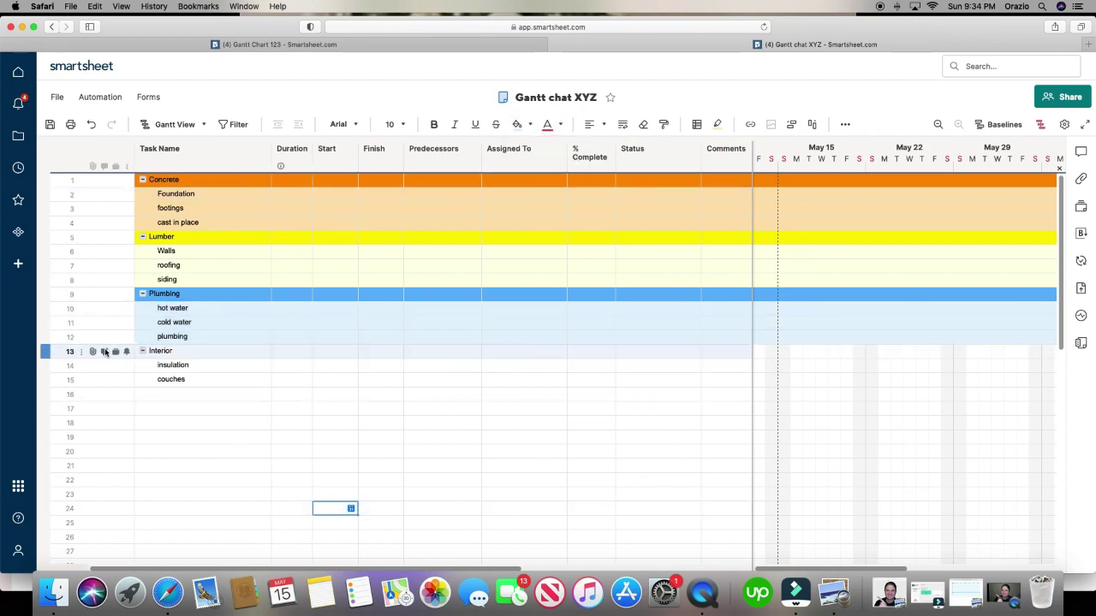
- Fill the Interior header row green and the insulation and couches rows light green
left_click(61, 352)
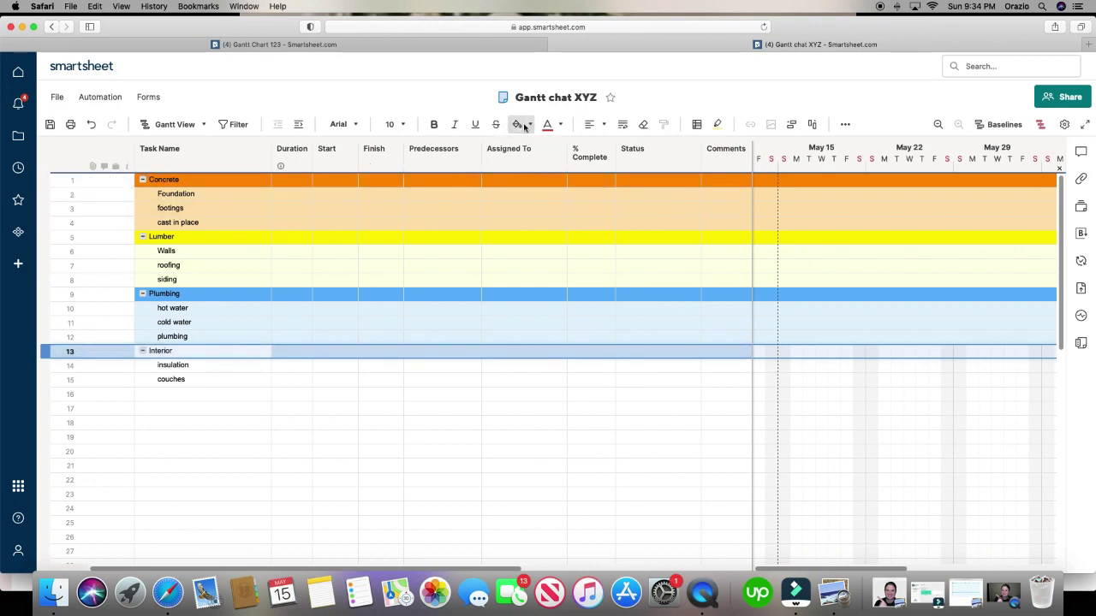
left_click(530, 126)
left_click(542, 170)
left_click(65, 367)
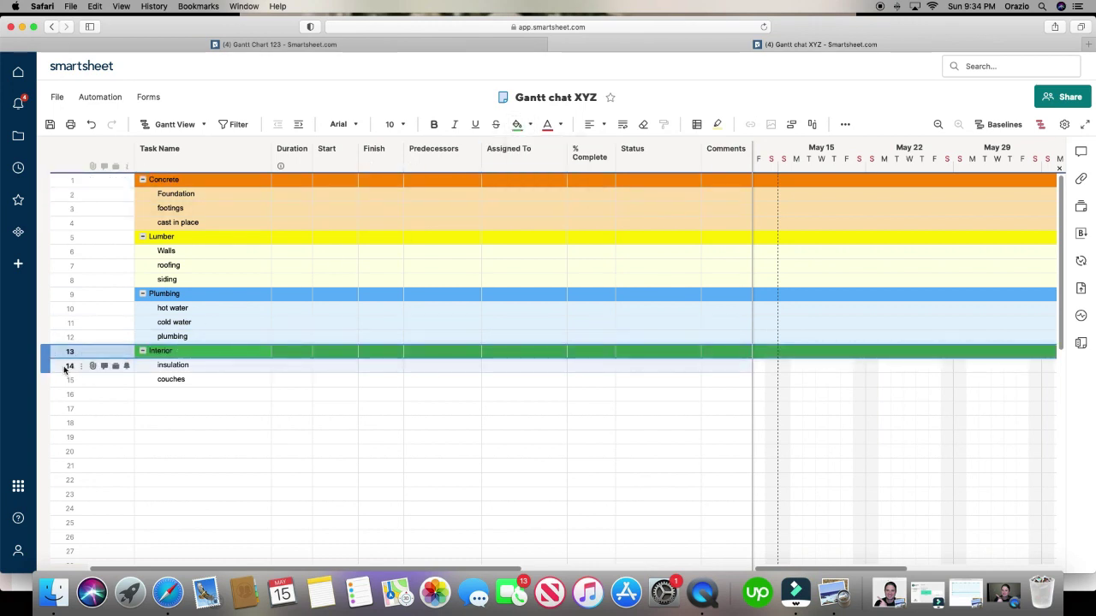
left_click_drag(65, 368, 65, 381)
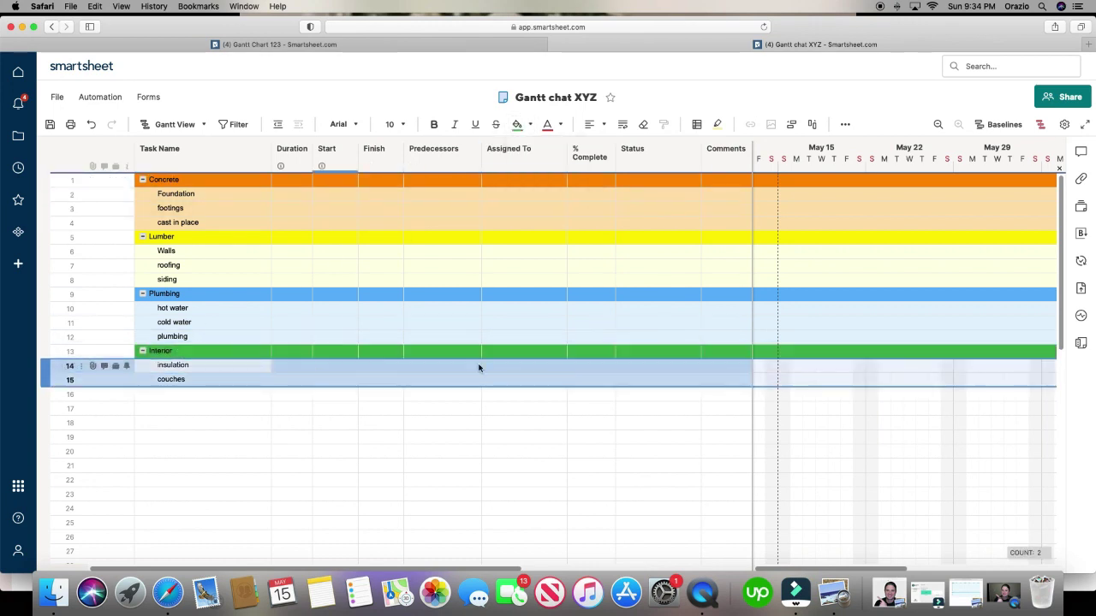
left_click(530, 126)
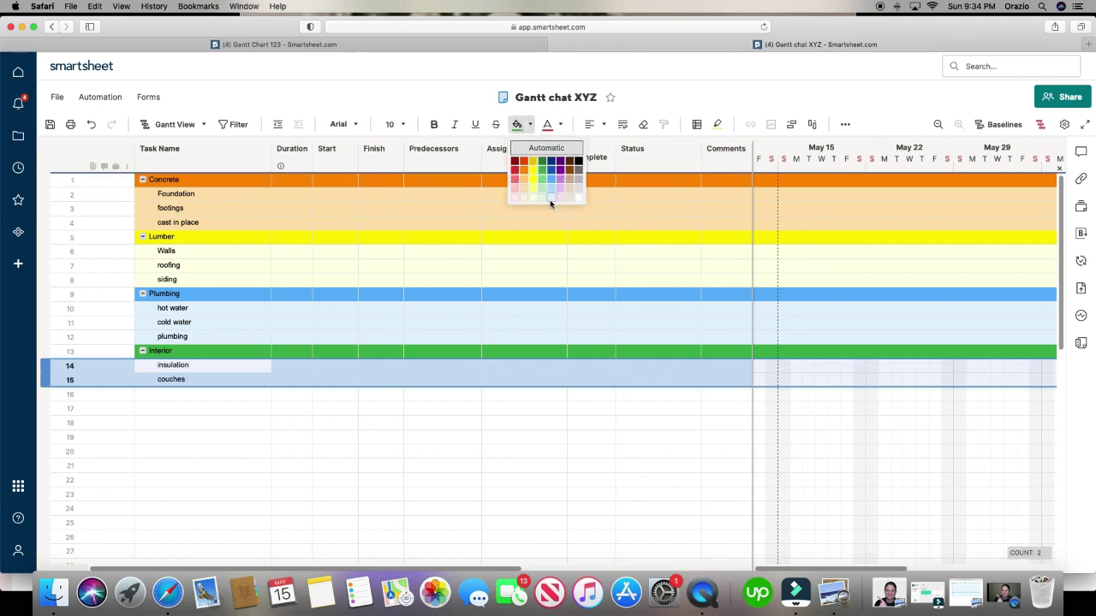
left_click(544, 199)
left_click(530, 483)
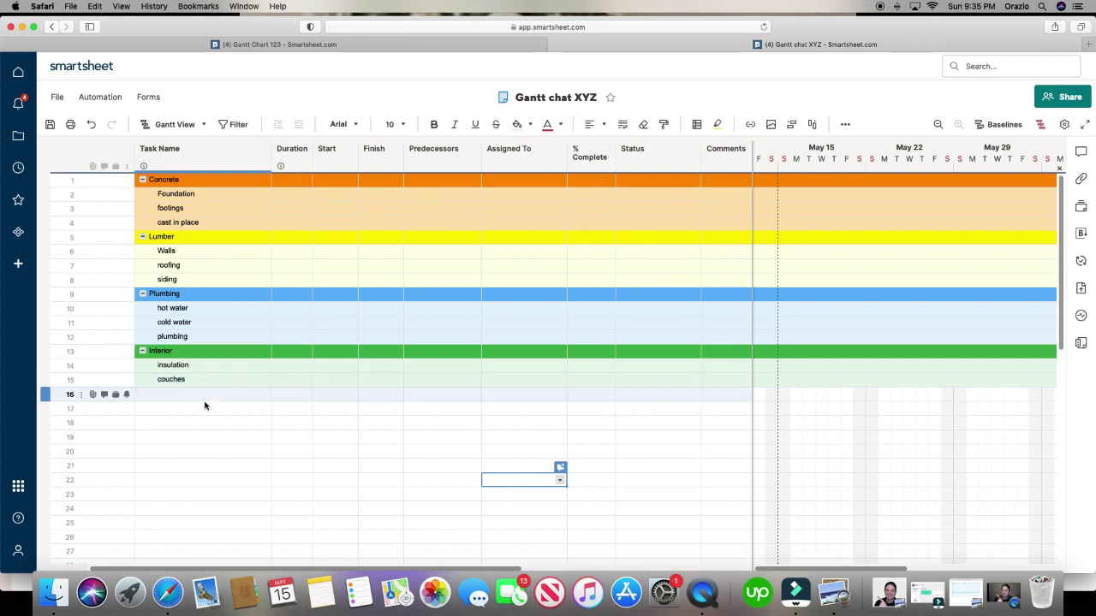
- Add a 'paint' task in row 16 under Interior
left_click(208, 398)
type("pai")
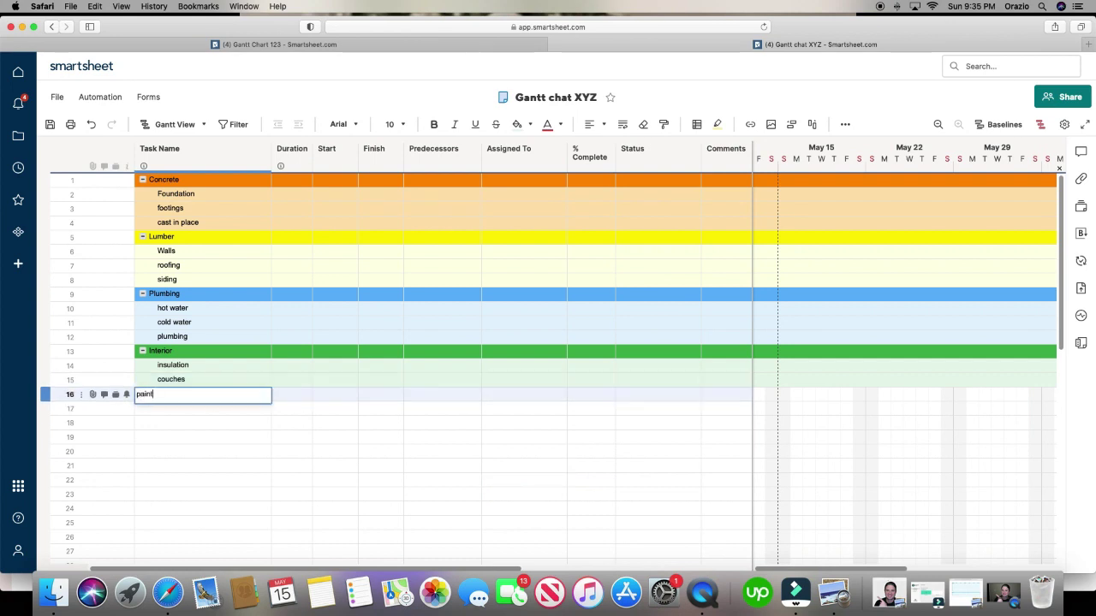
type("nt")
left_click(291, 451)
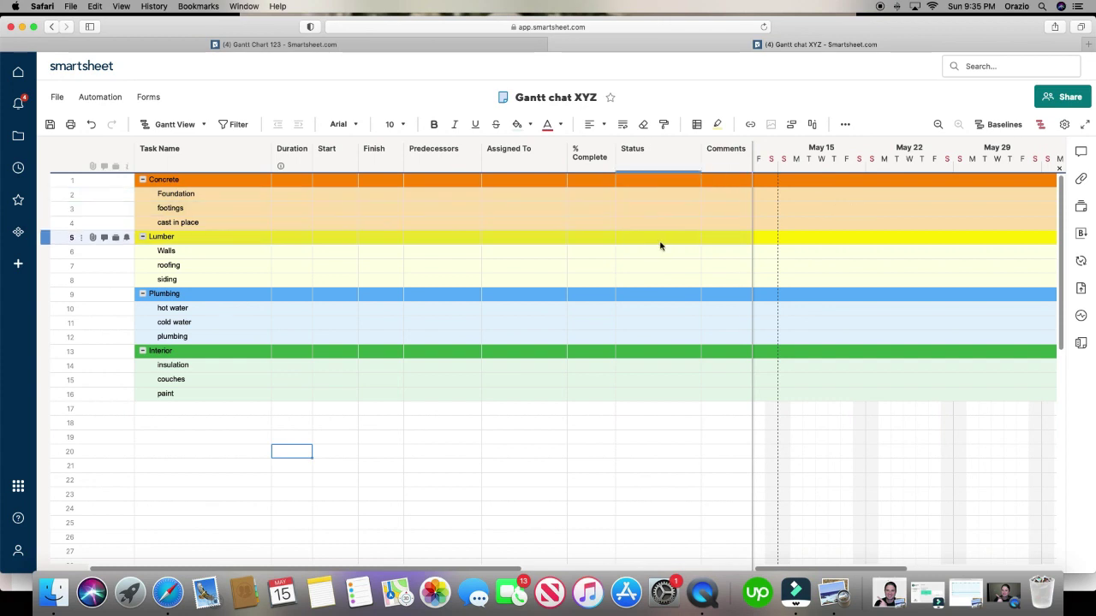
- Give Foundation a 3-day duration starting May 16
left_click(301, 196)
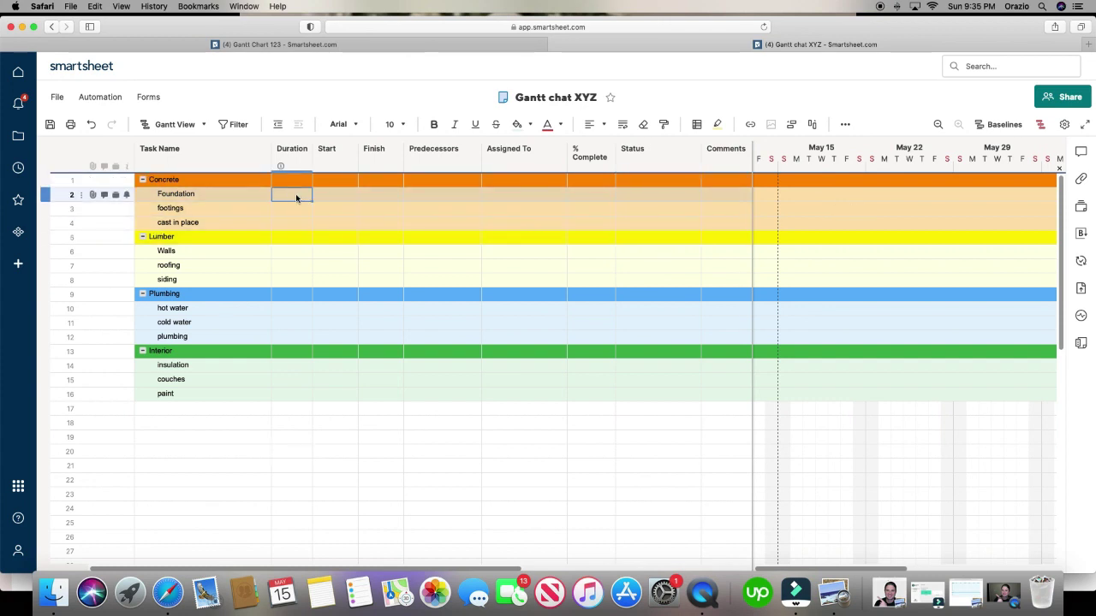
type("3")
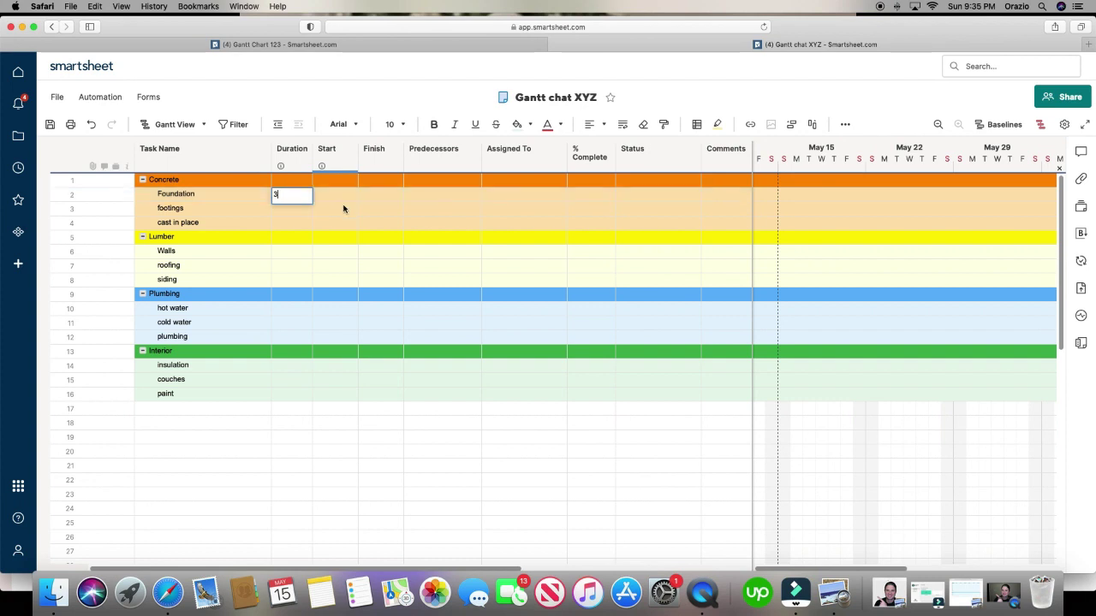
left_click(368, 209)
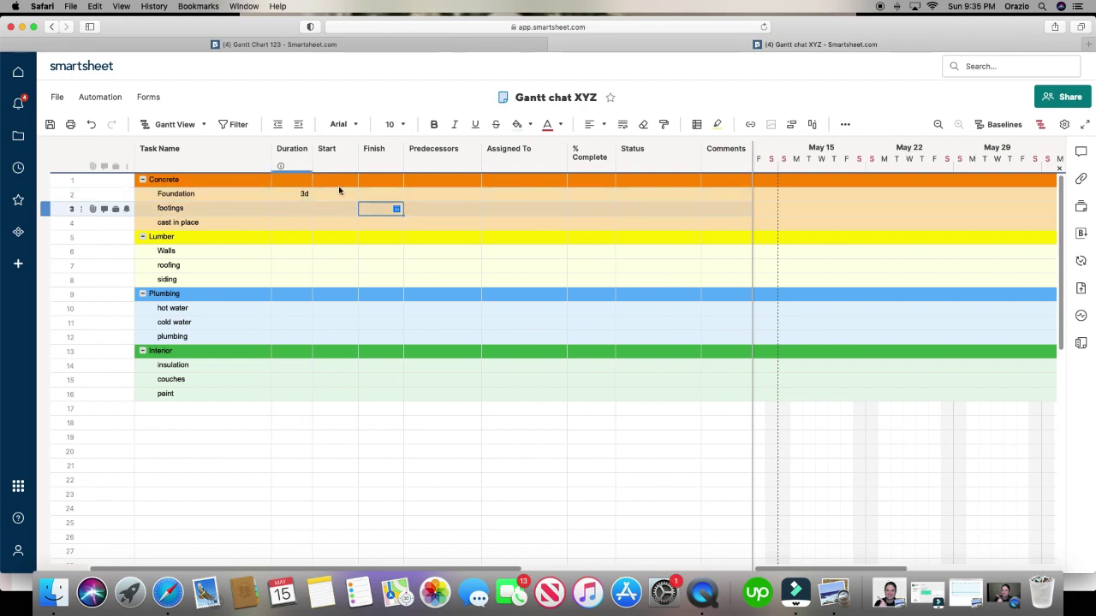
left_click(341, 194)
left_click(350, 194)
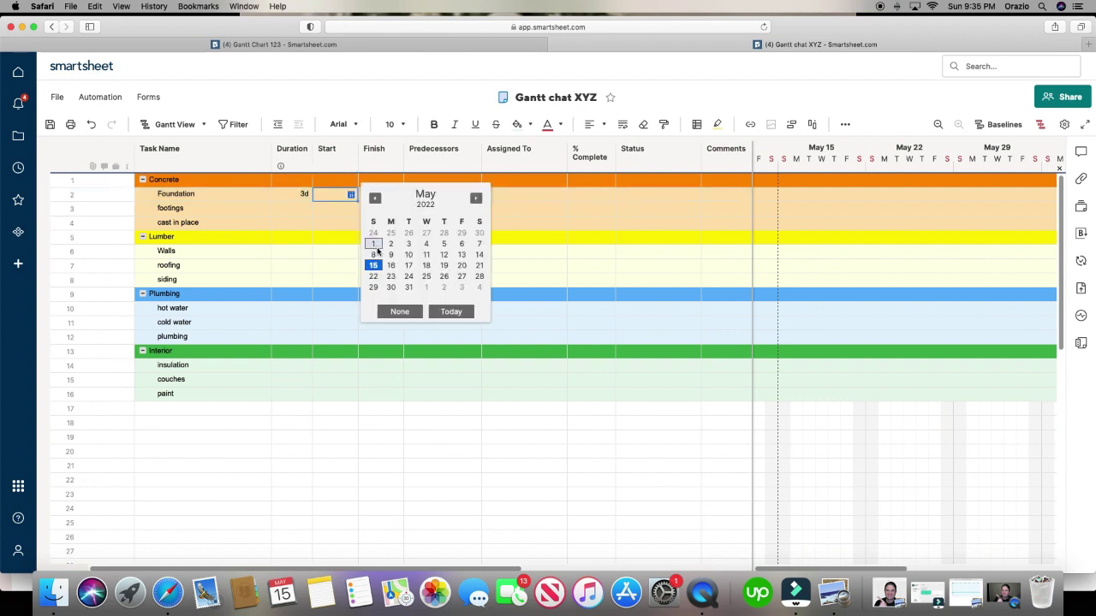
left_click(390, 266)
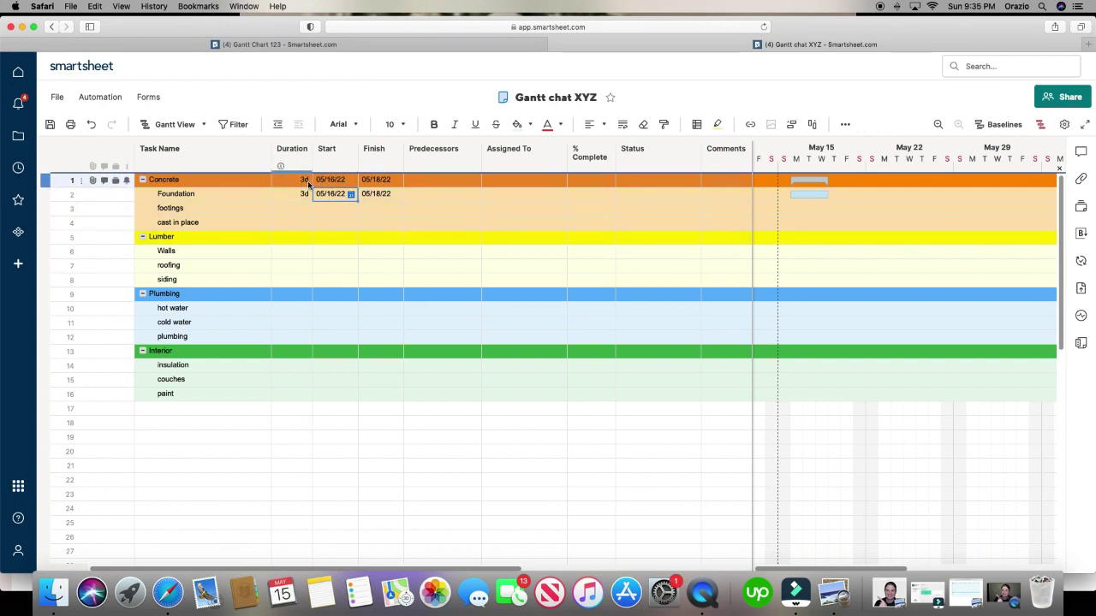
- Give footings a 4-day duration starting May 19
left_click(306, 210)
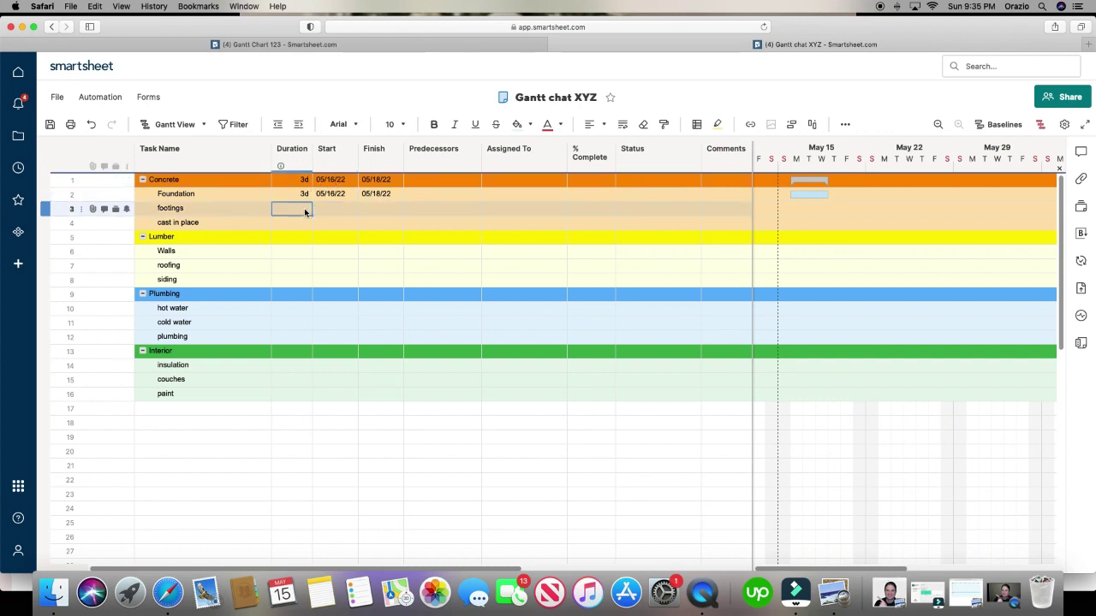
type("4")
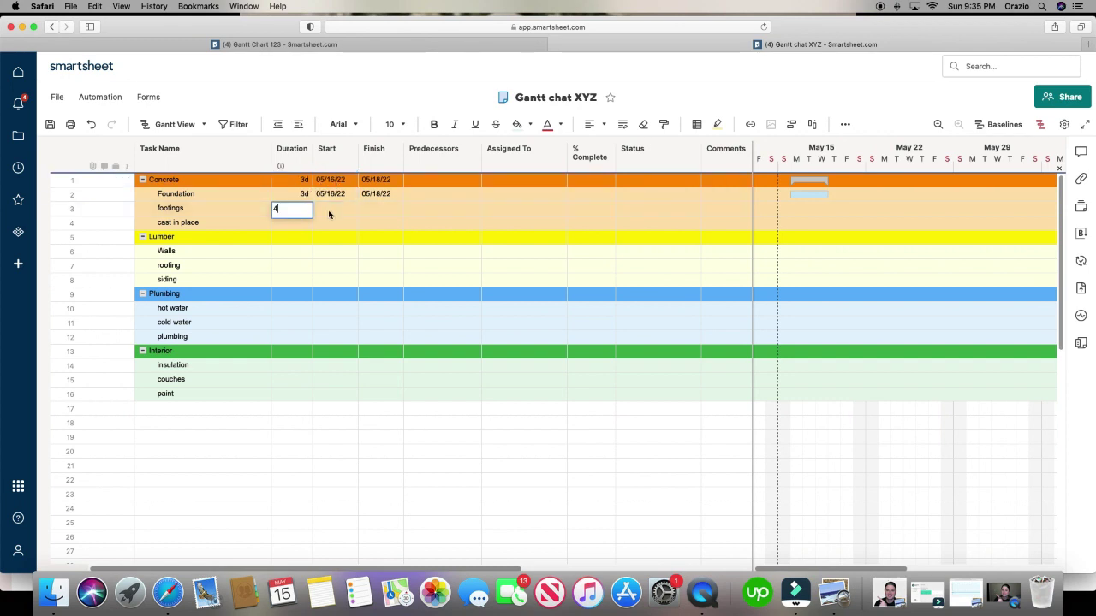
left_click(346, 210)
left_click(351, 210)
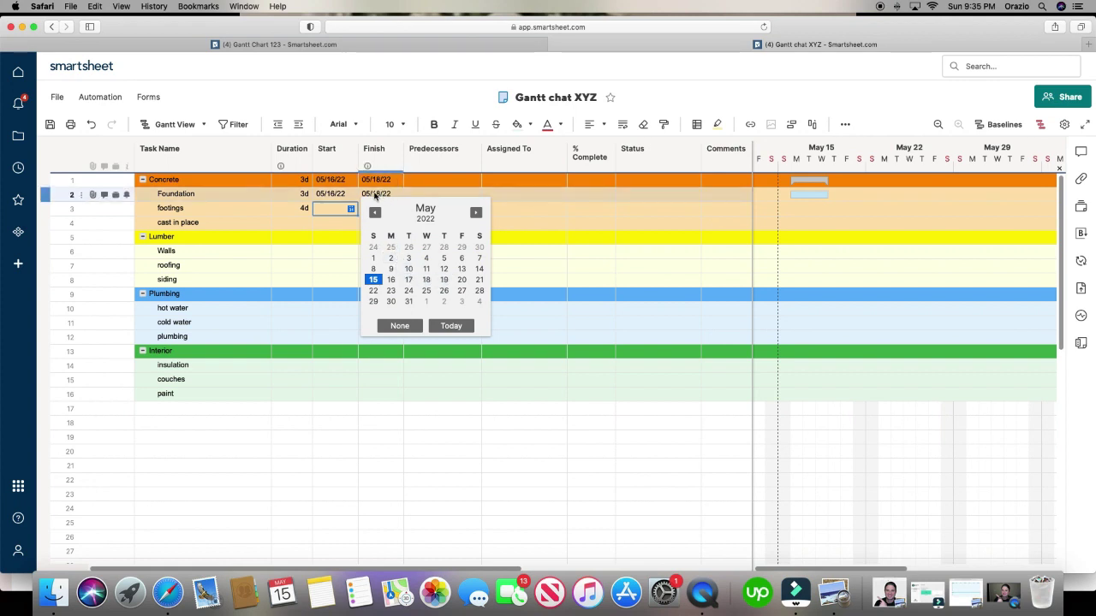
left_click(444, 281)
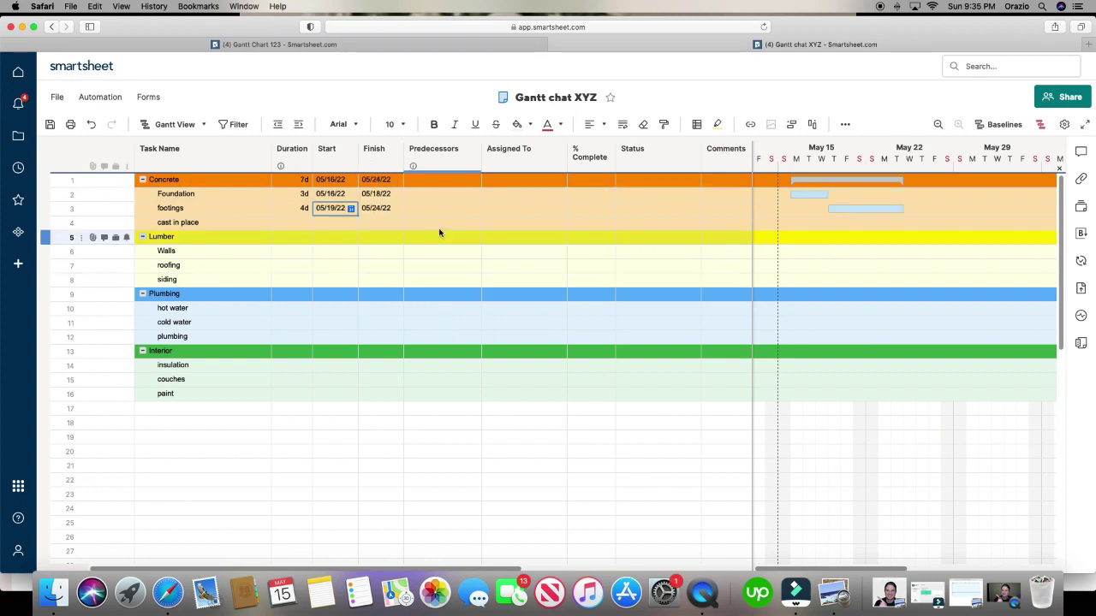
- Give cast in place a 2-day duration starting May 25
left_click(297, 223)
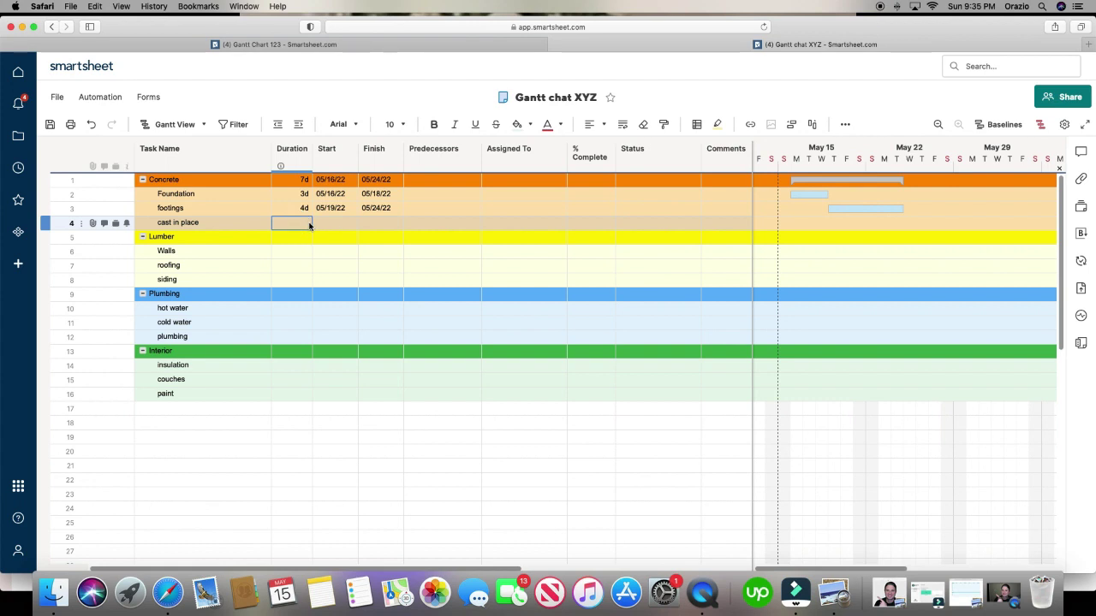
type("2")
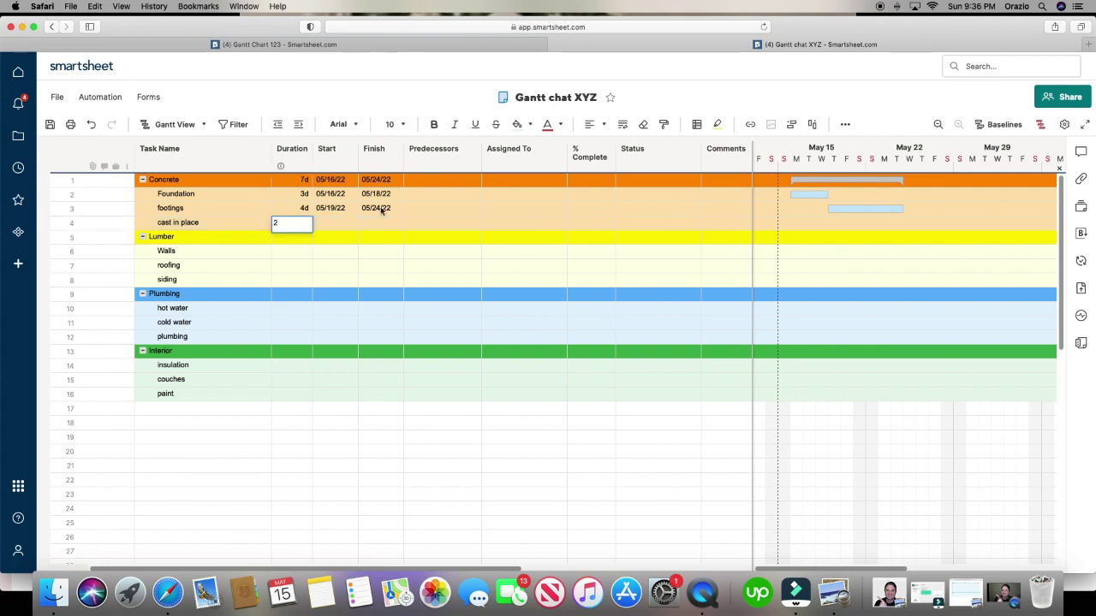
left_click(348, 225)
left_click(351, 223)
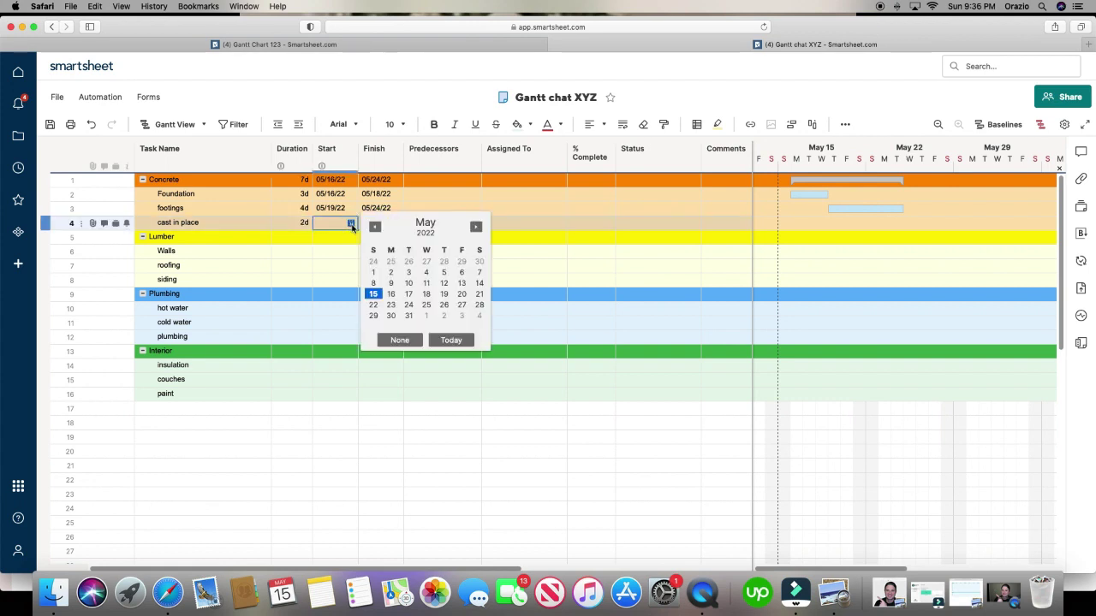
left_click(426, 305)
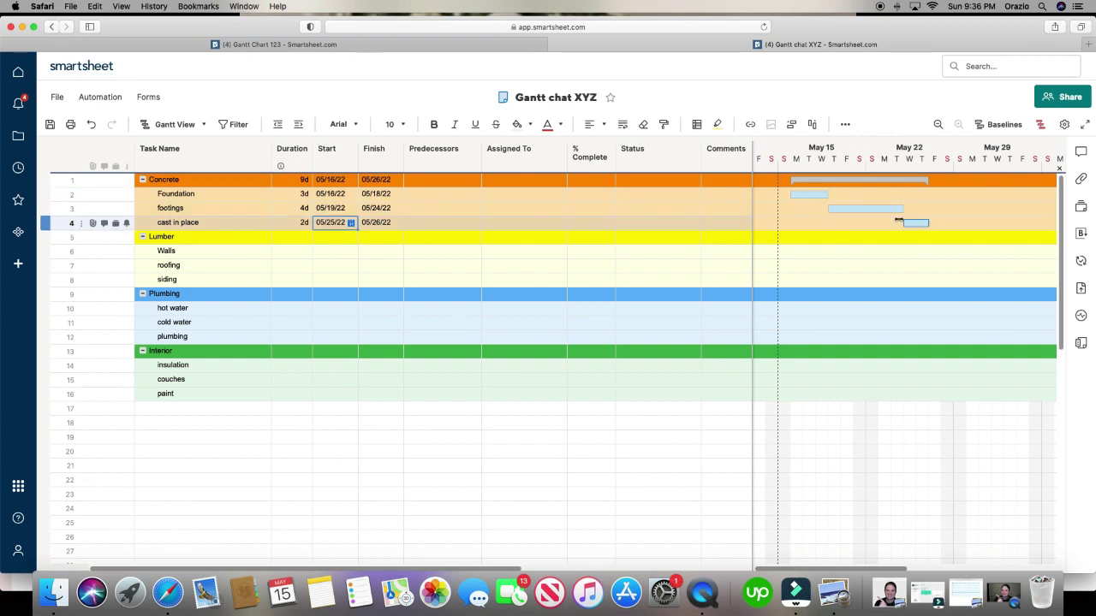
left_click(430, 196)
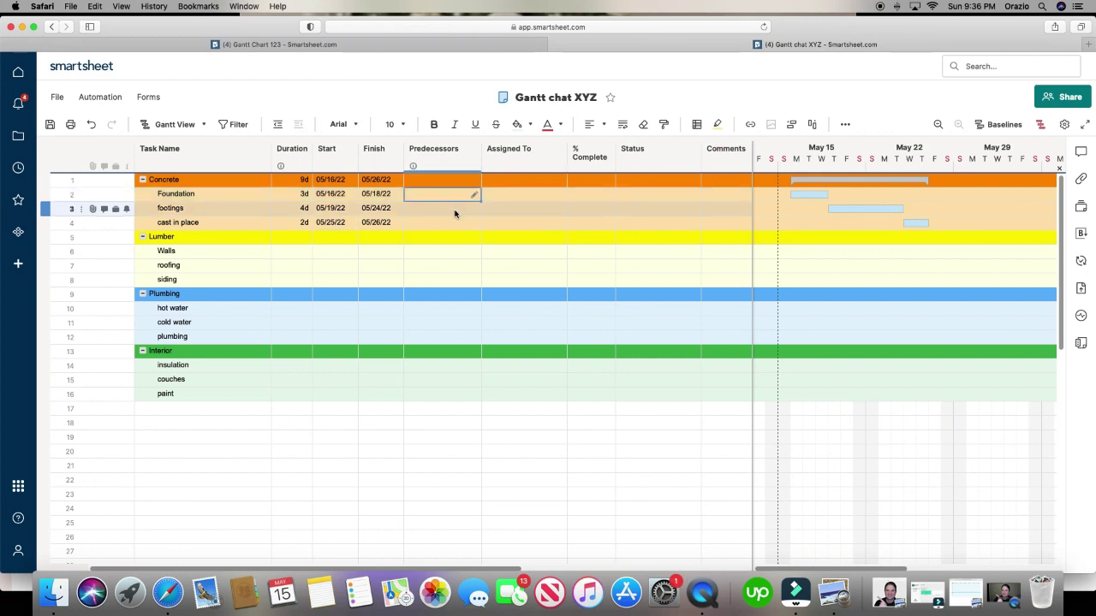
- Set footings' predecessor to row 2 and cast in place's predecessor to row 3
left_click(455, 211)
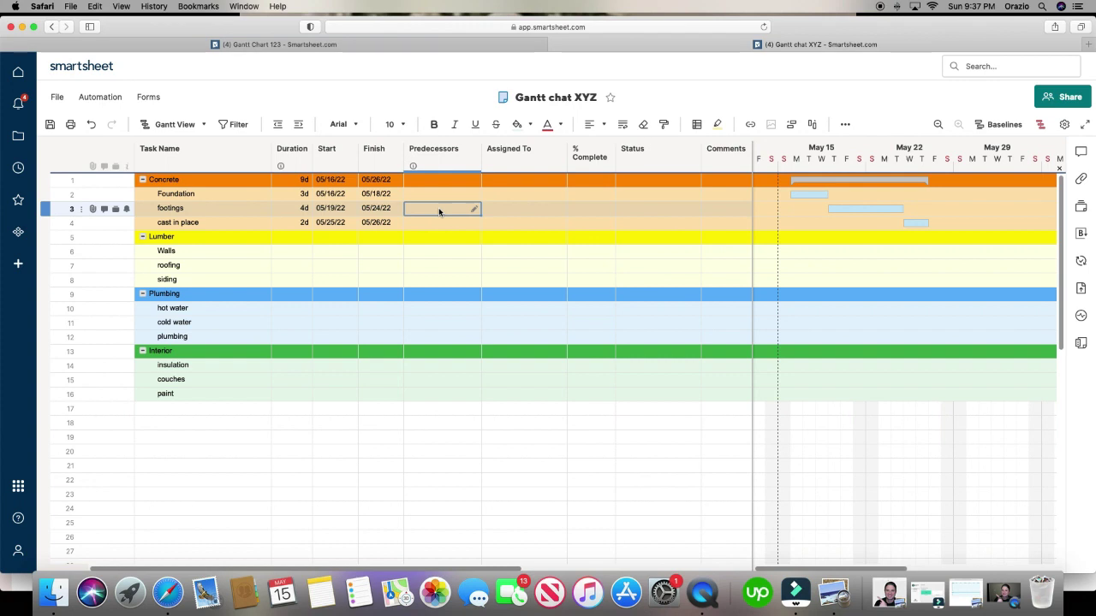
type("2")
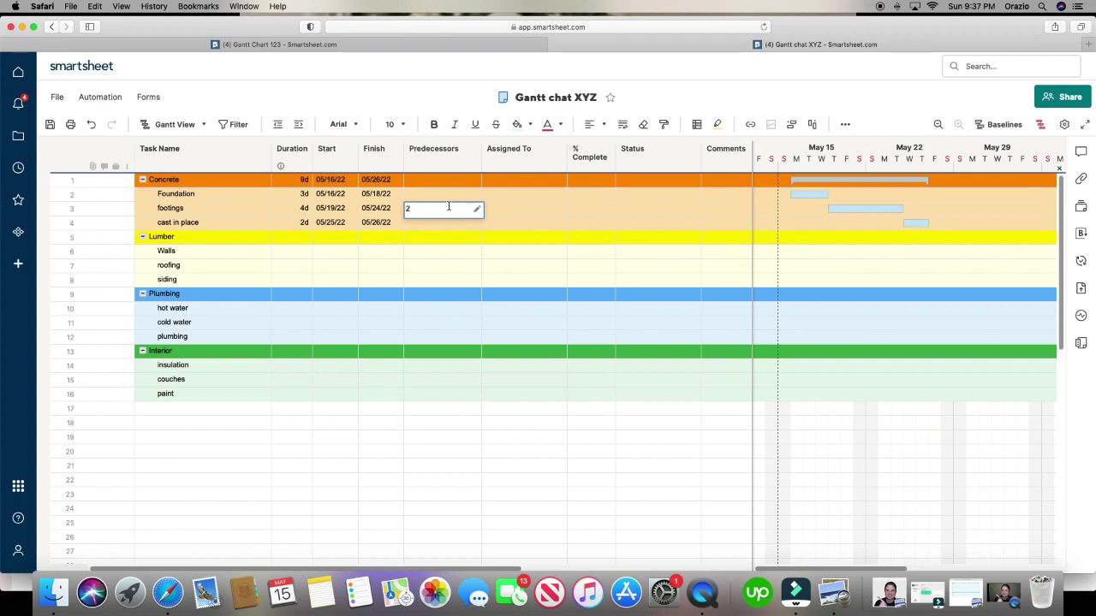
key("Return")
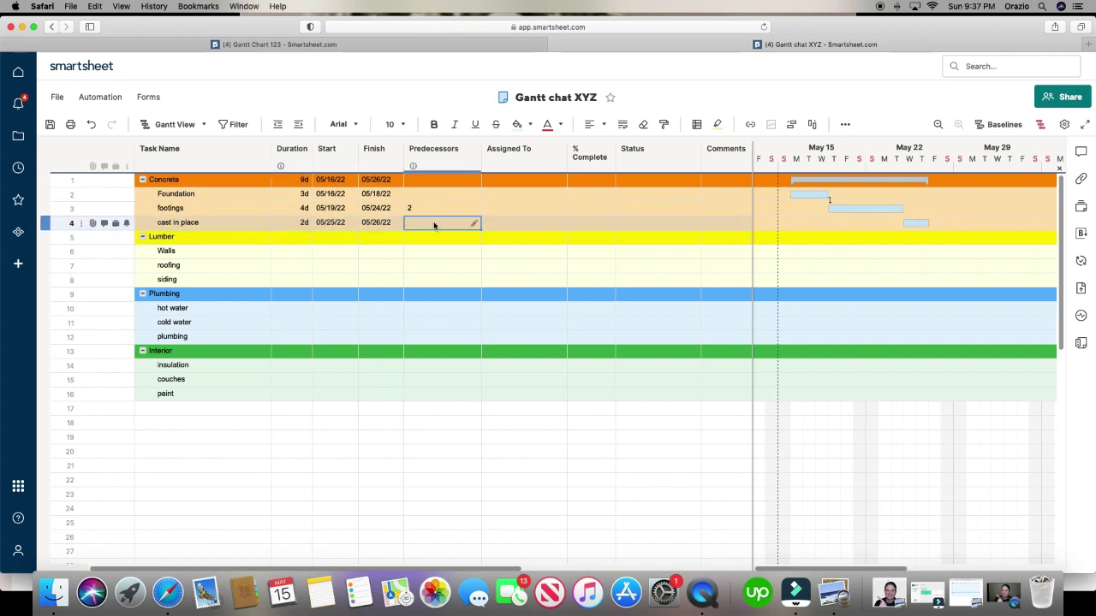
type("3")
key("Return")
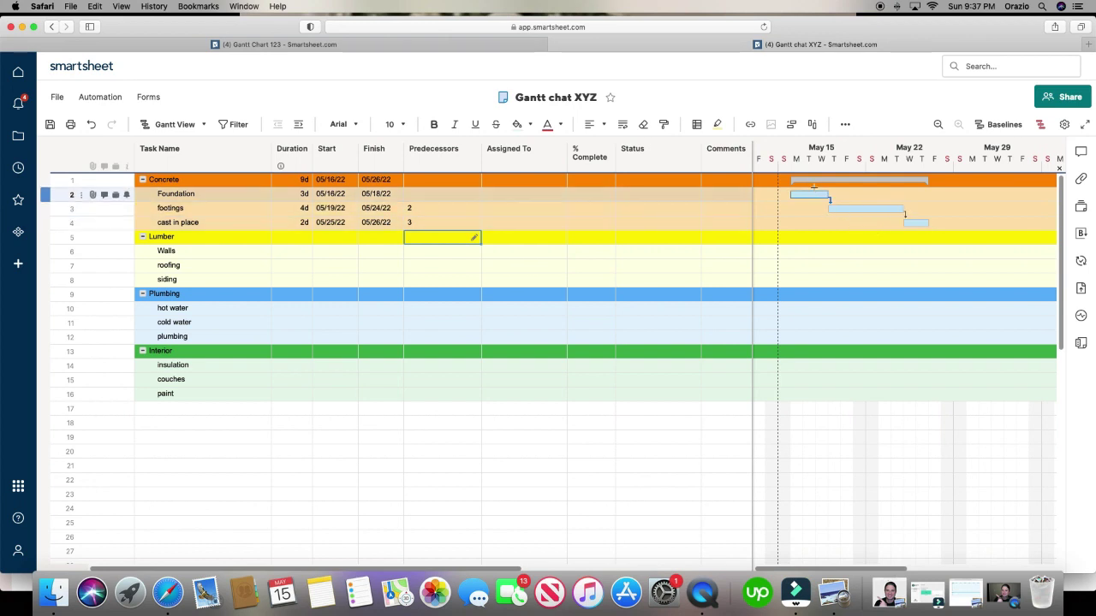
- Shift Foundation to start May 21 with 2.5 days, undoing the extra cast in place link
left_click_drag(809, 195, 871, 195)
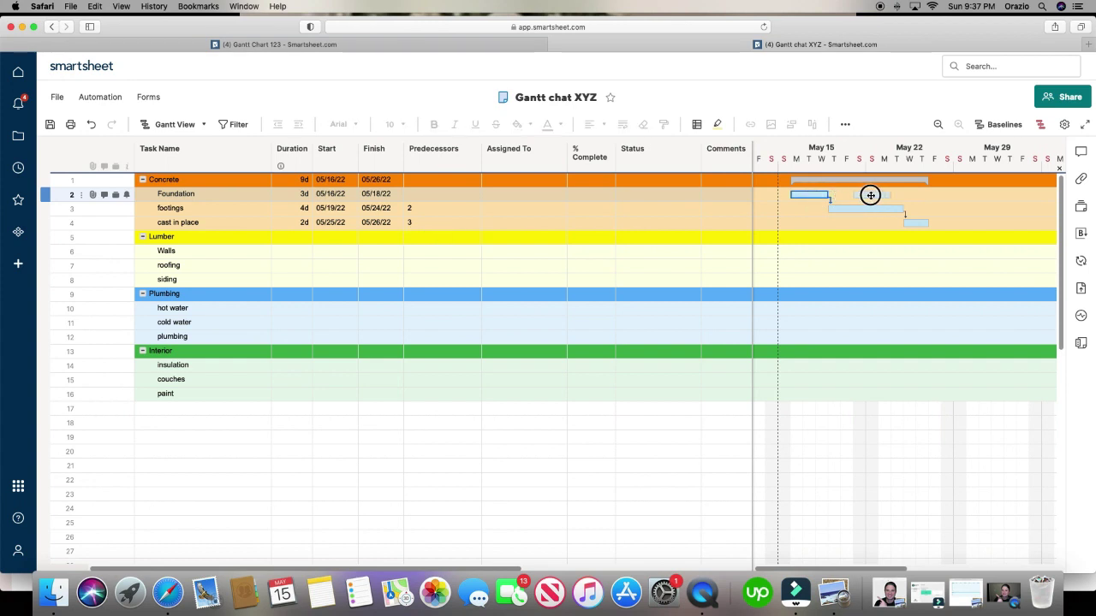
left_click_drag(871, 195, 872, 195)
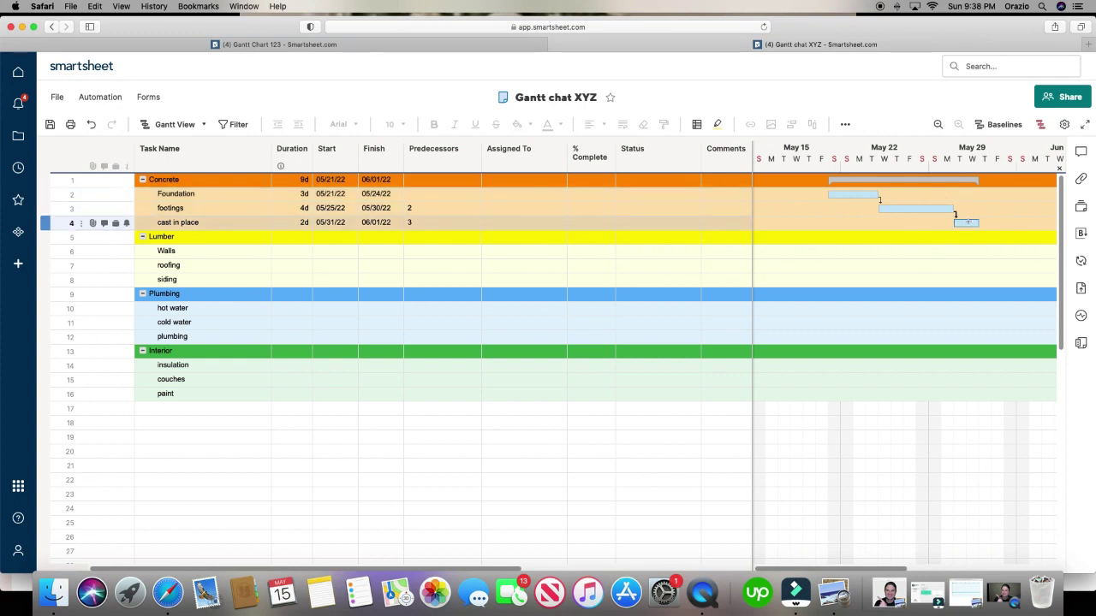
left_click_drag(878, 196, 967, 221)
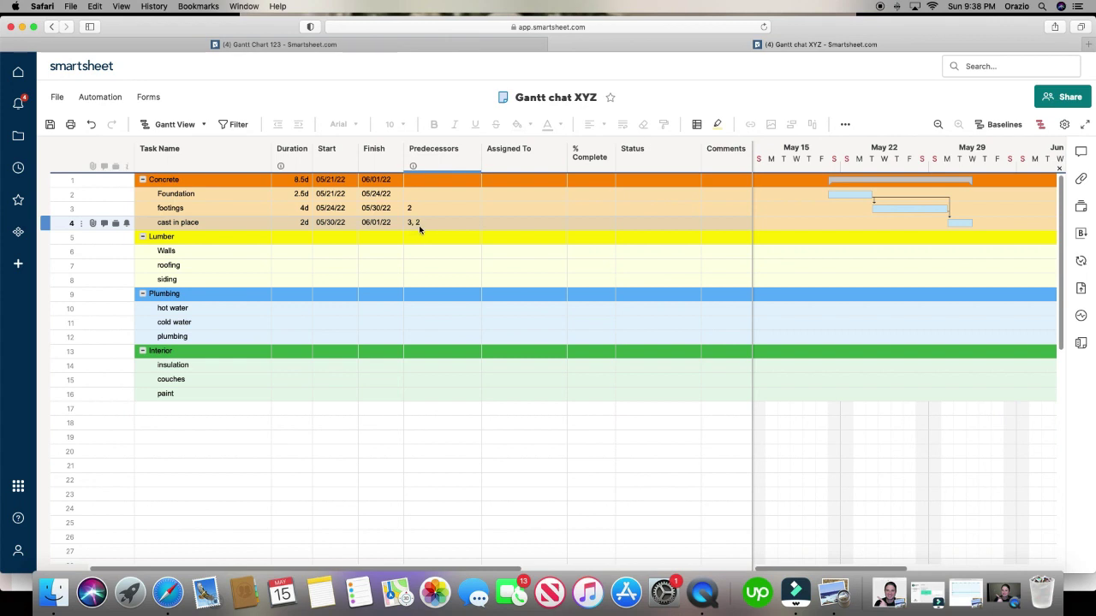
left_click(91, 124)
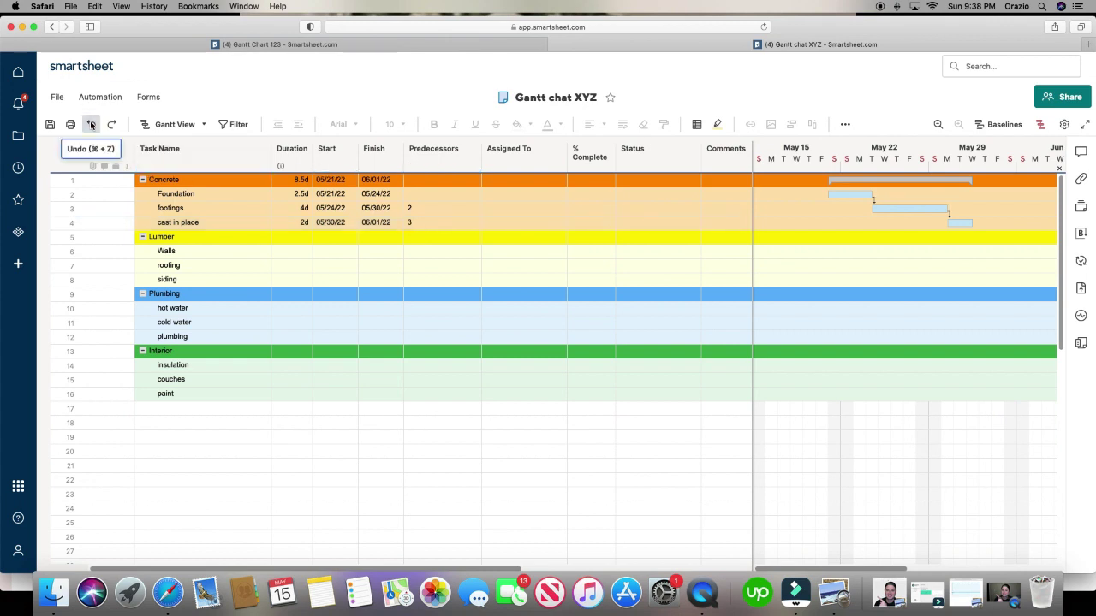
left_click(790, 215)
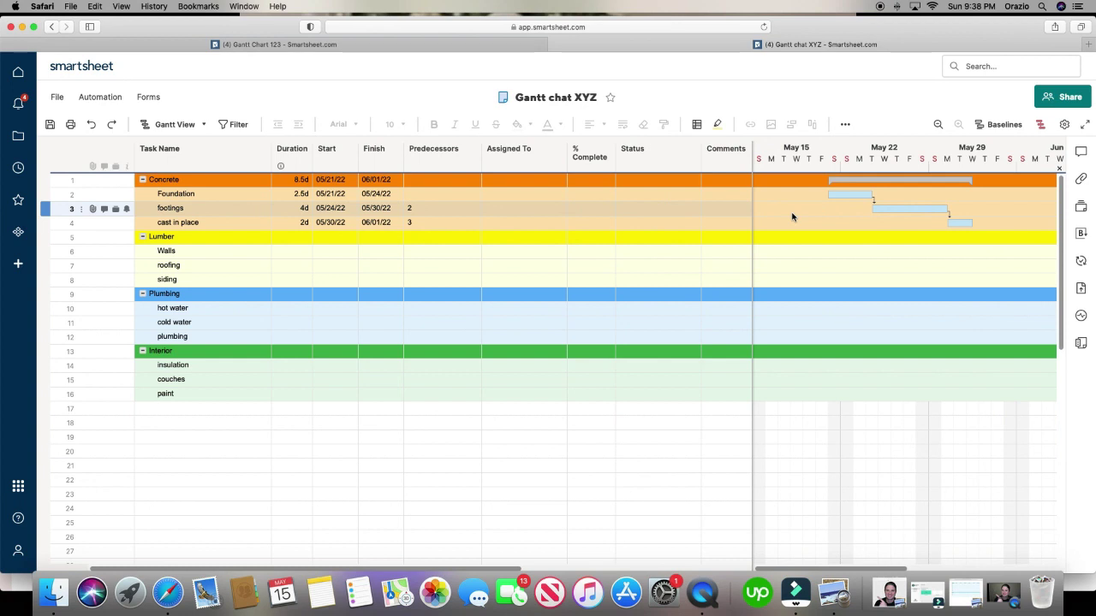
left_click(831, 196)
- Colour the Foundation, footings and cast in place Gantt bars orange via Color Settings
left_click(898, 215)
left_click(843, 195)
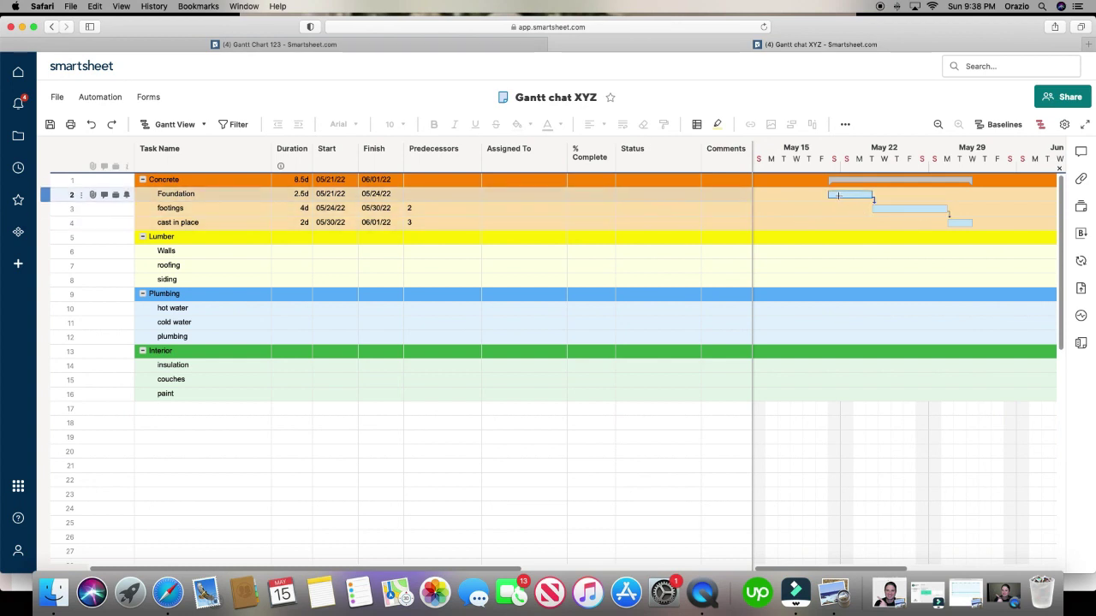
right_click(839, 195)
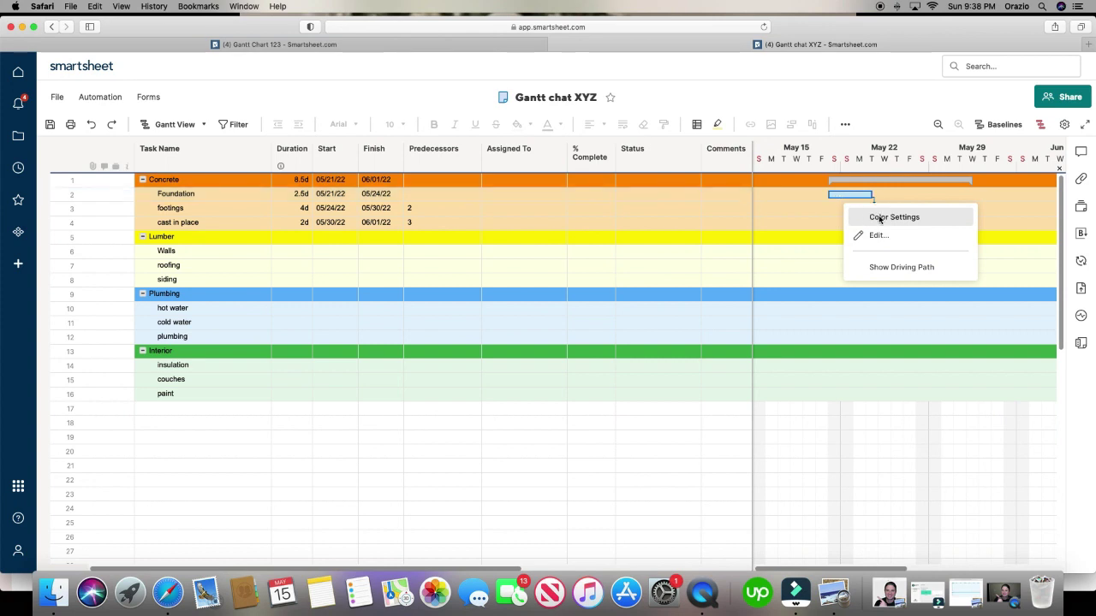
left_click(873, 215)
left_click(853, 228)
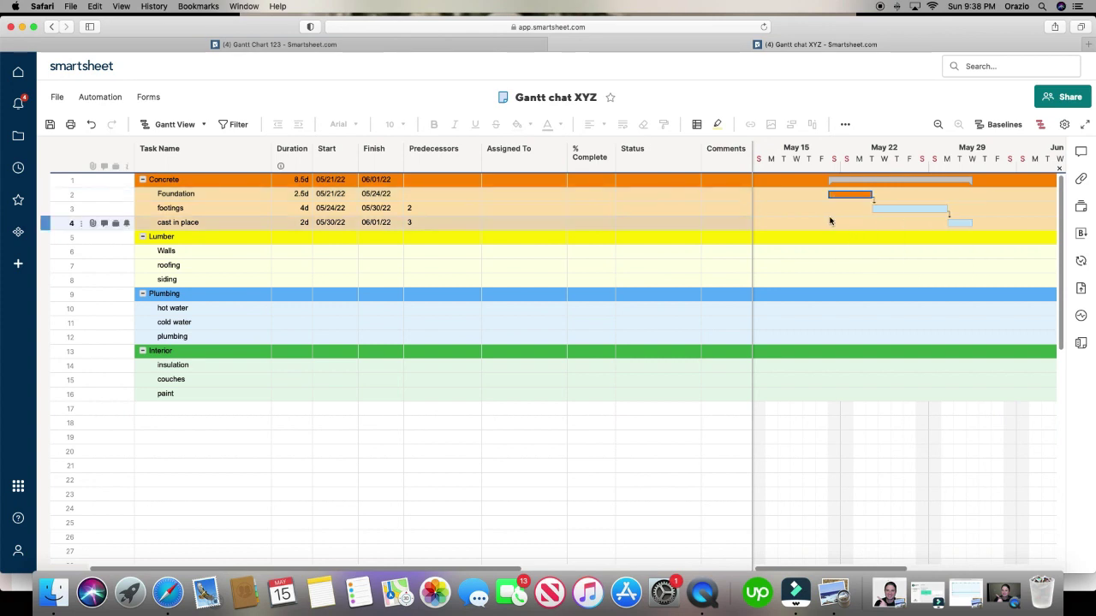
right_click(910, 209)
left_click(933, 231)
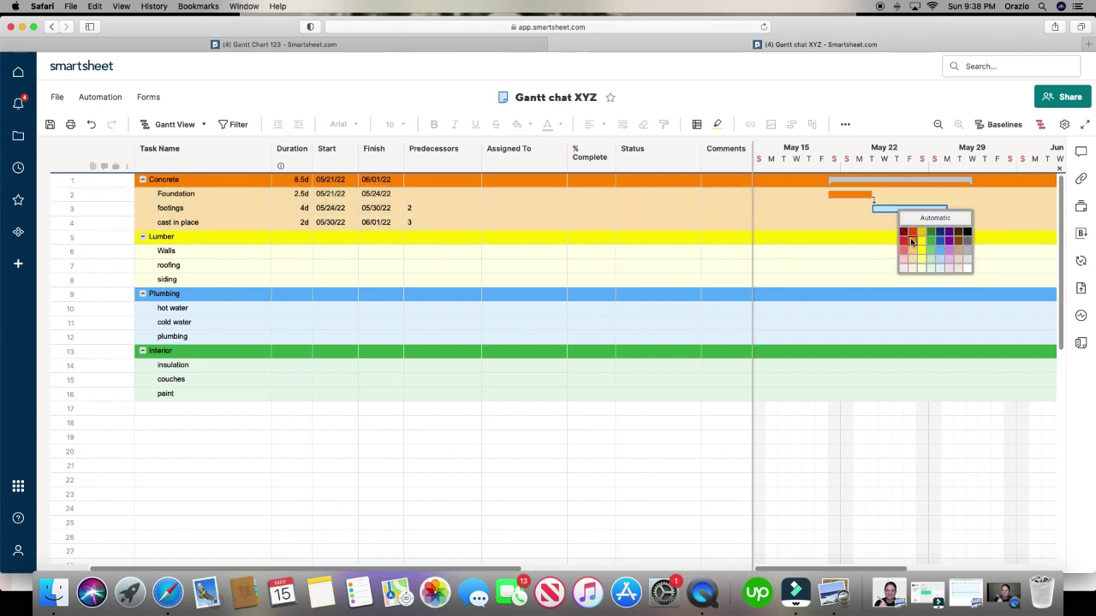
left_click(914, 241)
left_click(937, 223)
right_click(957, 225)
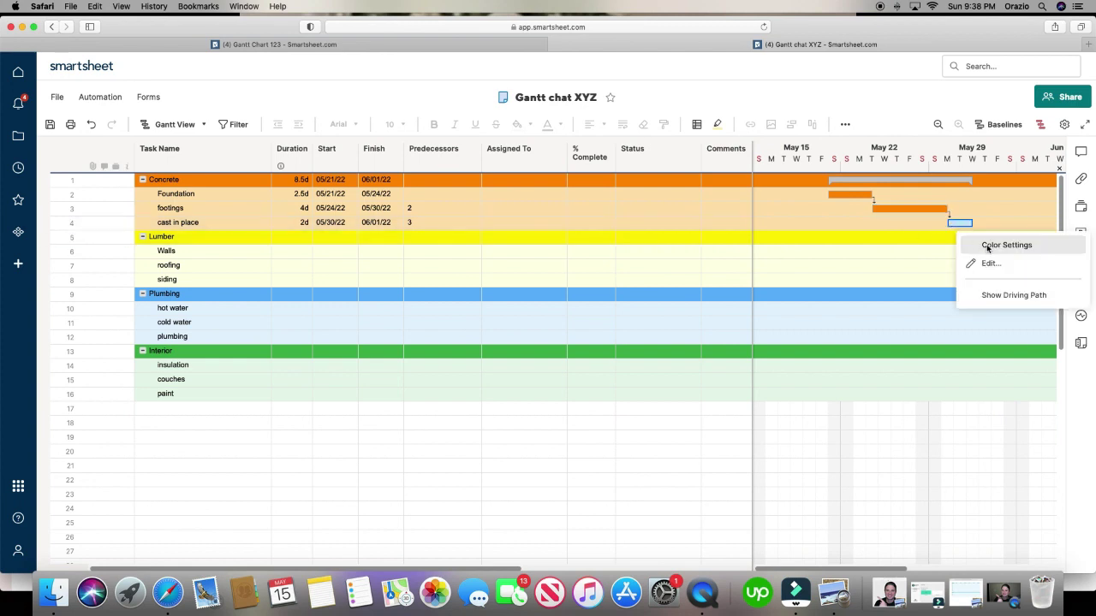
left_click(988, 246)
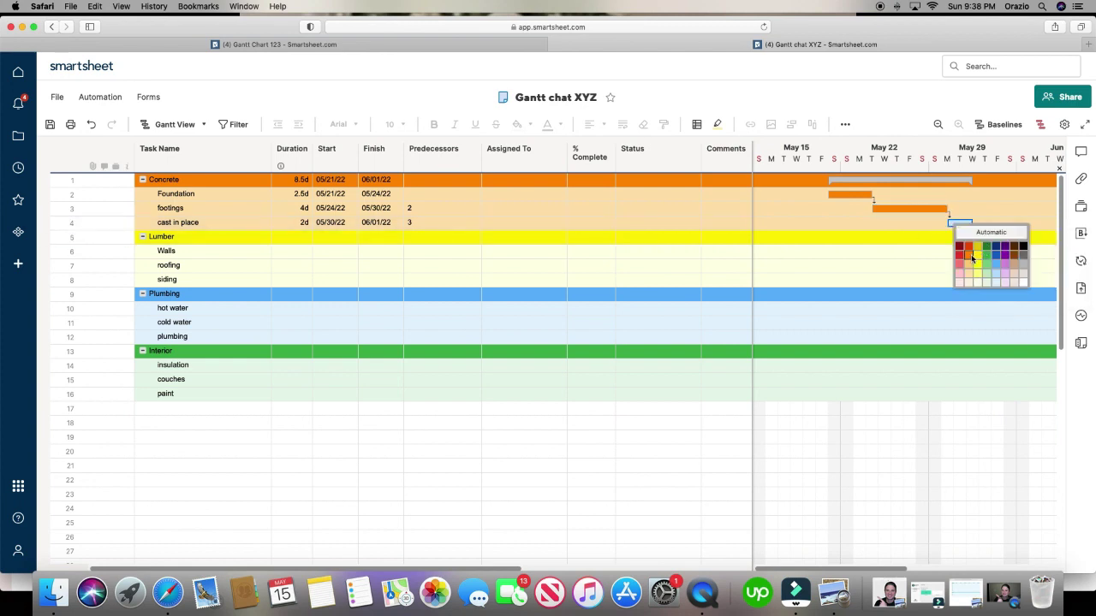
left_click(969, 254)
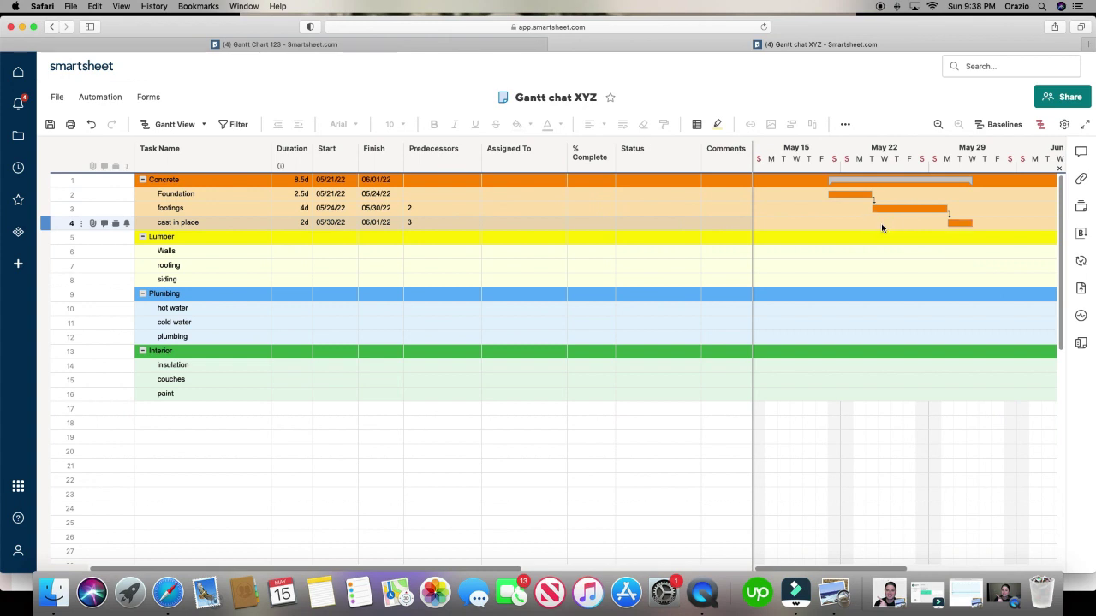
left_click(845, 194)
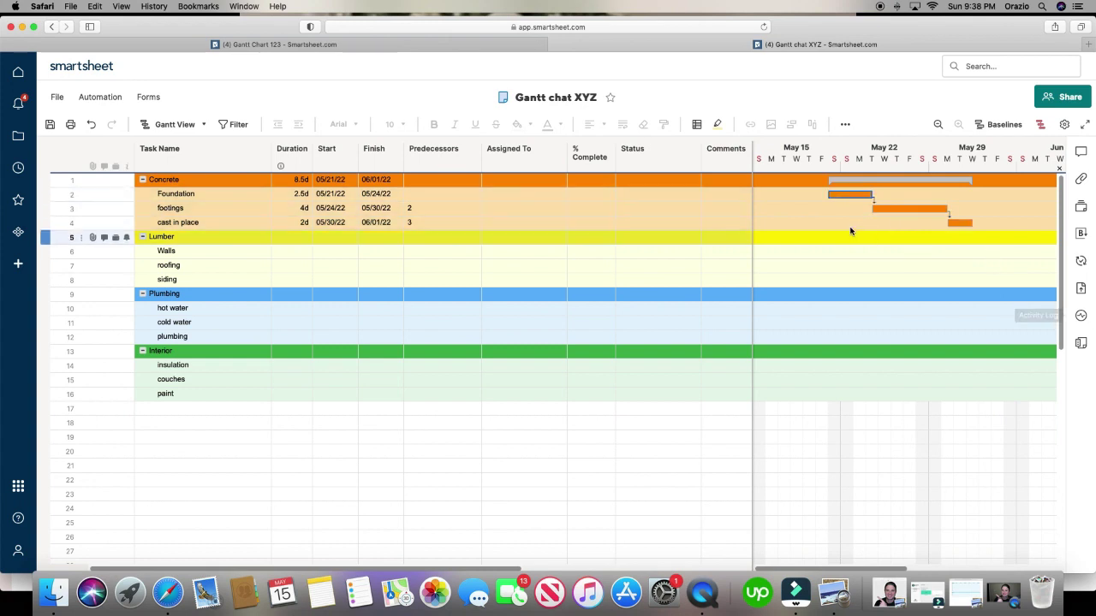
right_click(837, 180)
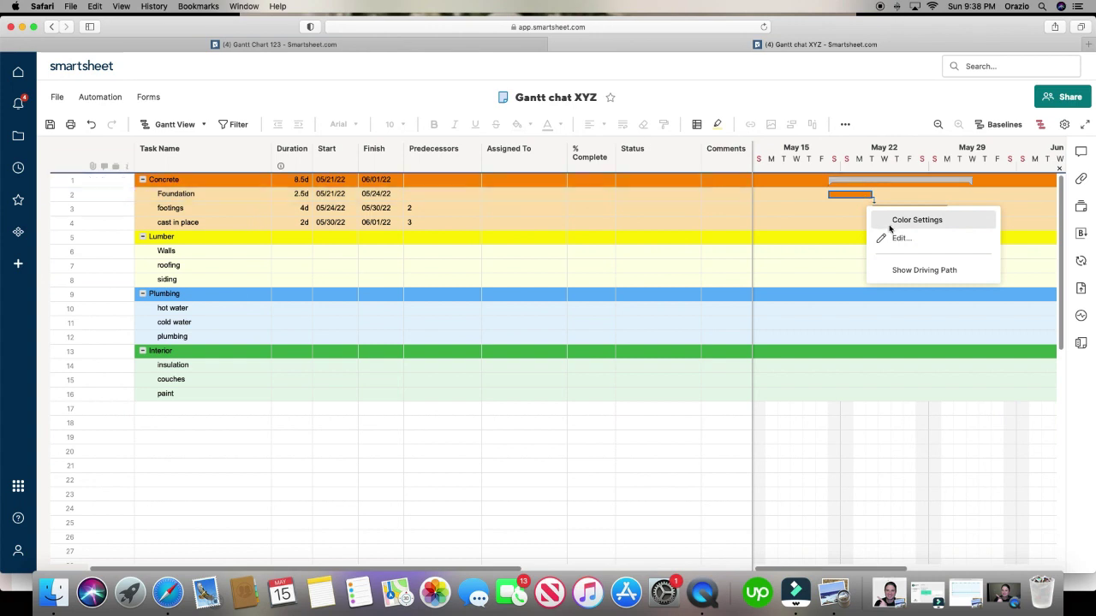
left_click(908, 244)
scroll(409, 311, "down", 5)
scroll(438, 334, "up", 2)
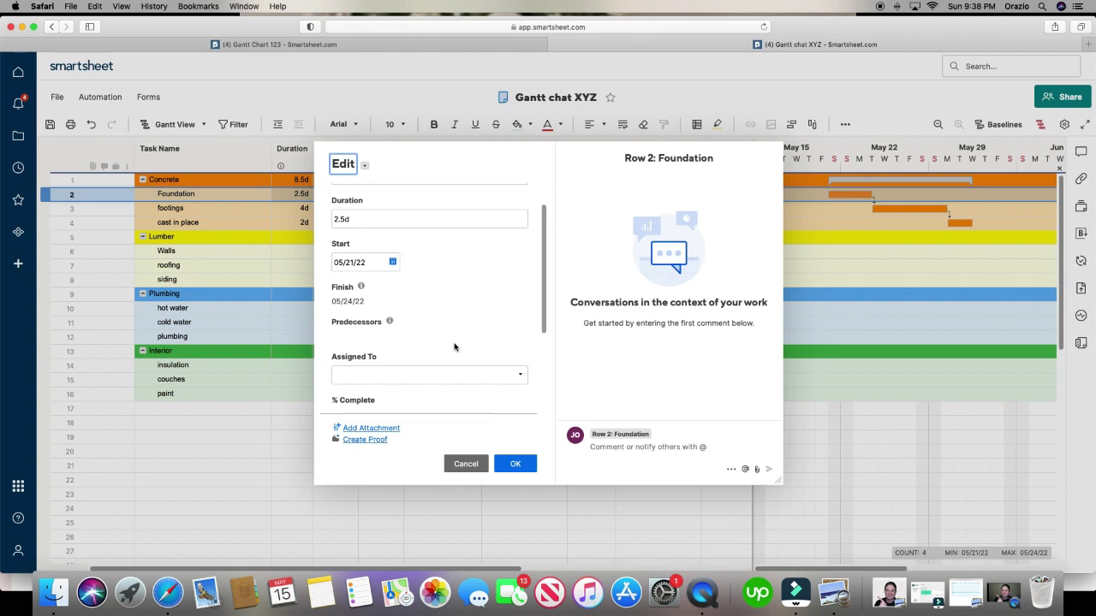
scroll(421, 349, "down", 2)
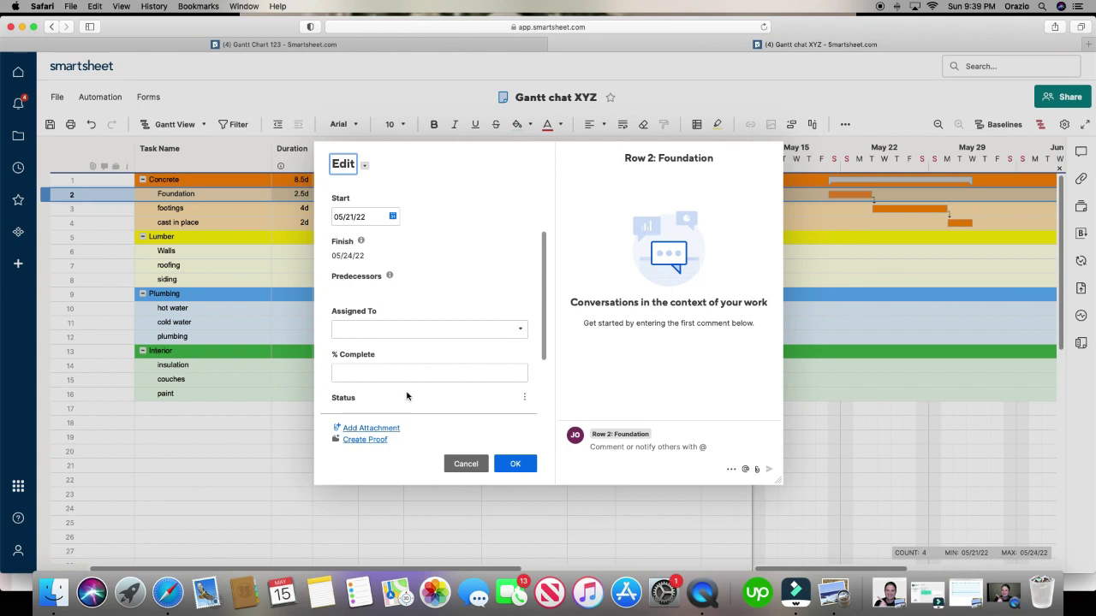
scroll(408, 398, "up", 3)
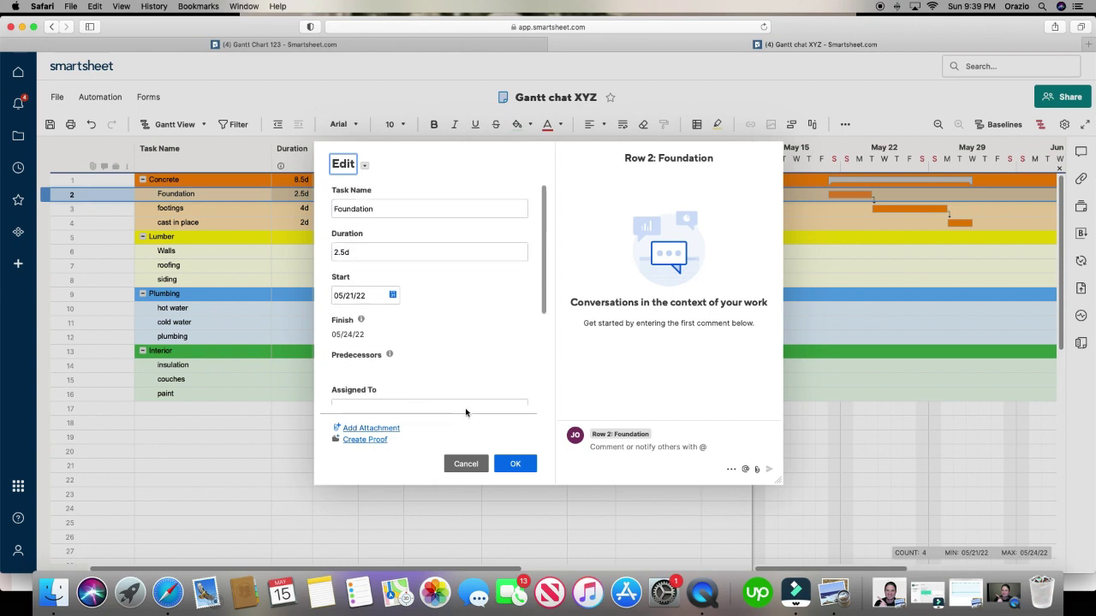
left_click(512, 464)
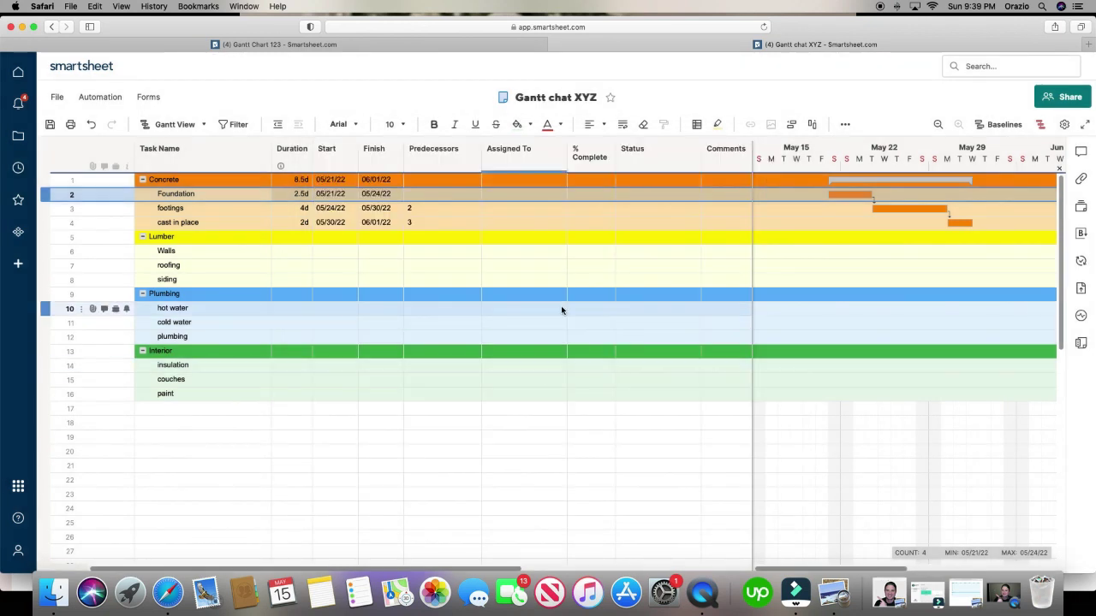
left_click(94, 180)
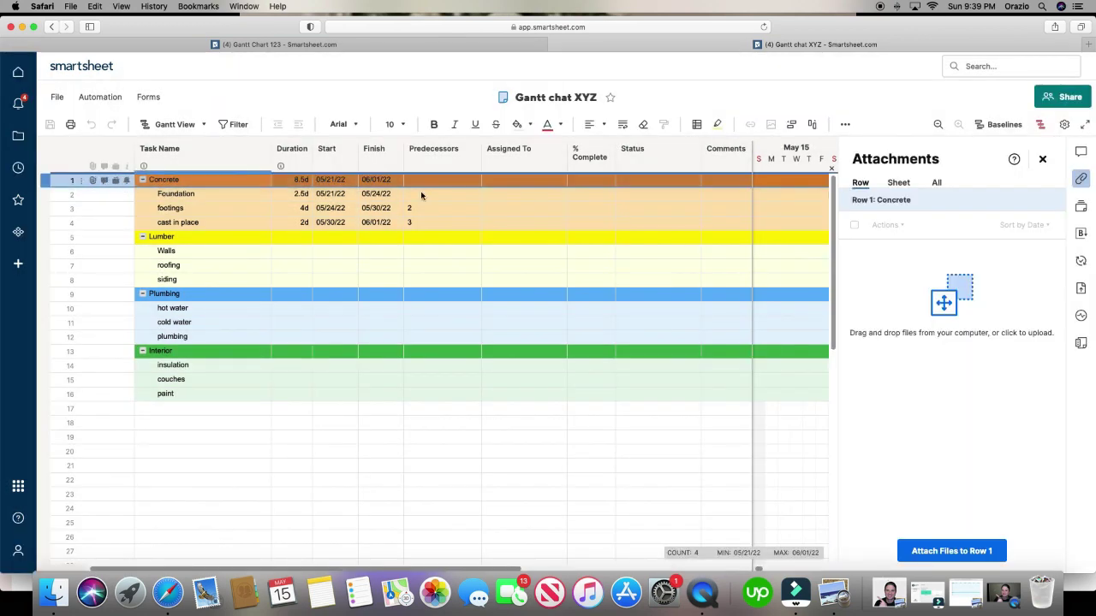
left_click(1042, 158)
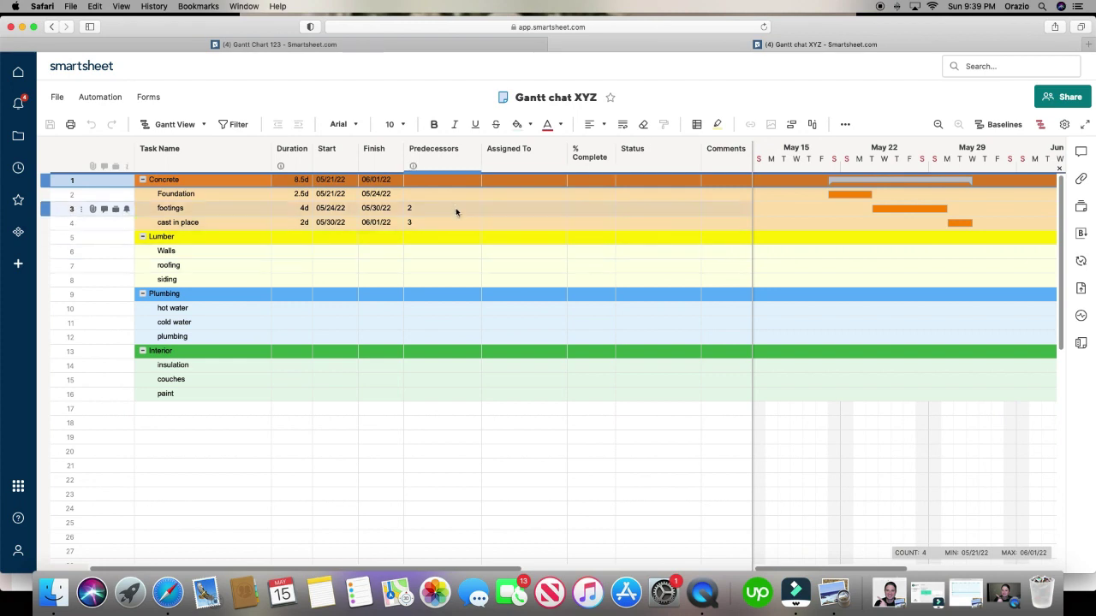
- Assign footings to the listed team member and enable assignment notifications
left_click(512, 207)
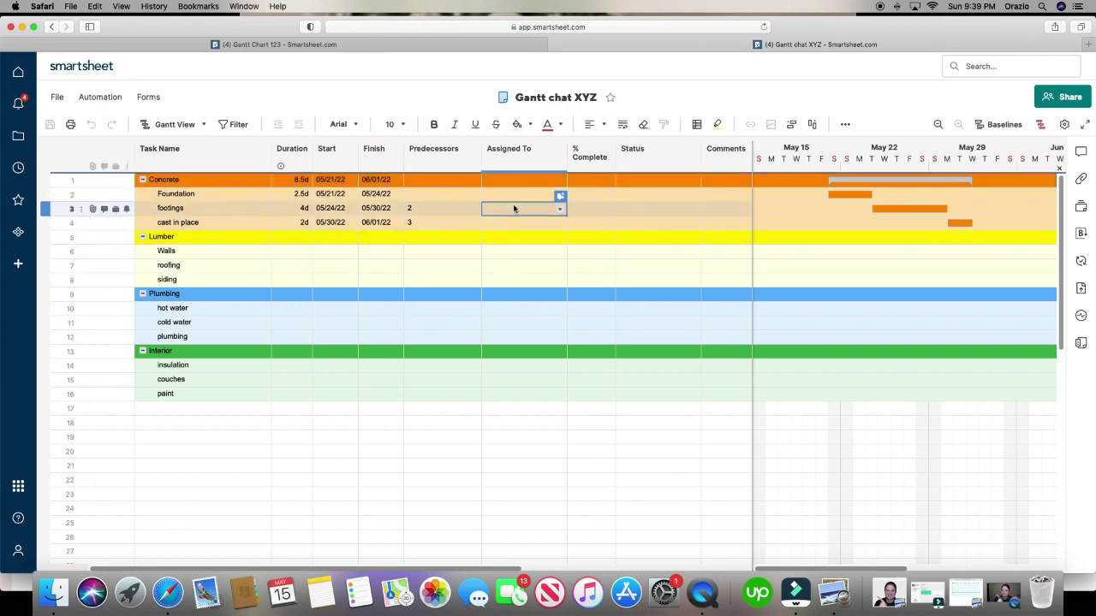
left_click(559, 208)
left_click(531, 229)
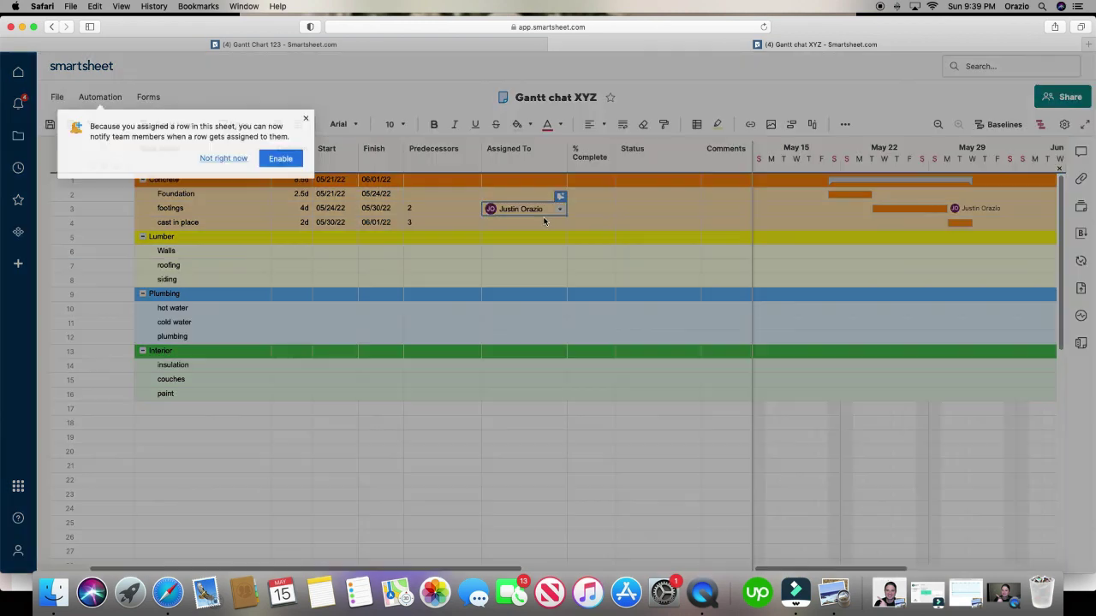
left_click(265, 157)
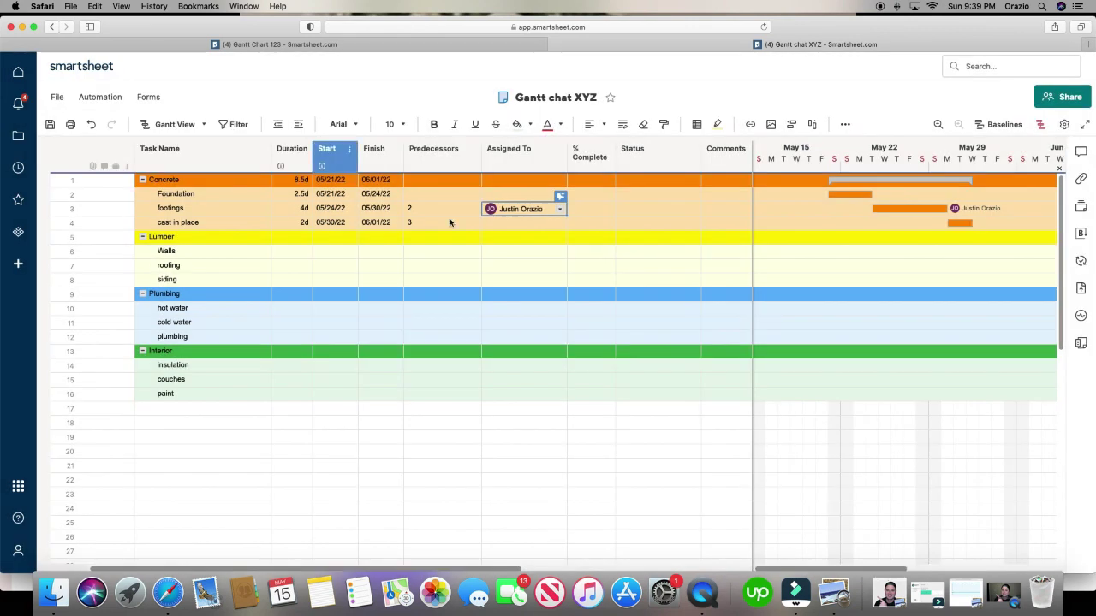
- Assign cast in place to a contact by entering their e-mail address
left_click(543, 224)
left_click(543, 224)
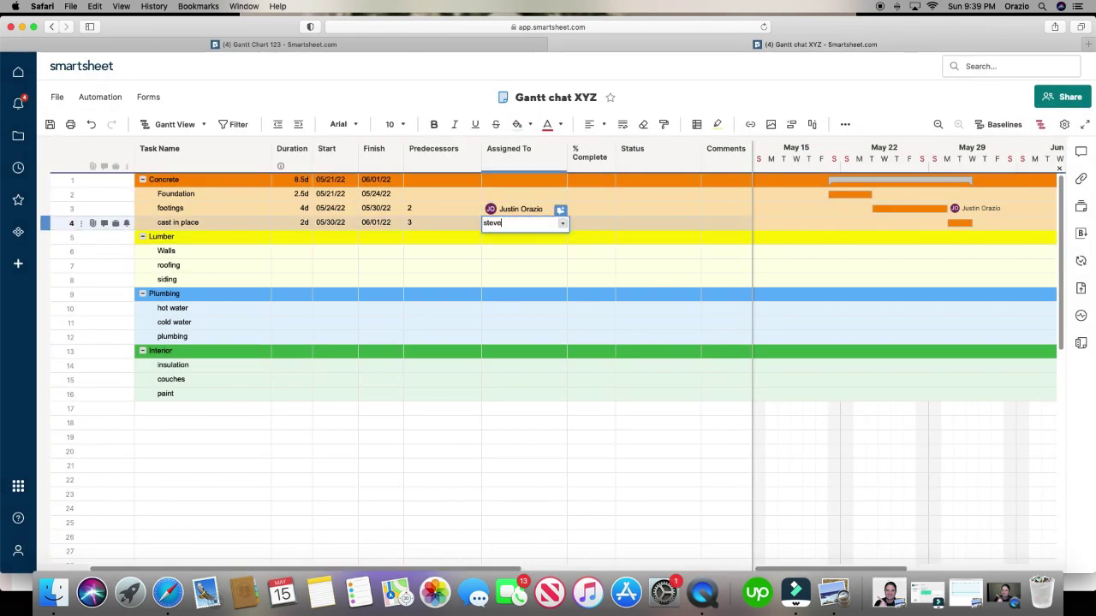
key("Return")
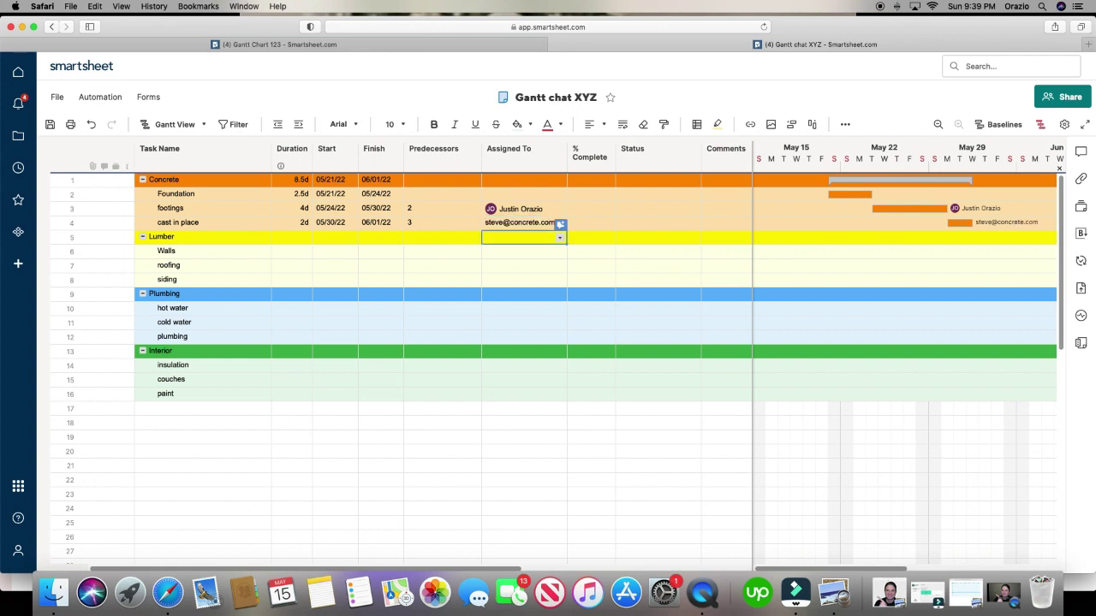
left_click(526, 222)
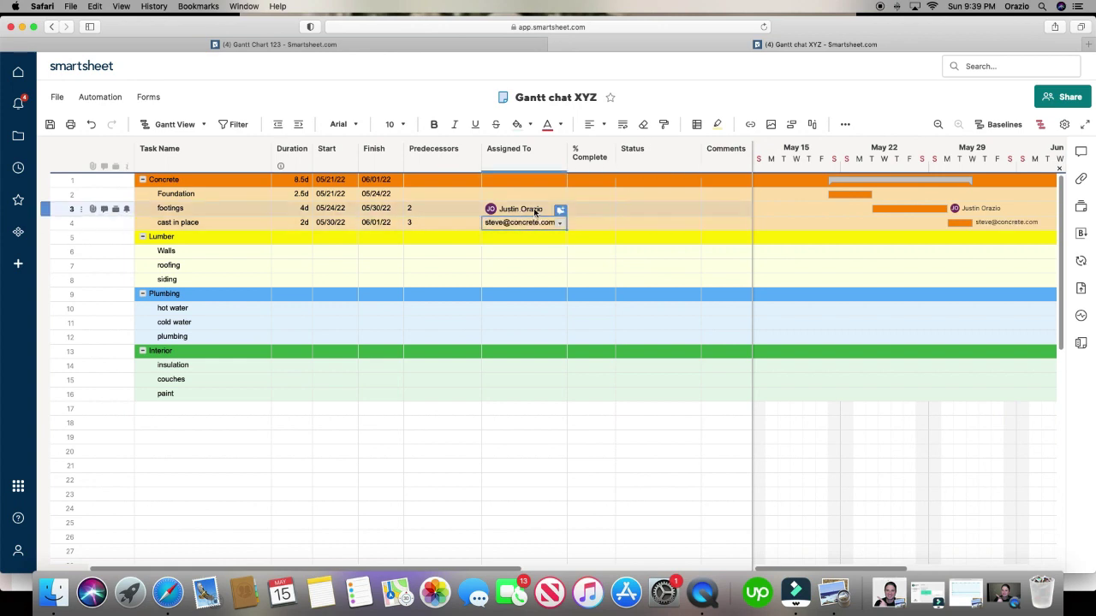
left_click(556, 222)
left_click(519, 273)
left_click(588, 192)
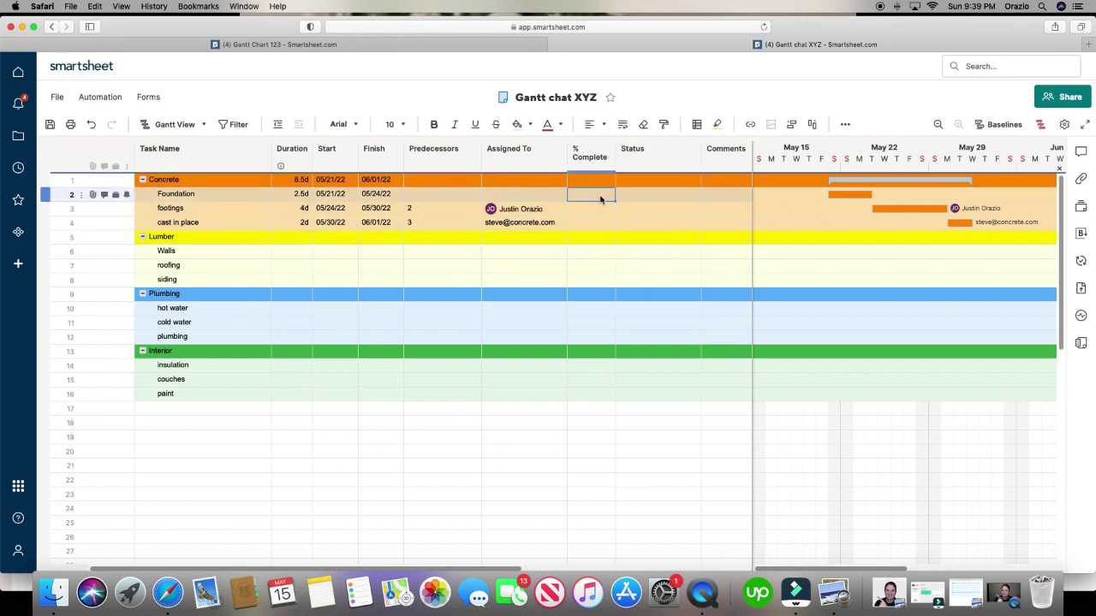
- Enter 34%, 80% and 23% complete for Foundation, footings and cast in place
type("34")
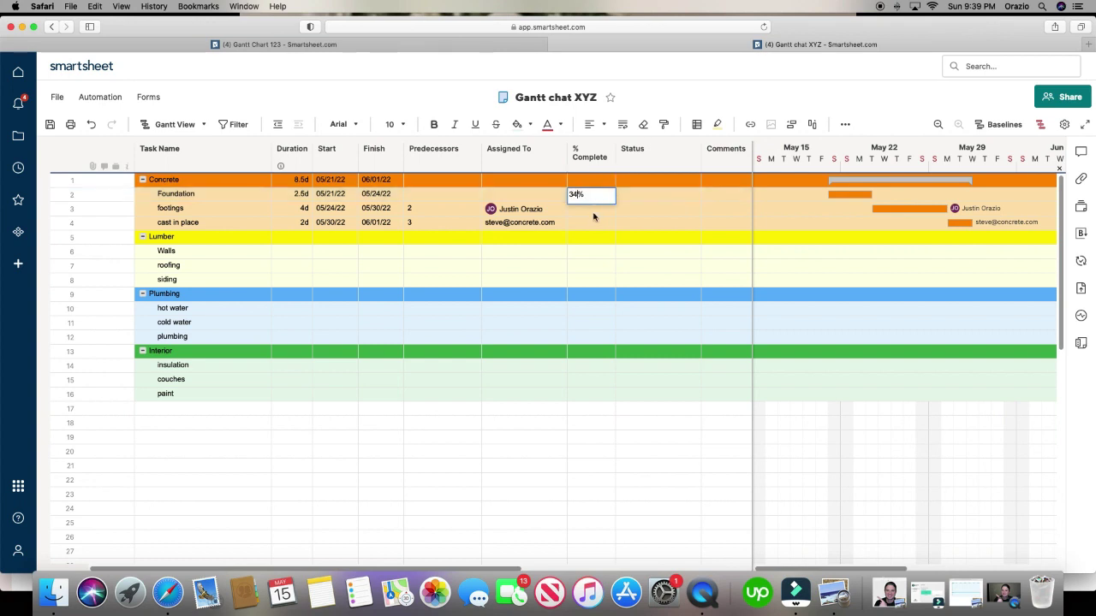
left_click(595, 213)
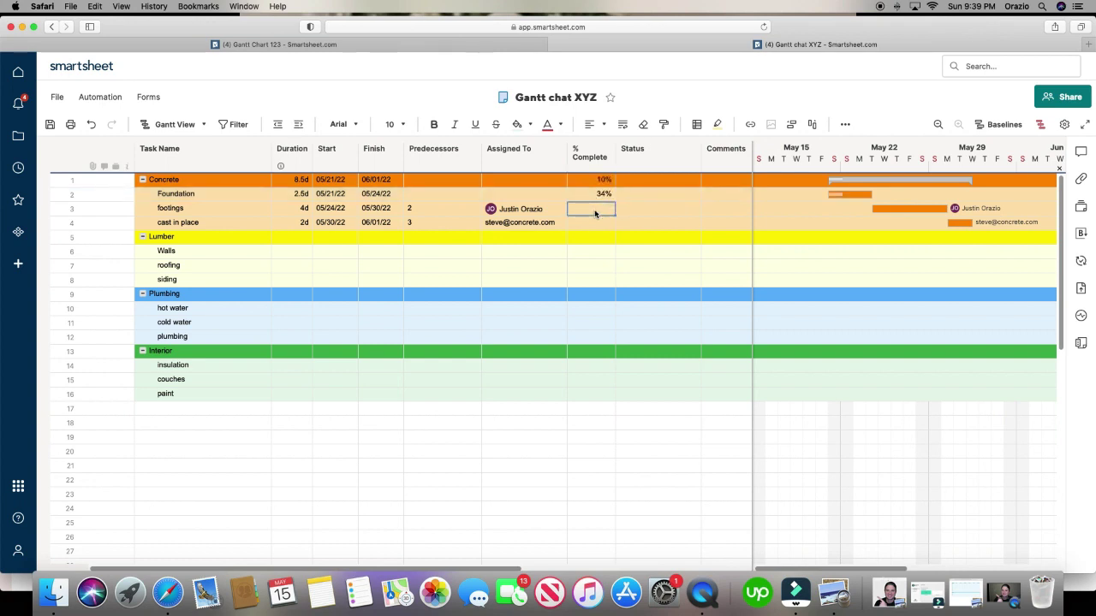
type("80")
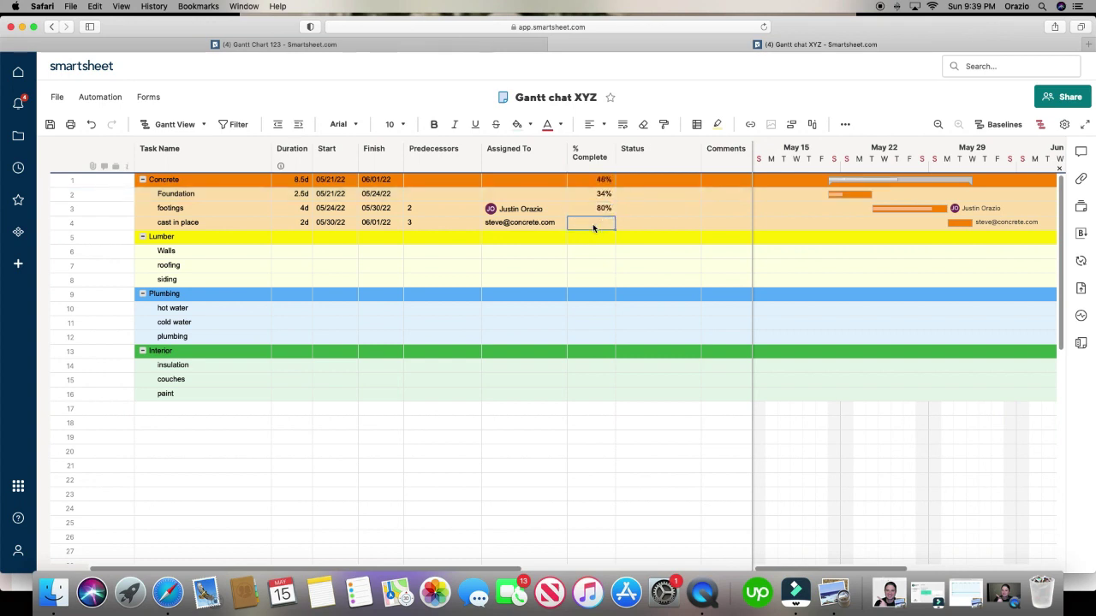
left_click(593, 223)
type("12")
left_click(633, 224)
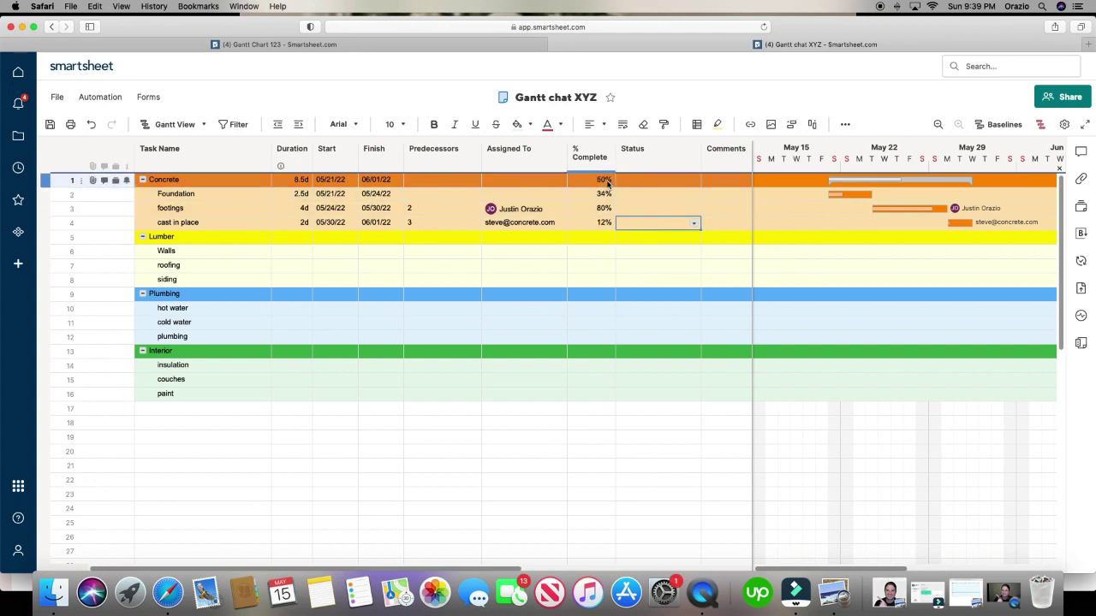
left_click(594, 223)
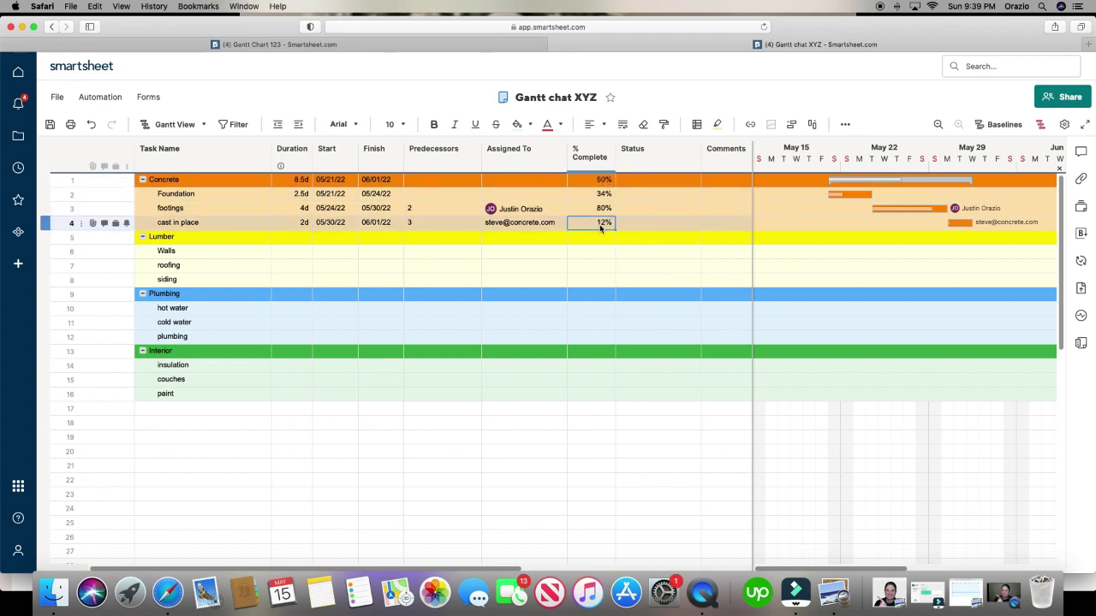
type("23")
left_click(656, 224)
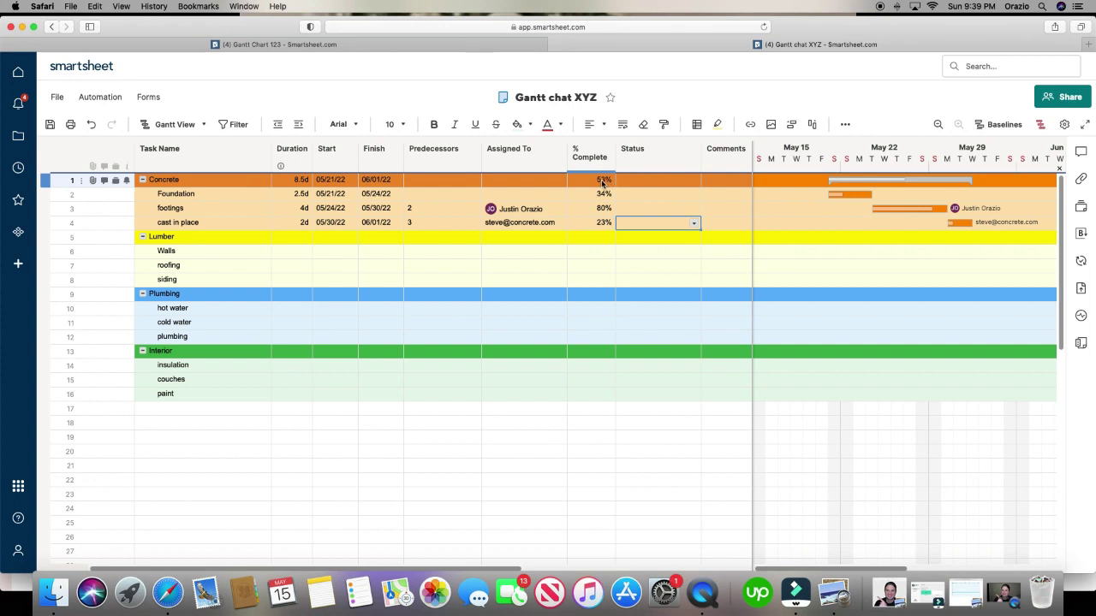
- Set Foundation's status to In Progress
left_click(675, 196)
left_click(694, 195)
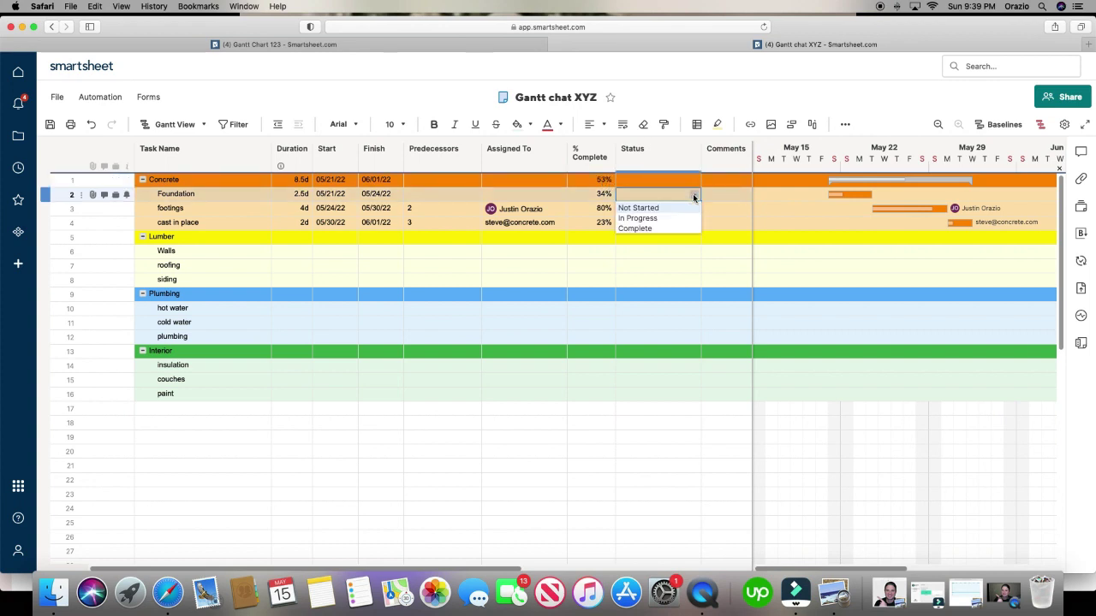
left_click(670, 217)
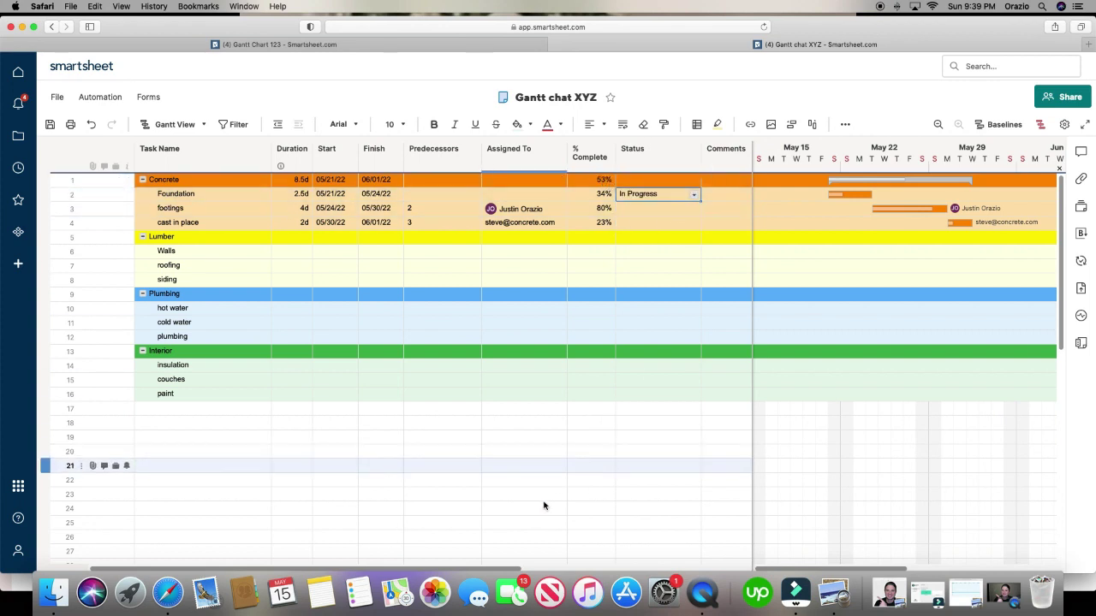
left_click_drag(514, 568, 577, 568)
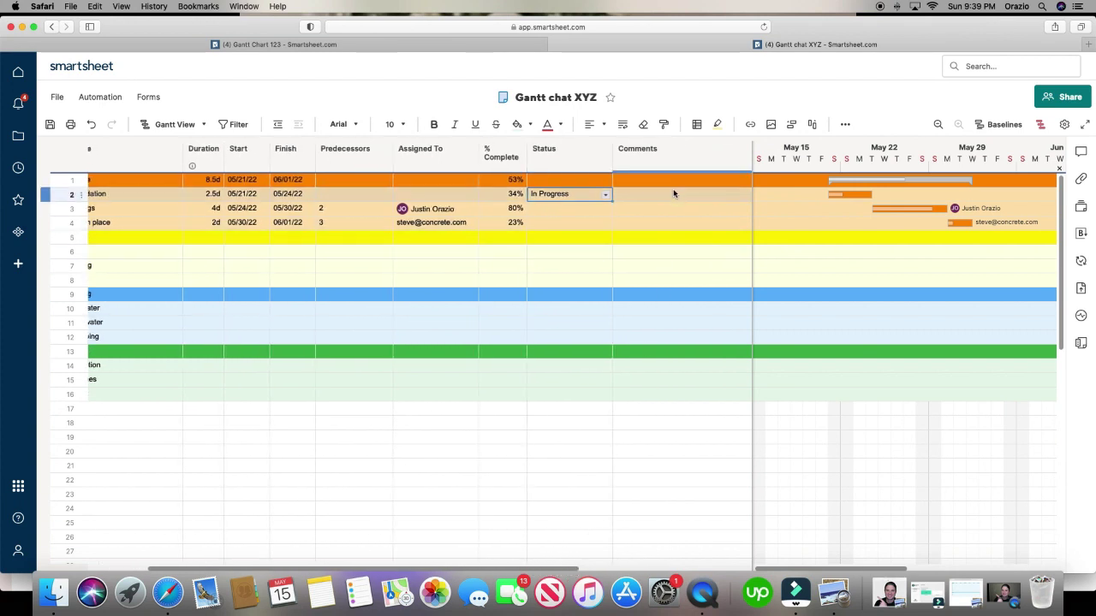
left_click(773, 293)
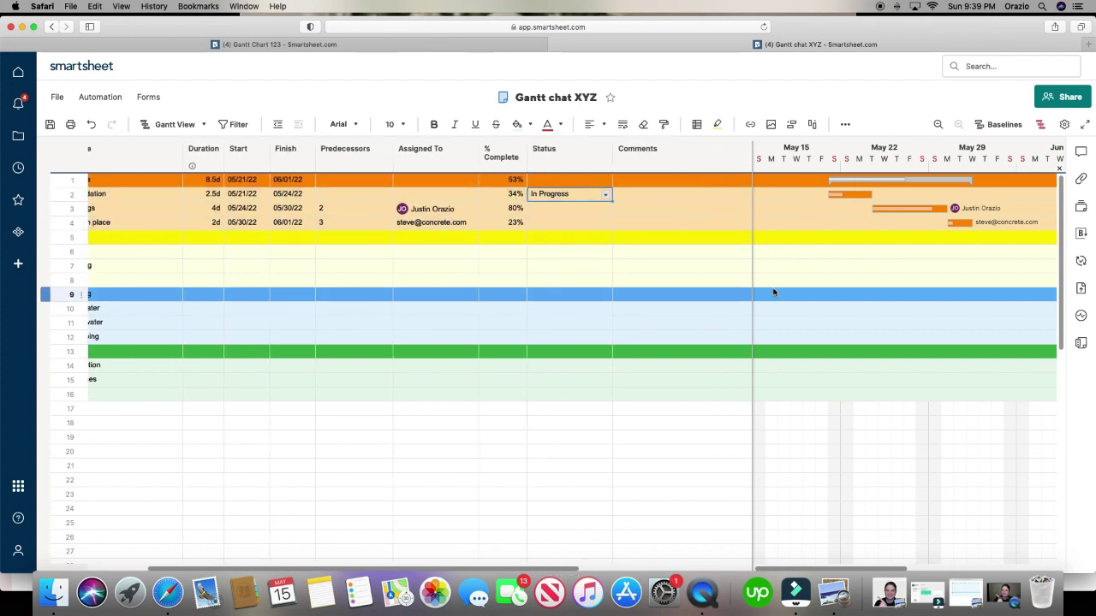
left_click(512, 199)
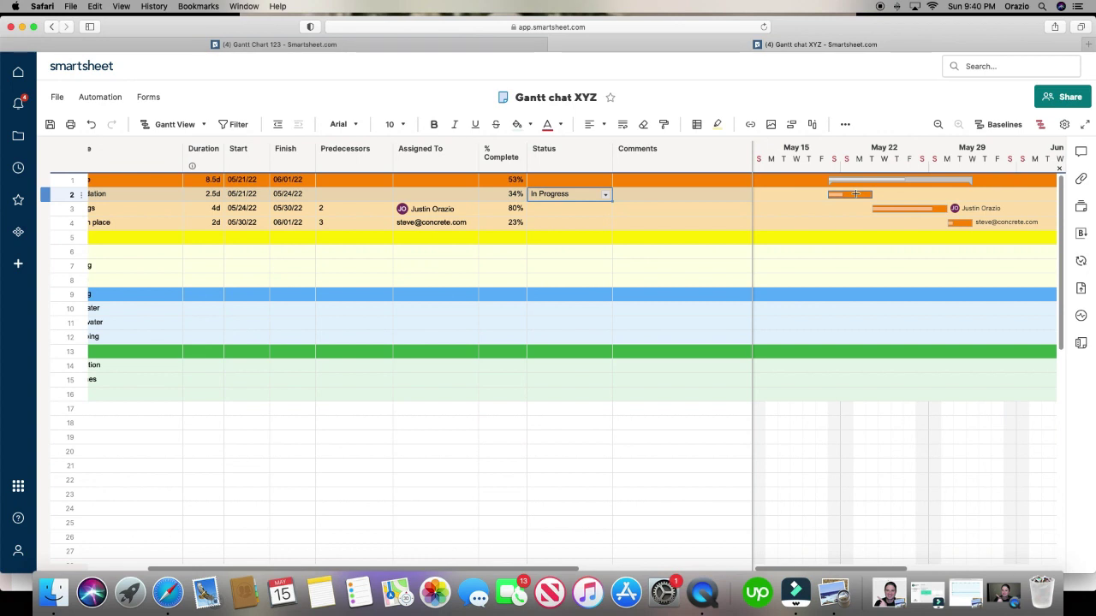
left_click_drag(561, 568, 471, 563)
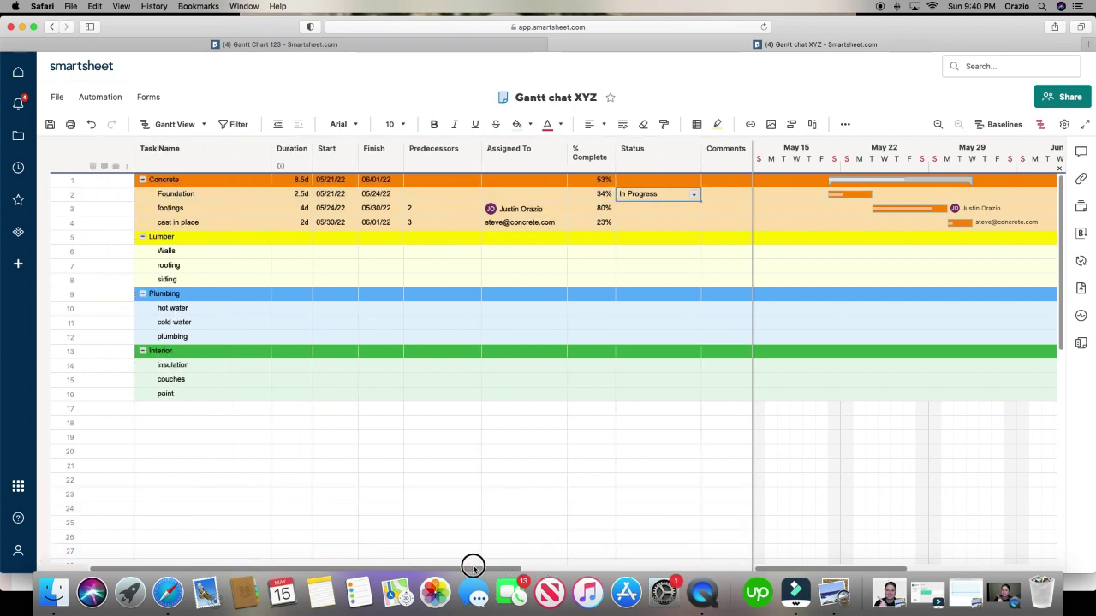